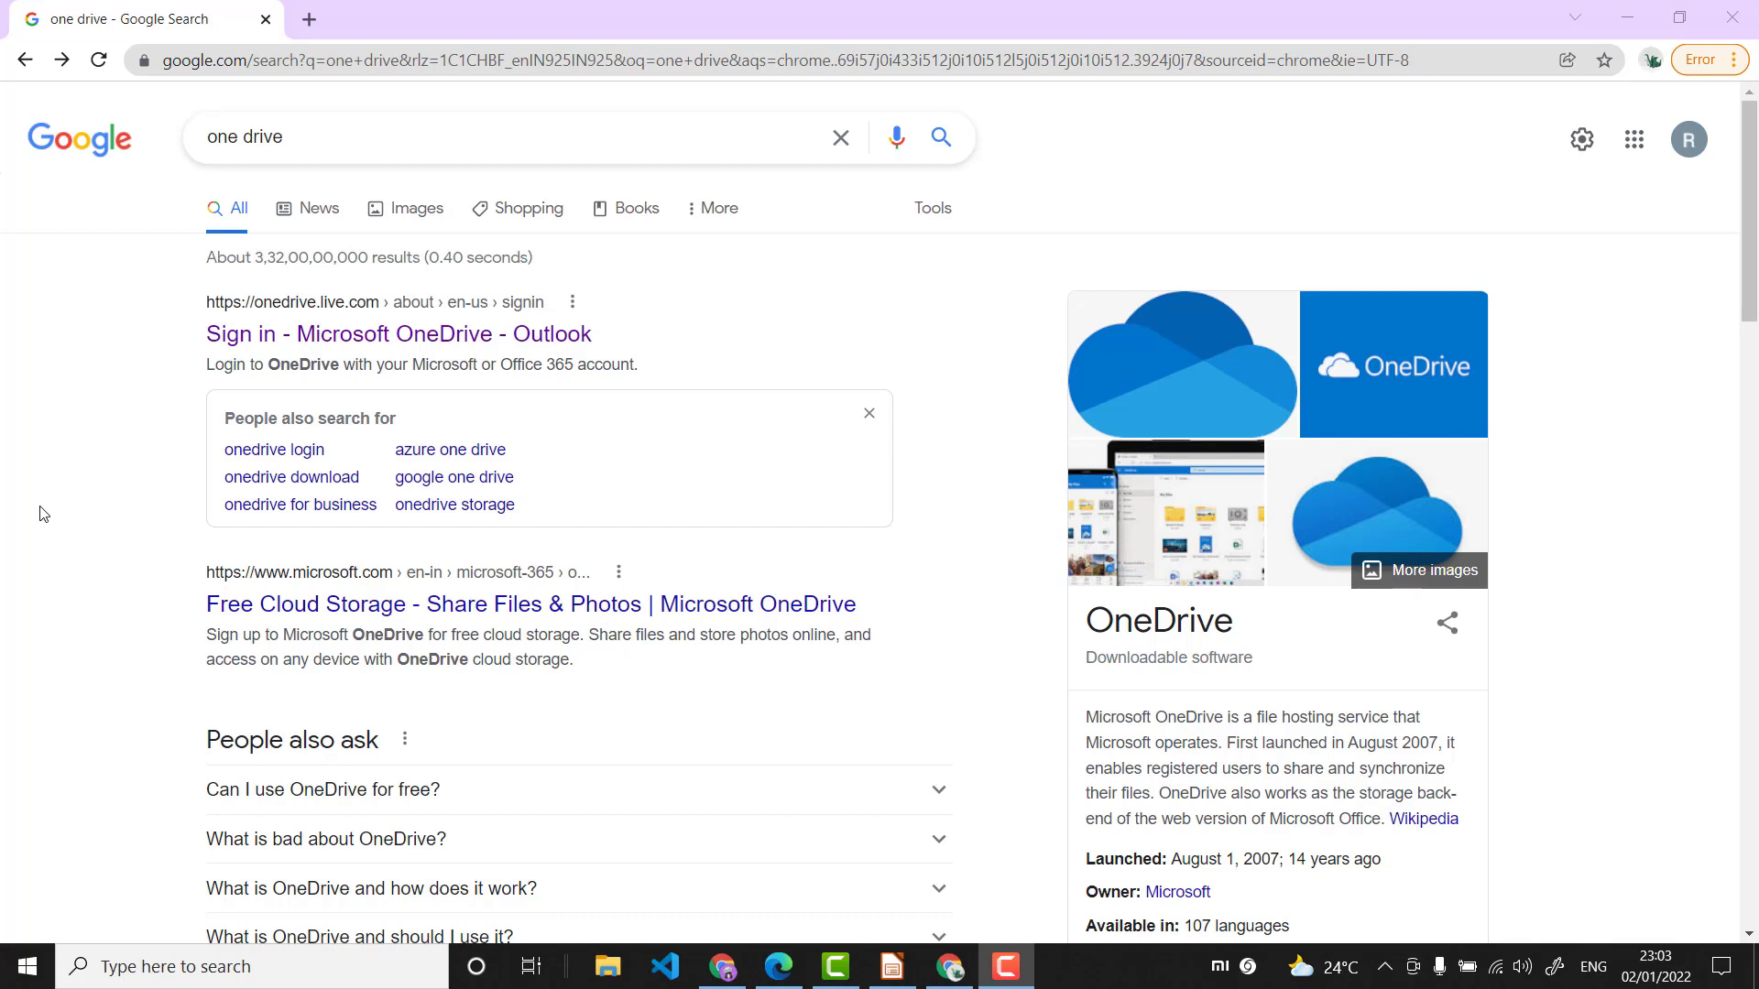
Browse the installed apps list and open the YT folder on Local Disk (D:) in File Explorer.
{"action": "left_click", "coordinate": [27, 967]}
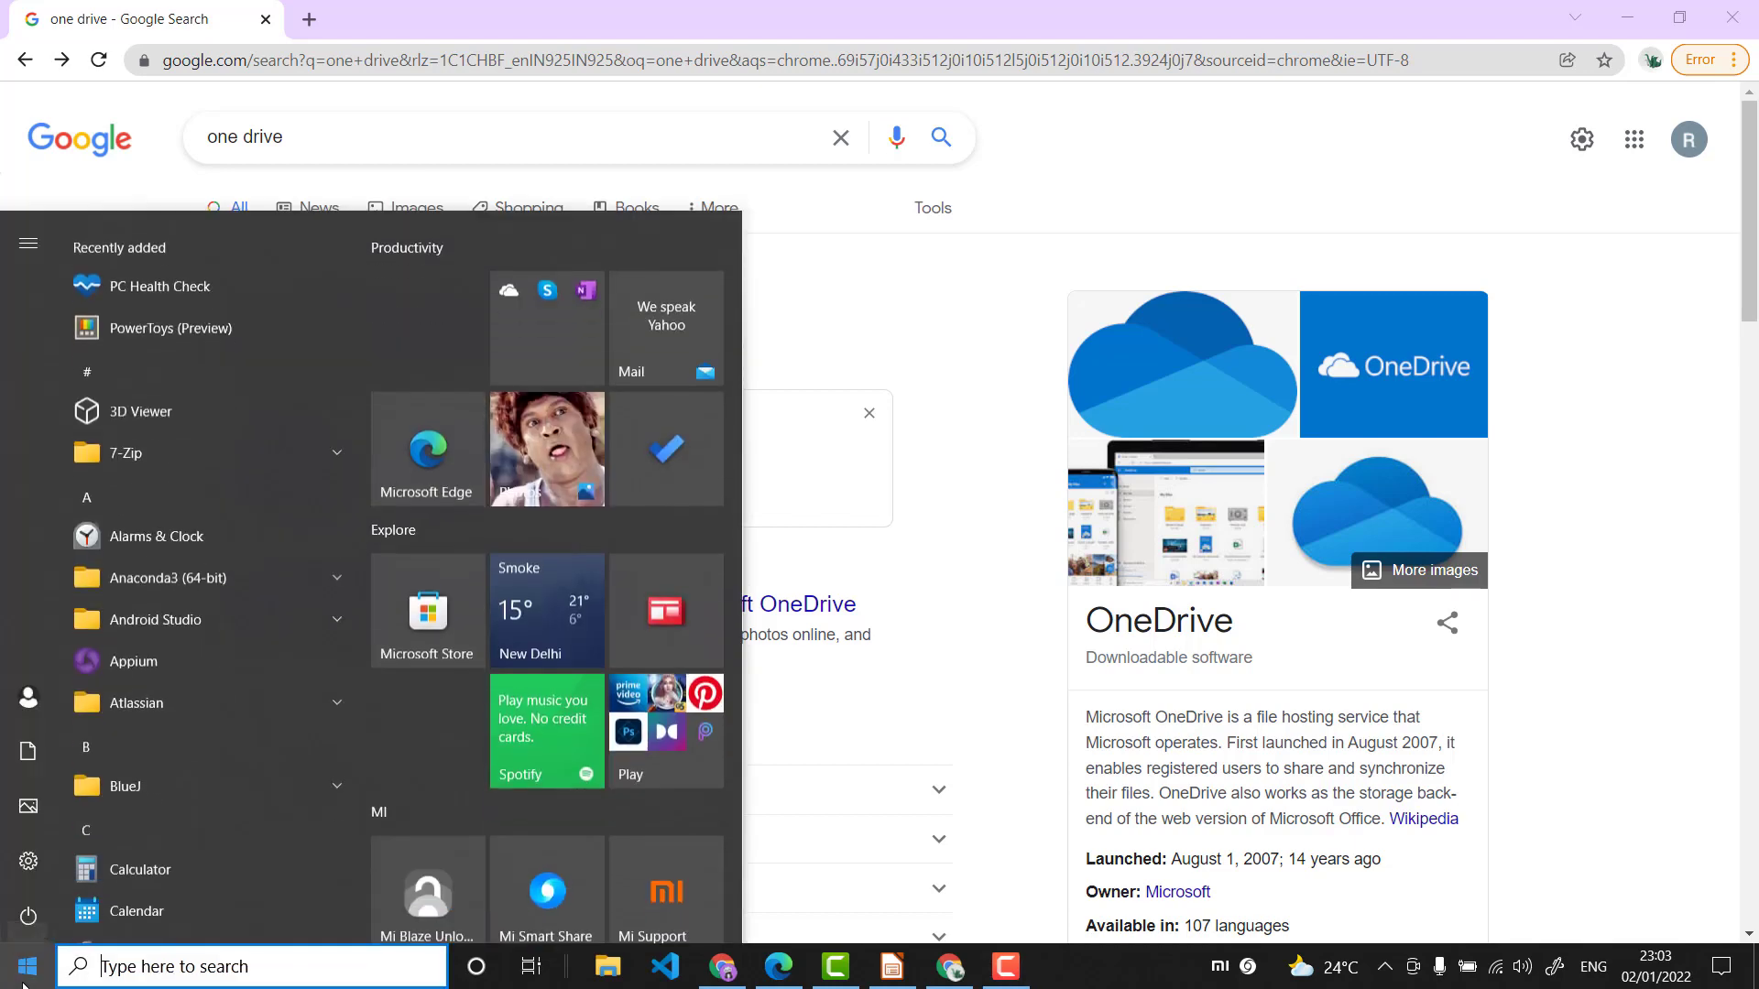
{"action": "left_click", "coordinate": [951, 314]}
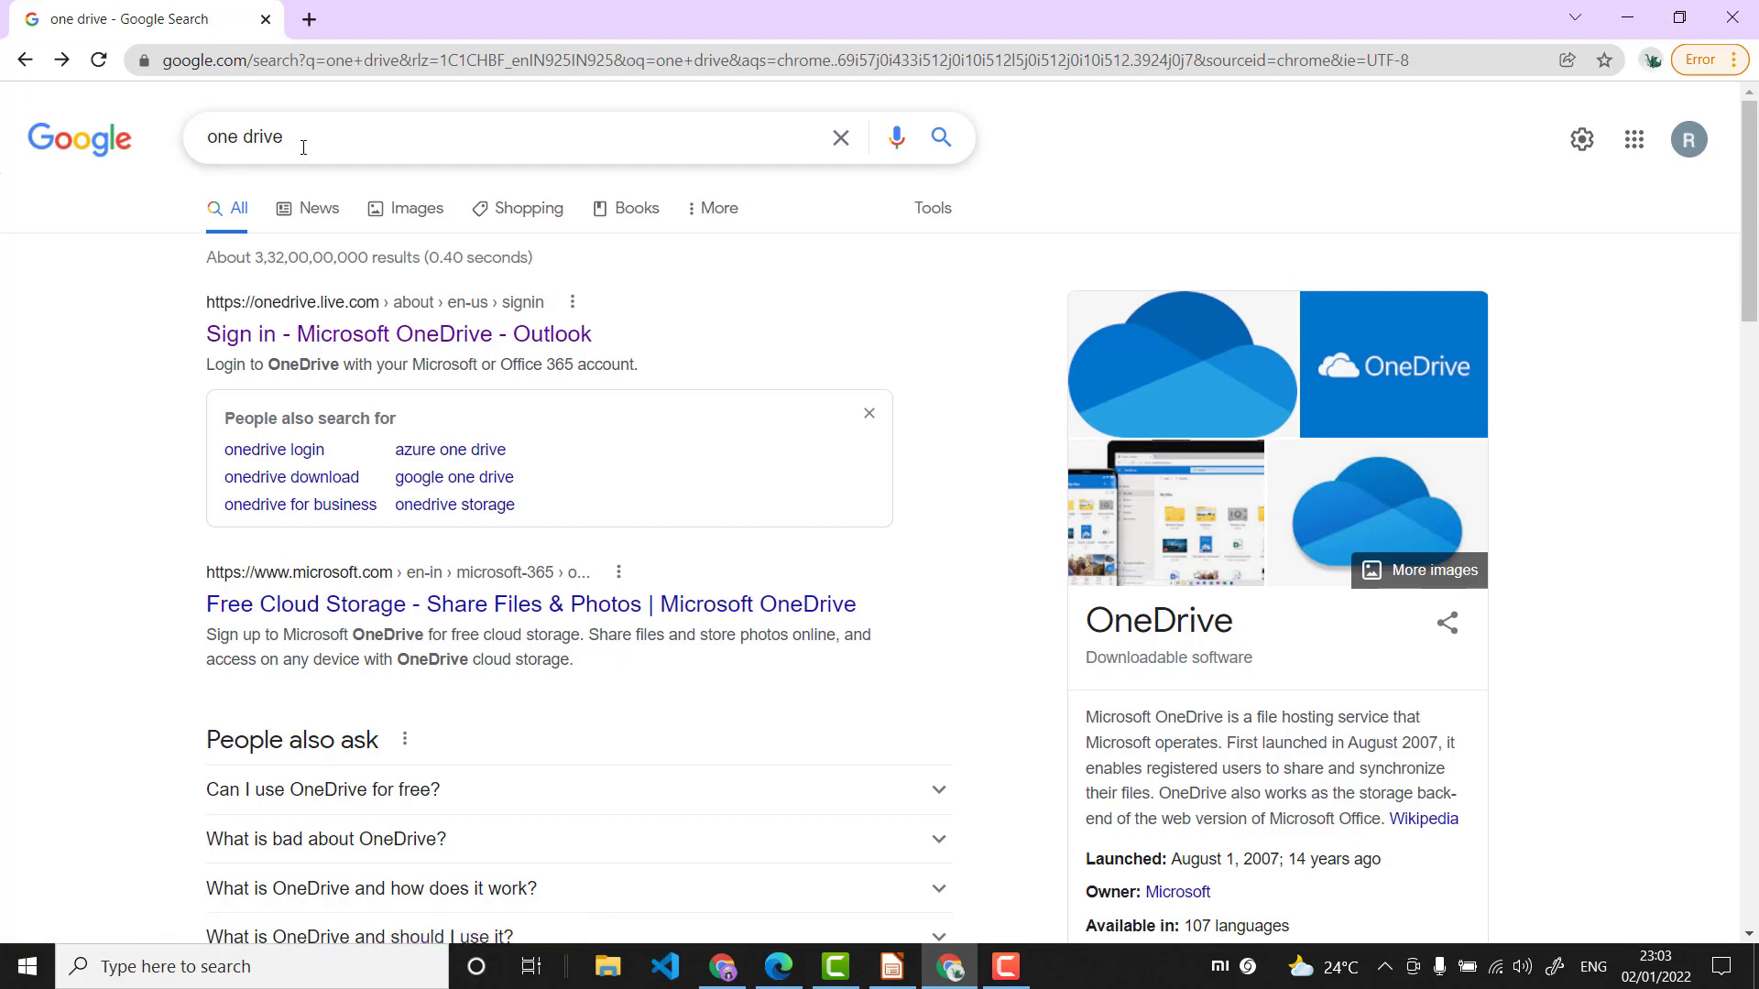
{"action": "left_click", "coordinate": [602, 986]}
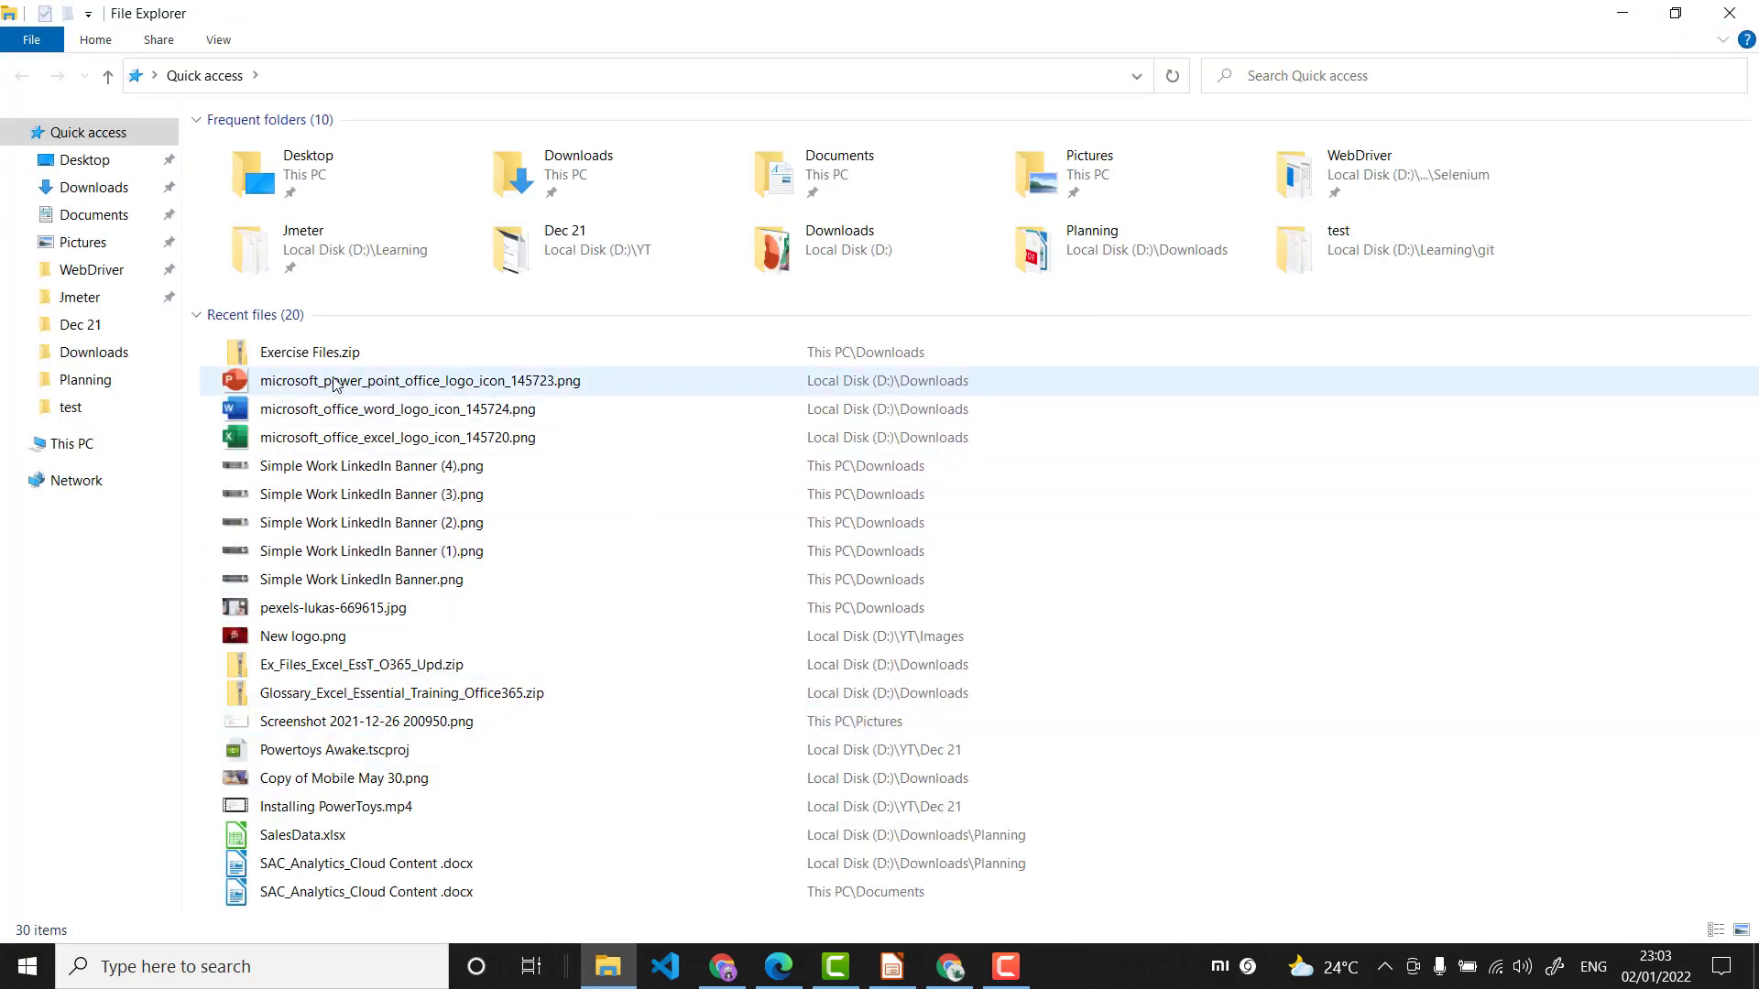
{"action": "mouse_move", "coordinate": [94, 352]}
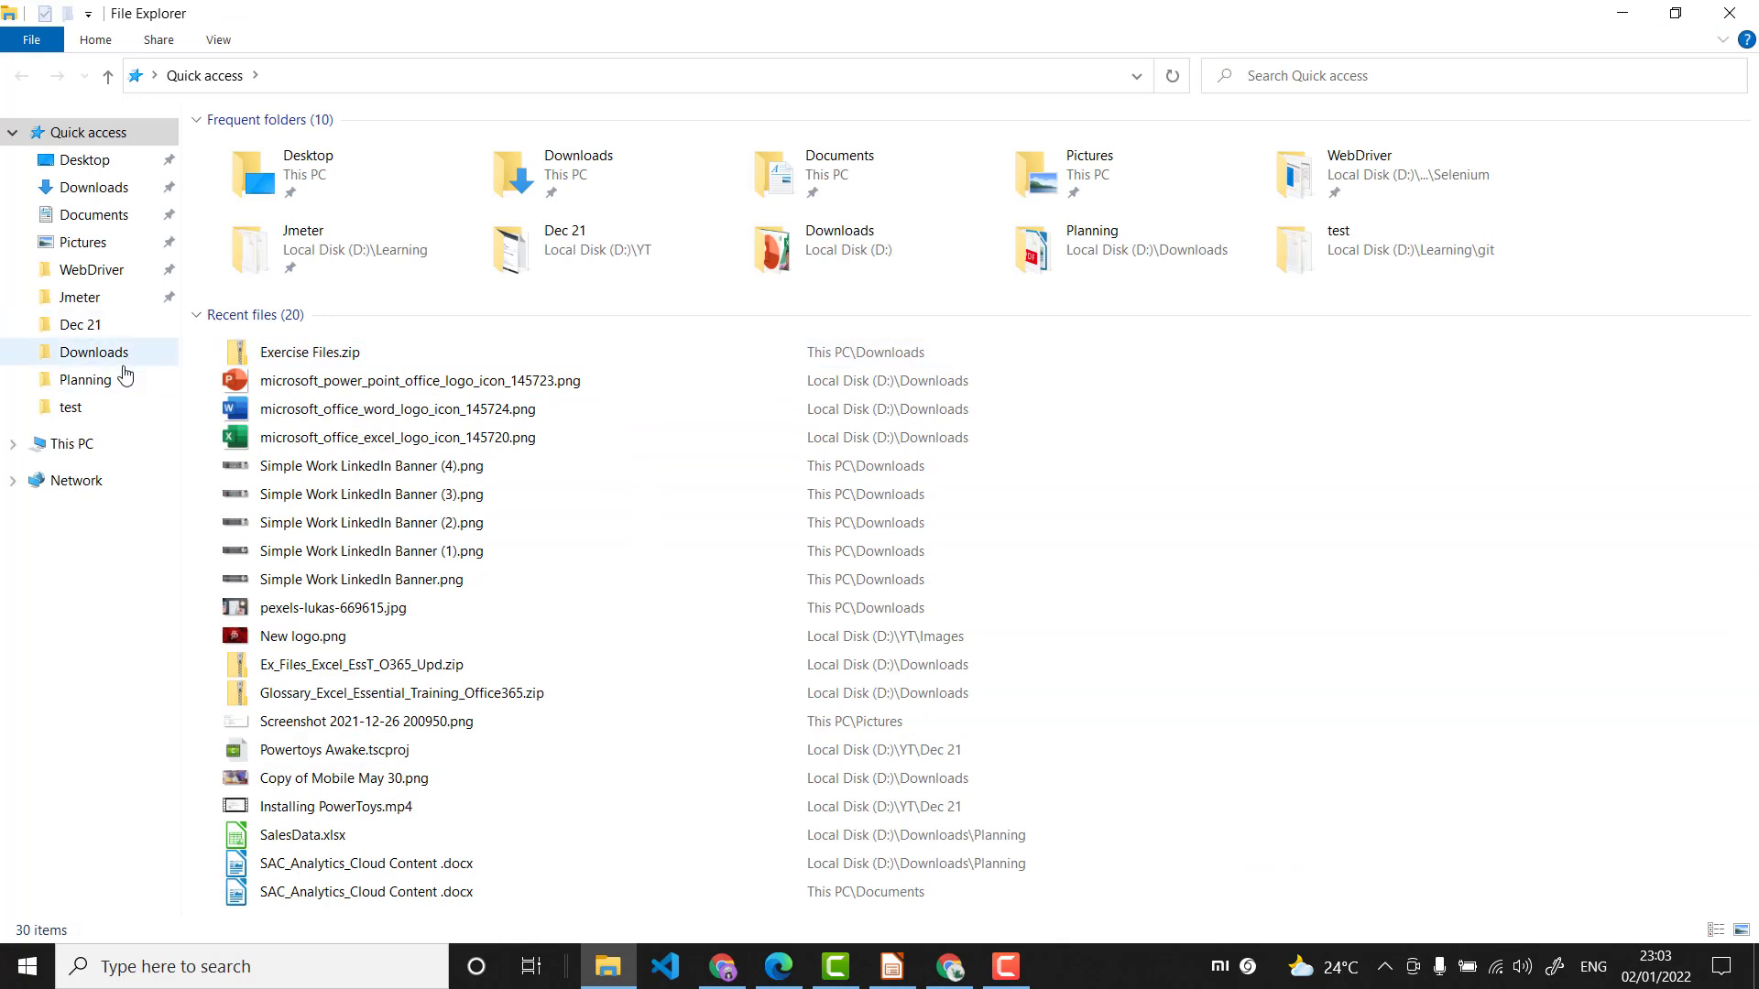
{"action": "left_click", "coordinate": [126, 447]}
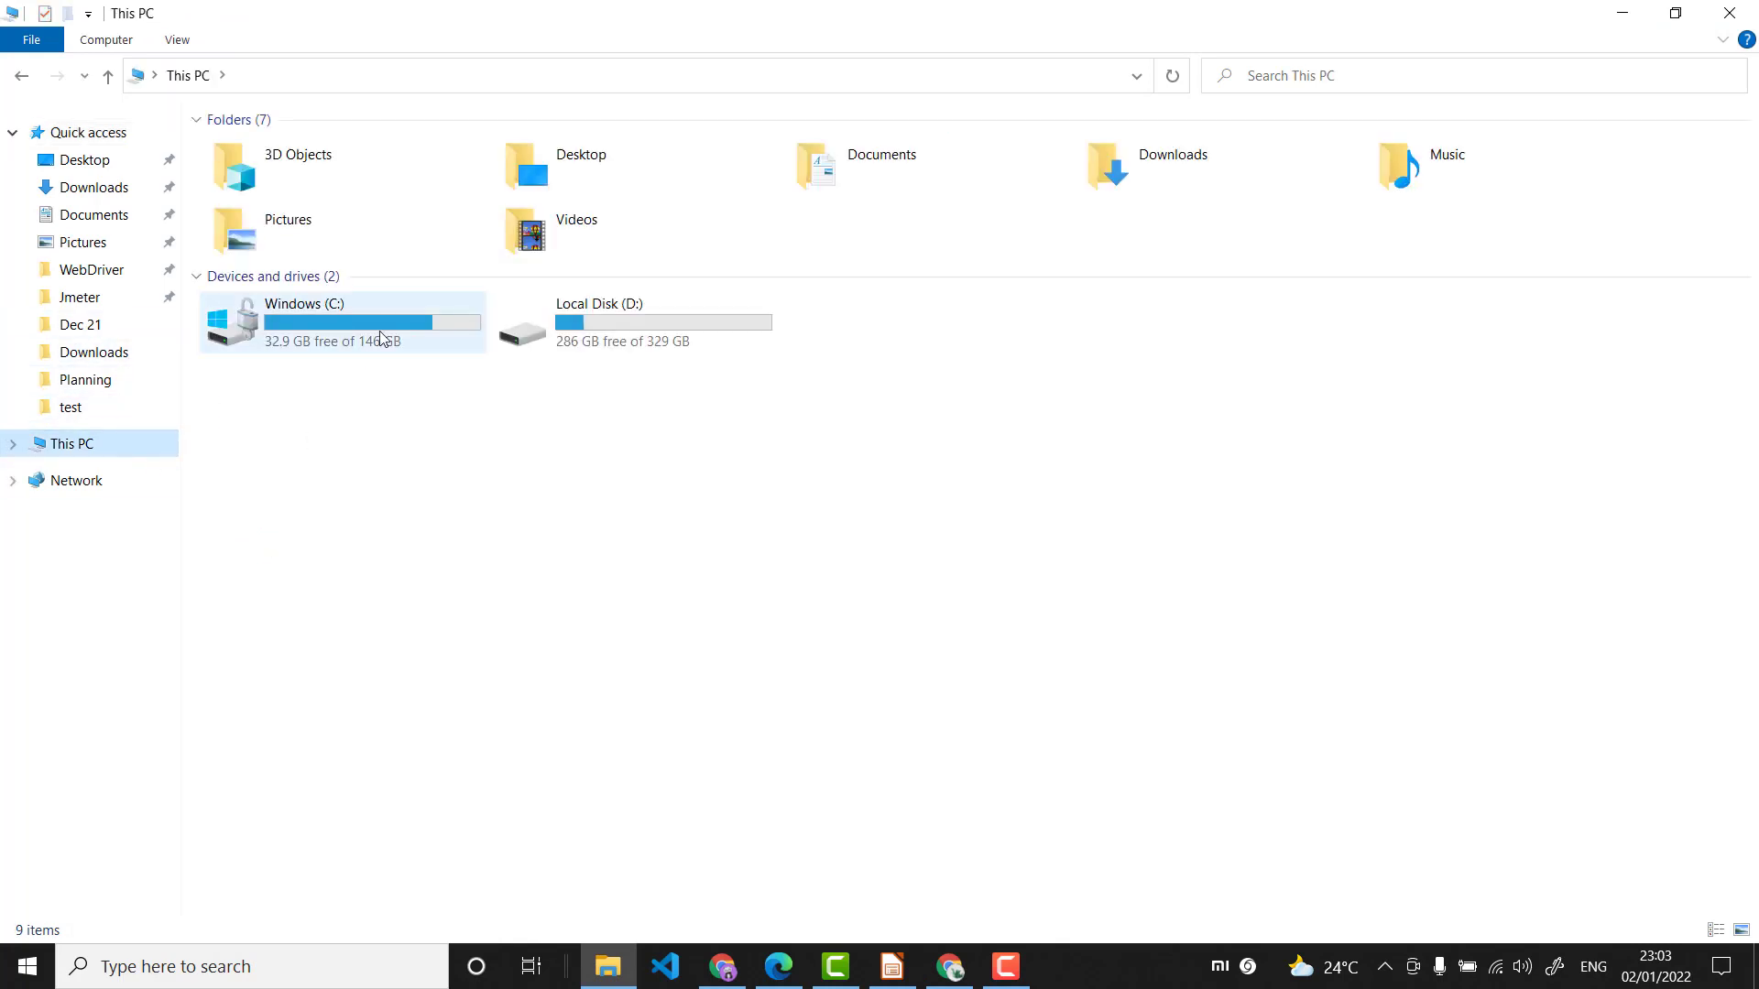
{"action": "left_click", "coordinate": [612, 344]}
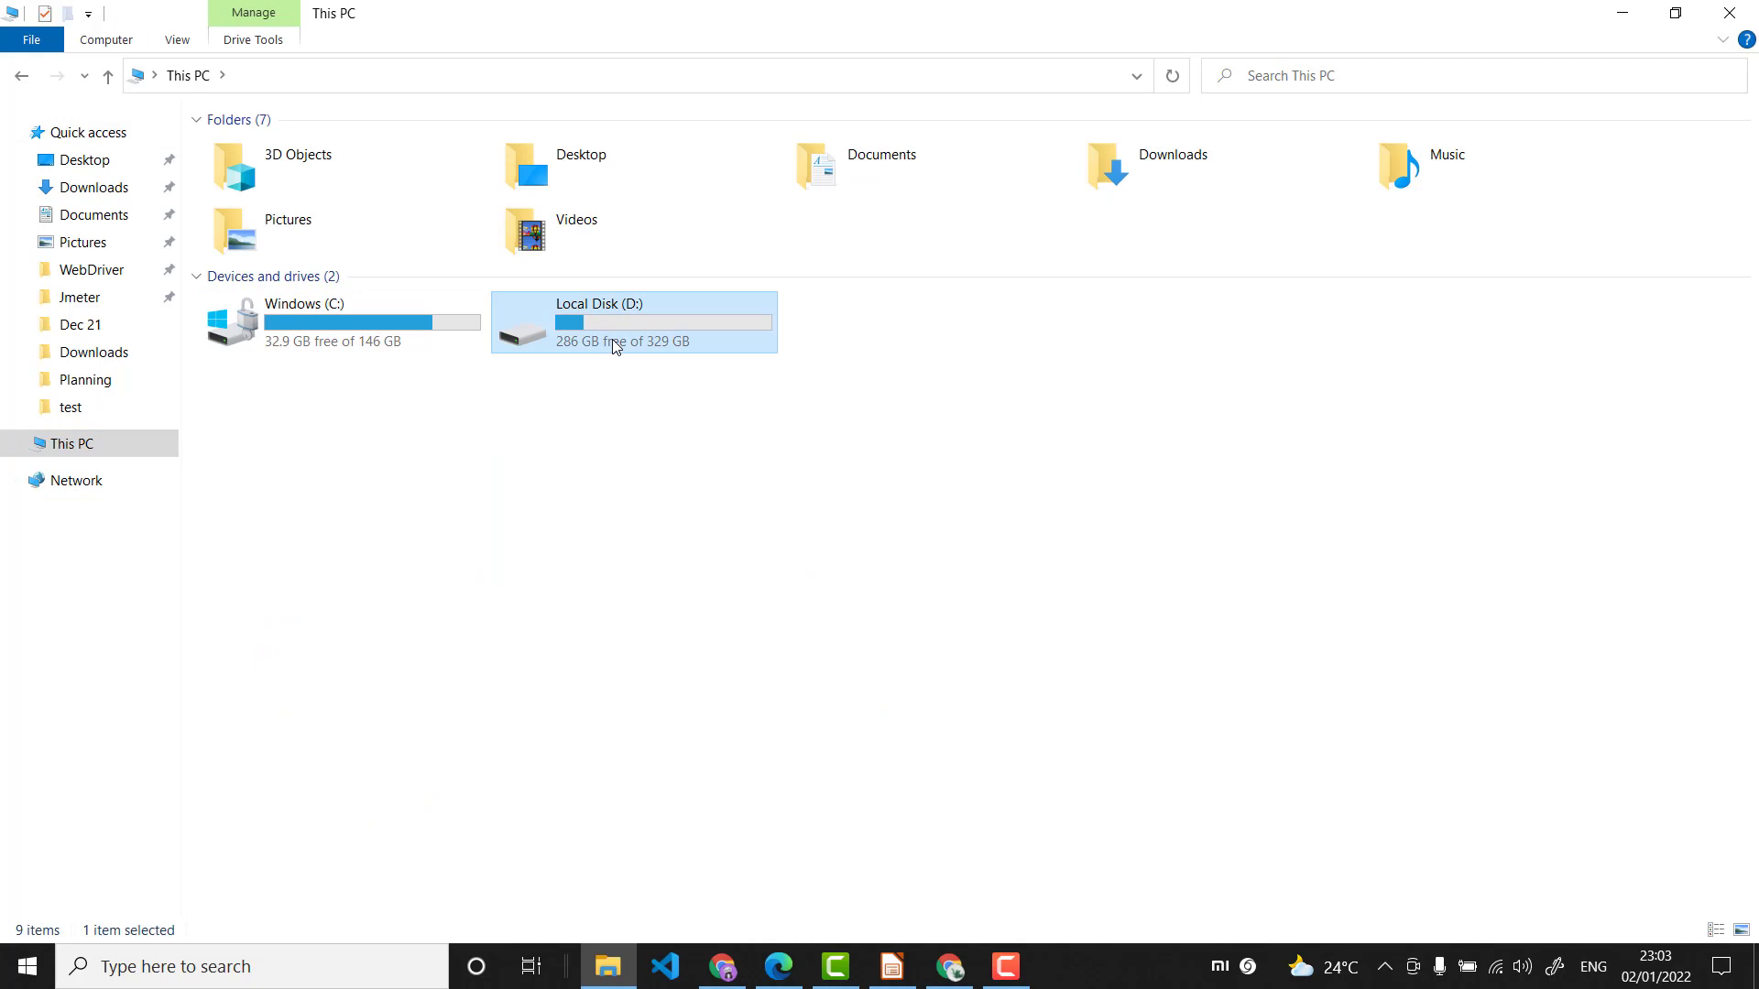
{"action": "double_click", "coordinate": [641, 355]}
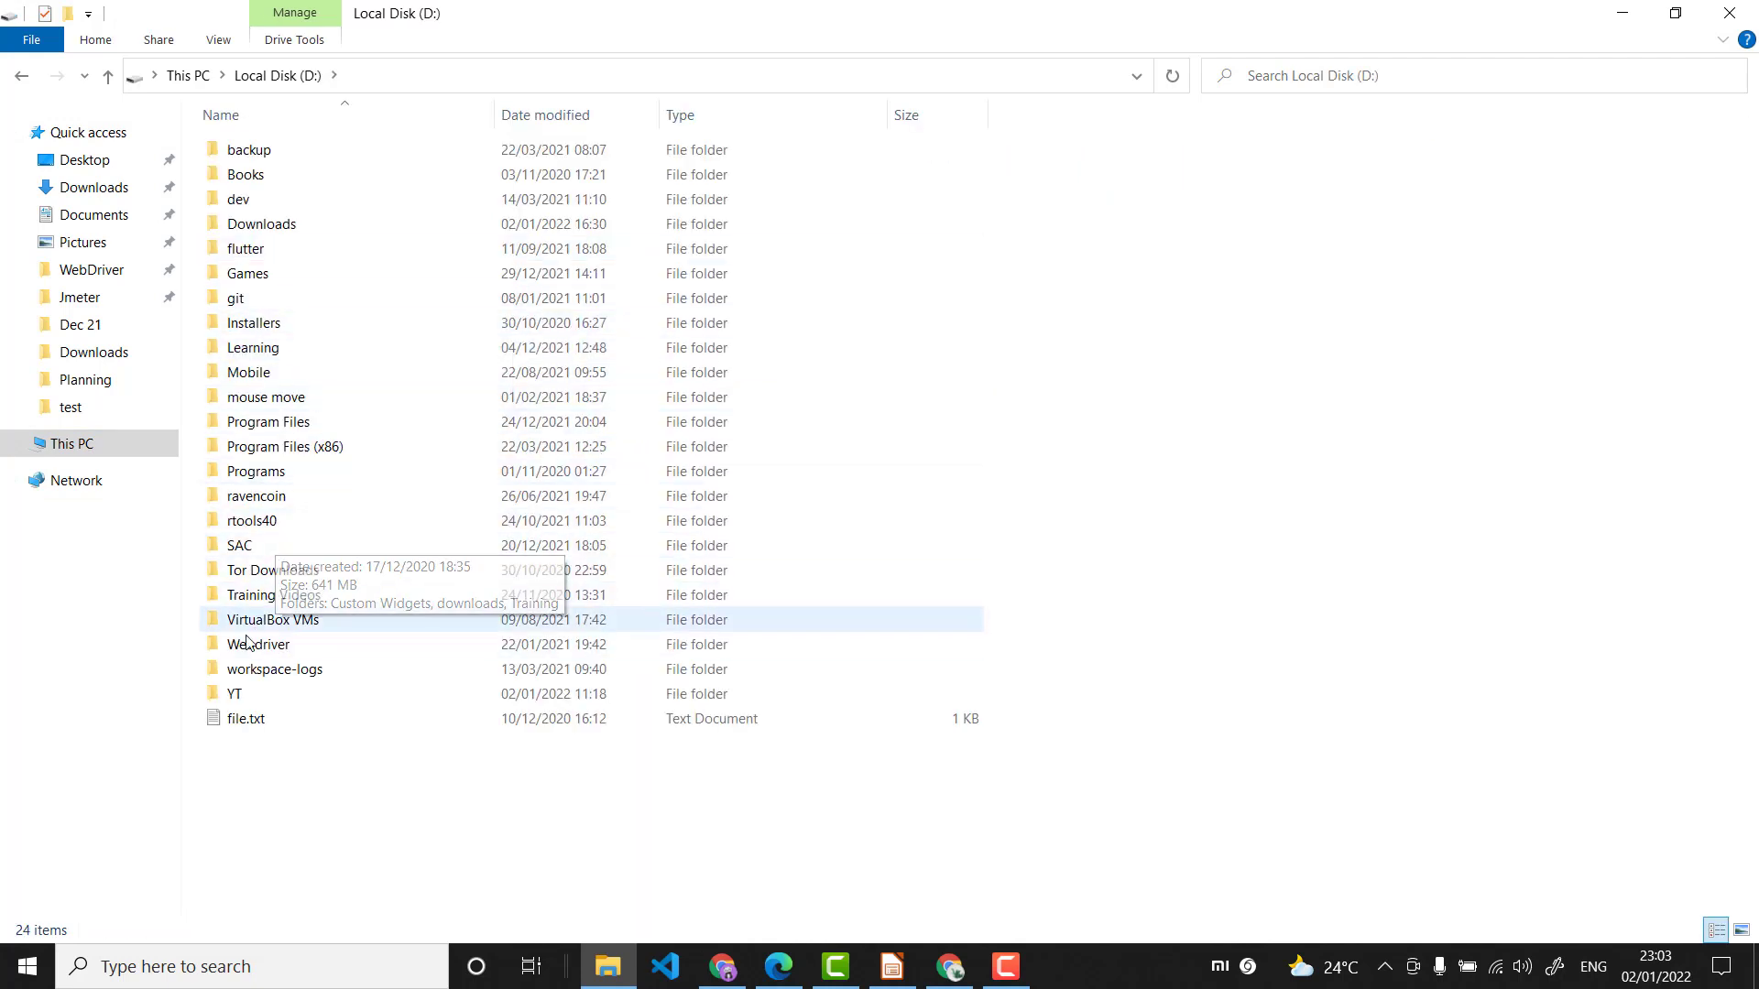
{"action": "double_click", "coordinate": [238, 696]}
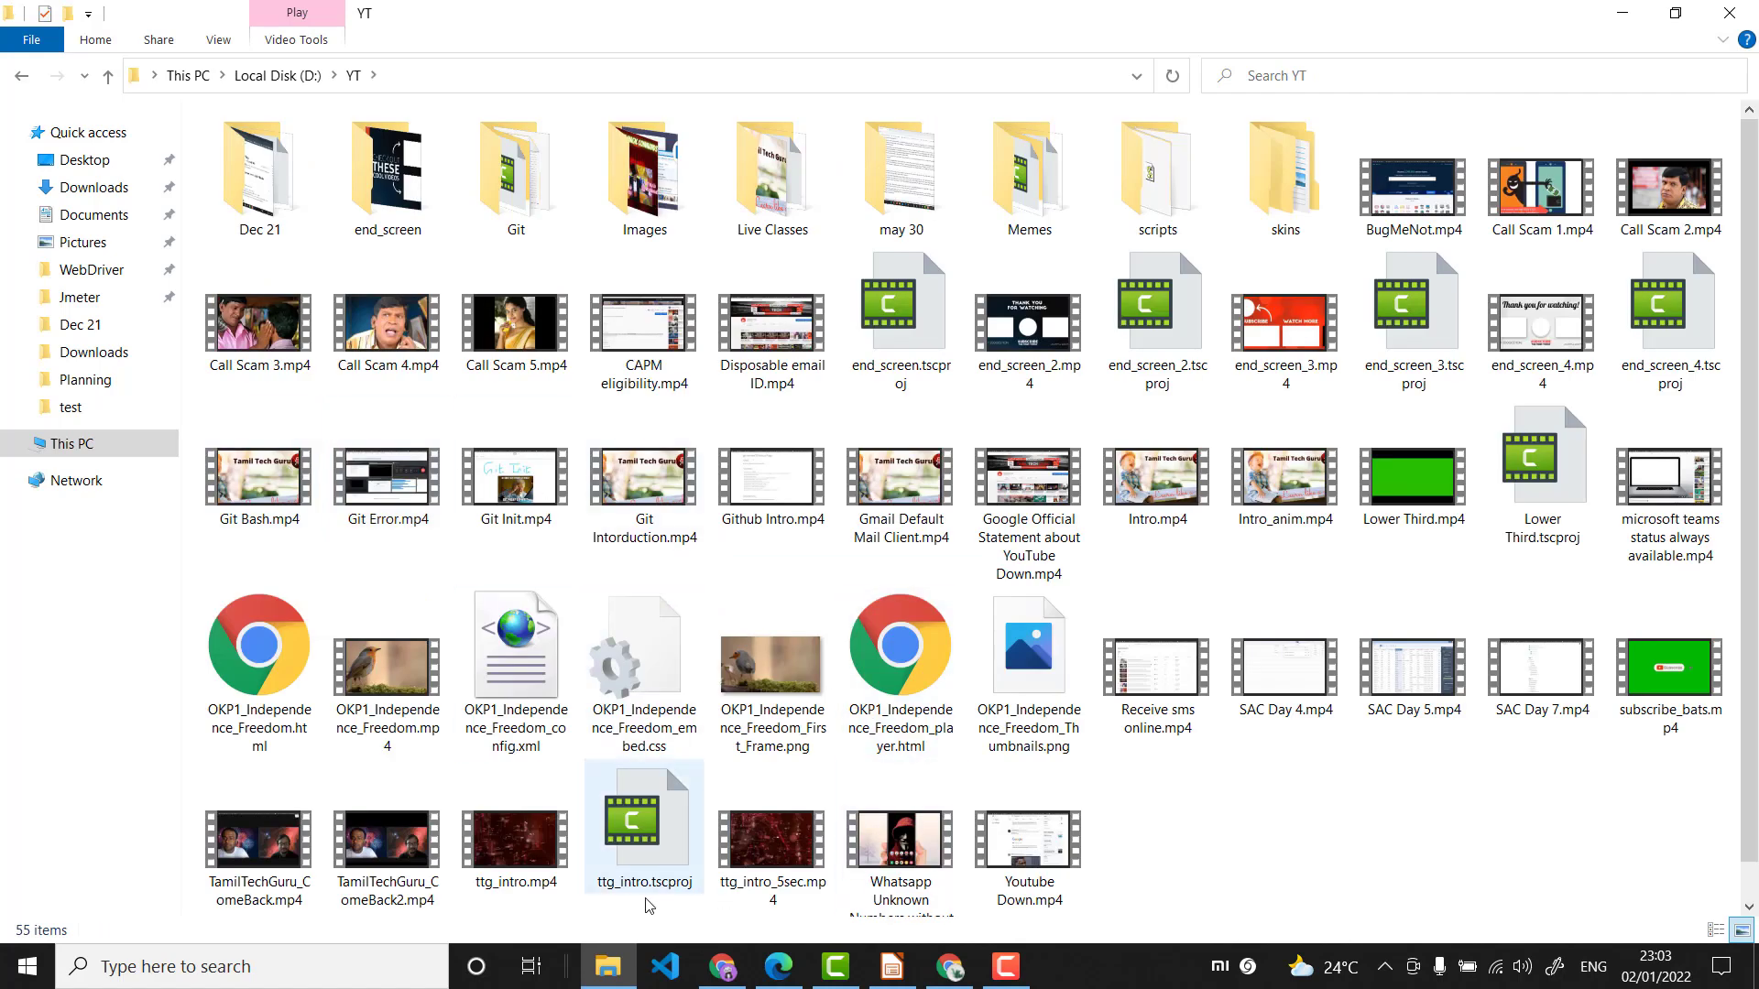
{"action": "left_click", "coordinate": [608, 967]}
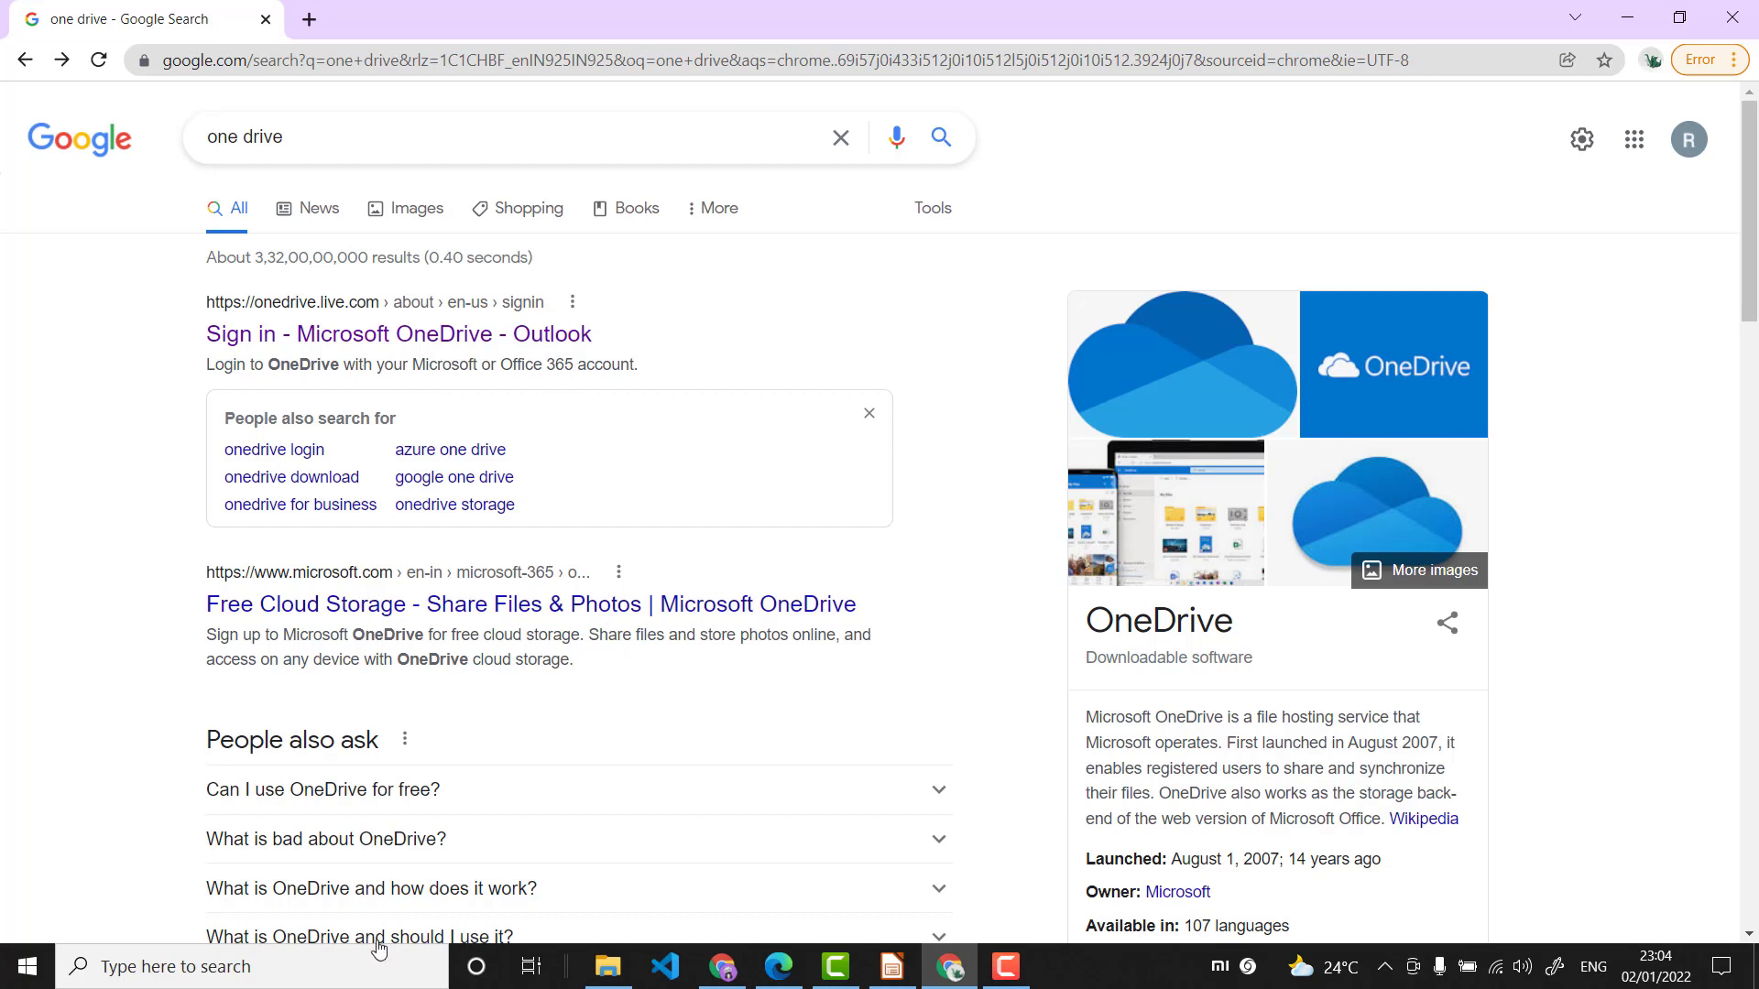
{"action": "left_click", "coordinate": [607, 964]}
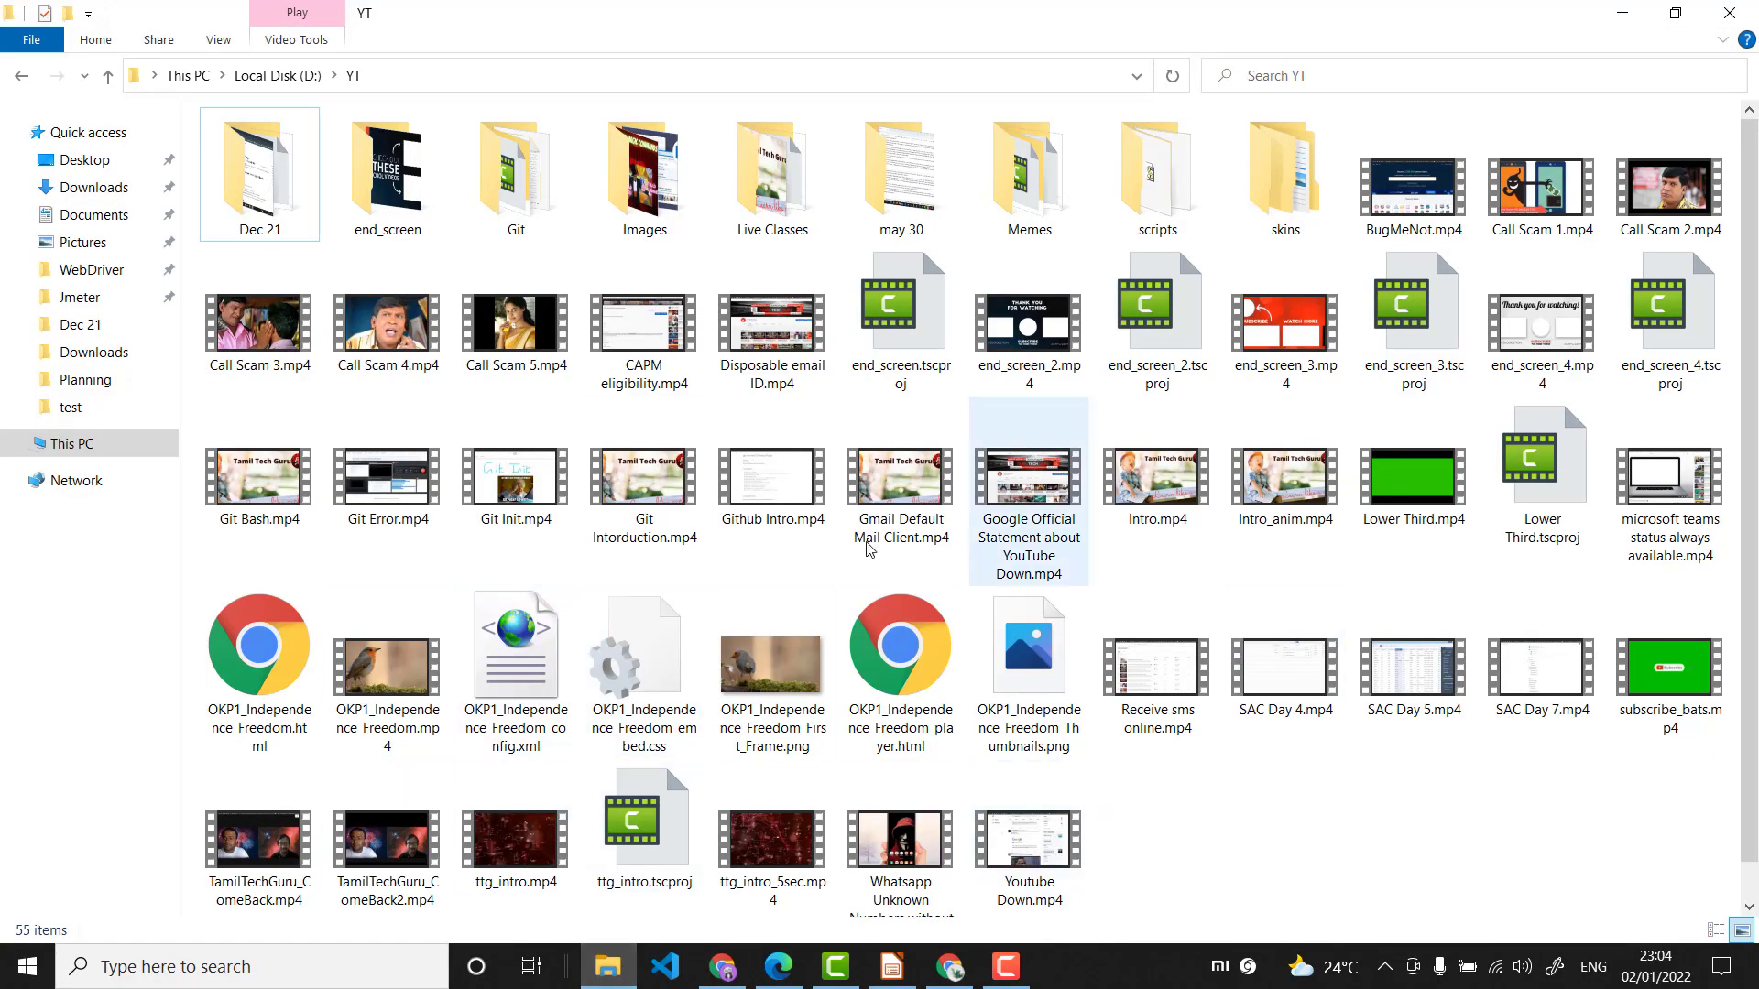
{"action": "left_click", "coordinate": [608, 965]}
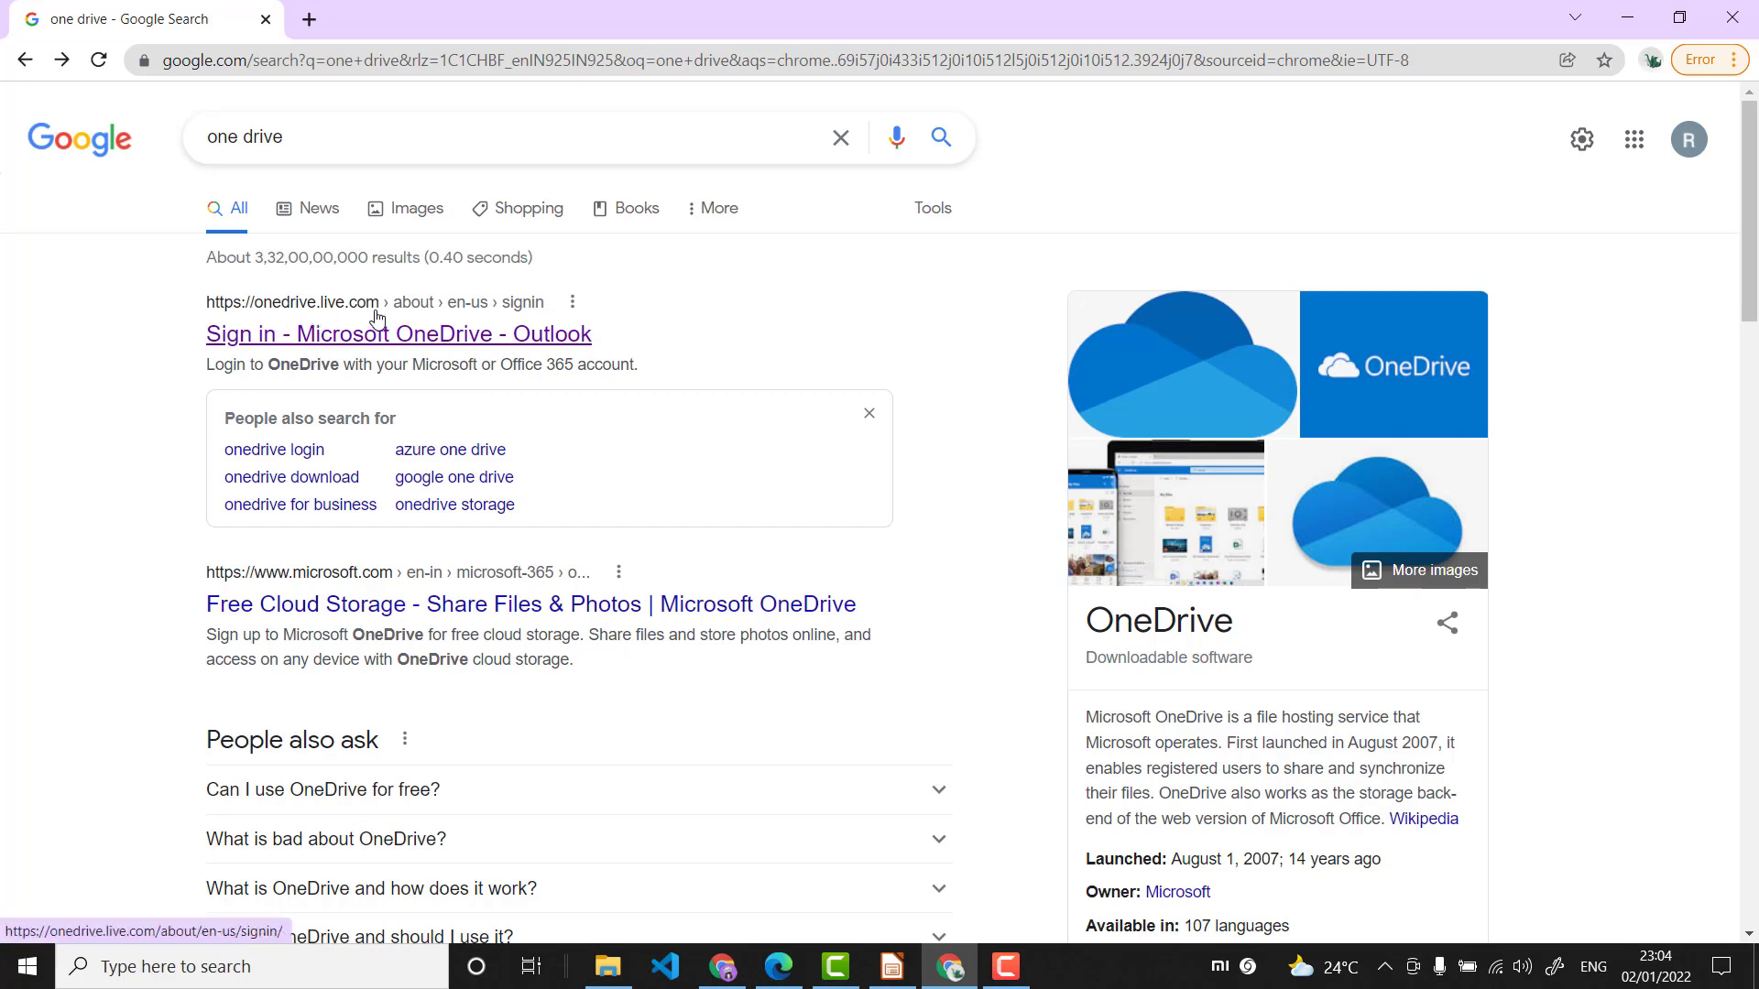
Go to the OneDrive sign-in page and start a new Microsoft account at the empty e-mail field.
{"action": "left_click", "coordinate": [434, 337]}
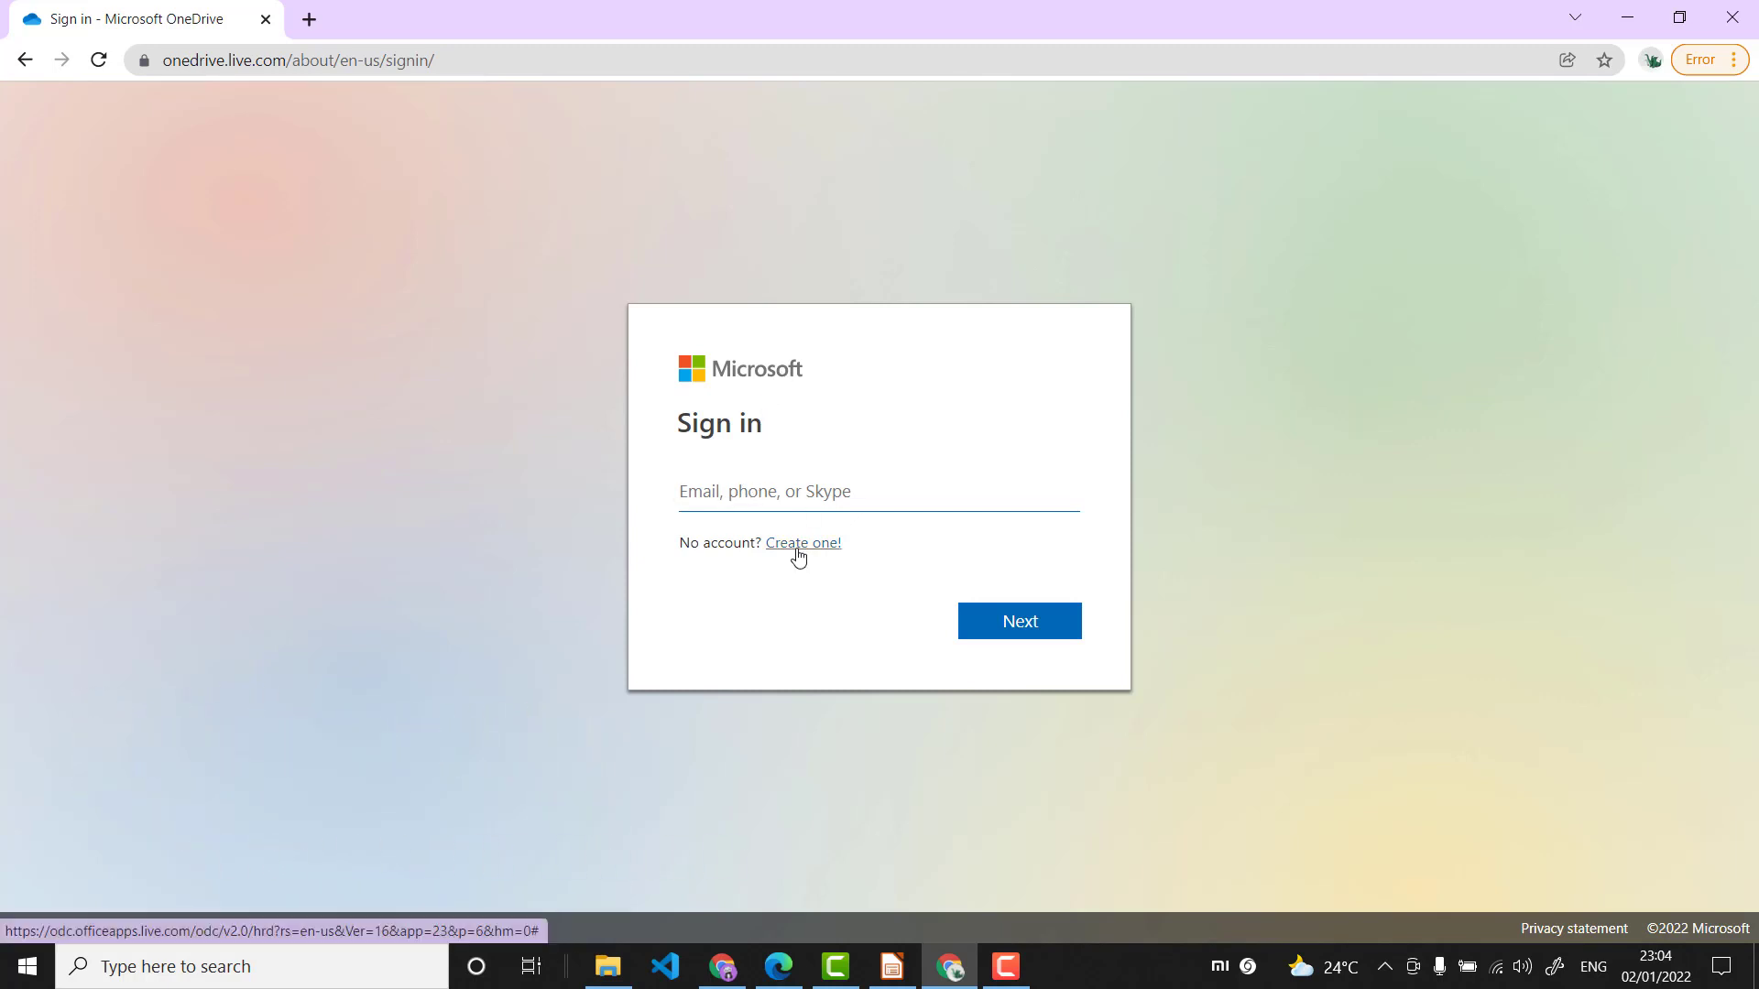
{"action": "left_click", "coordinate": [798, 553]}
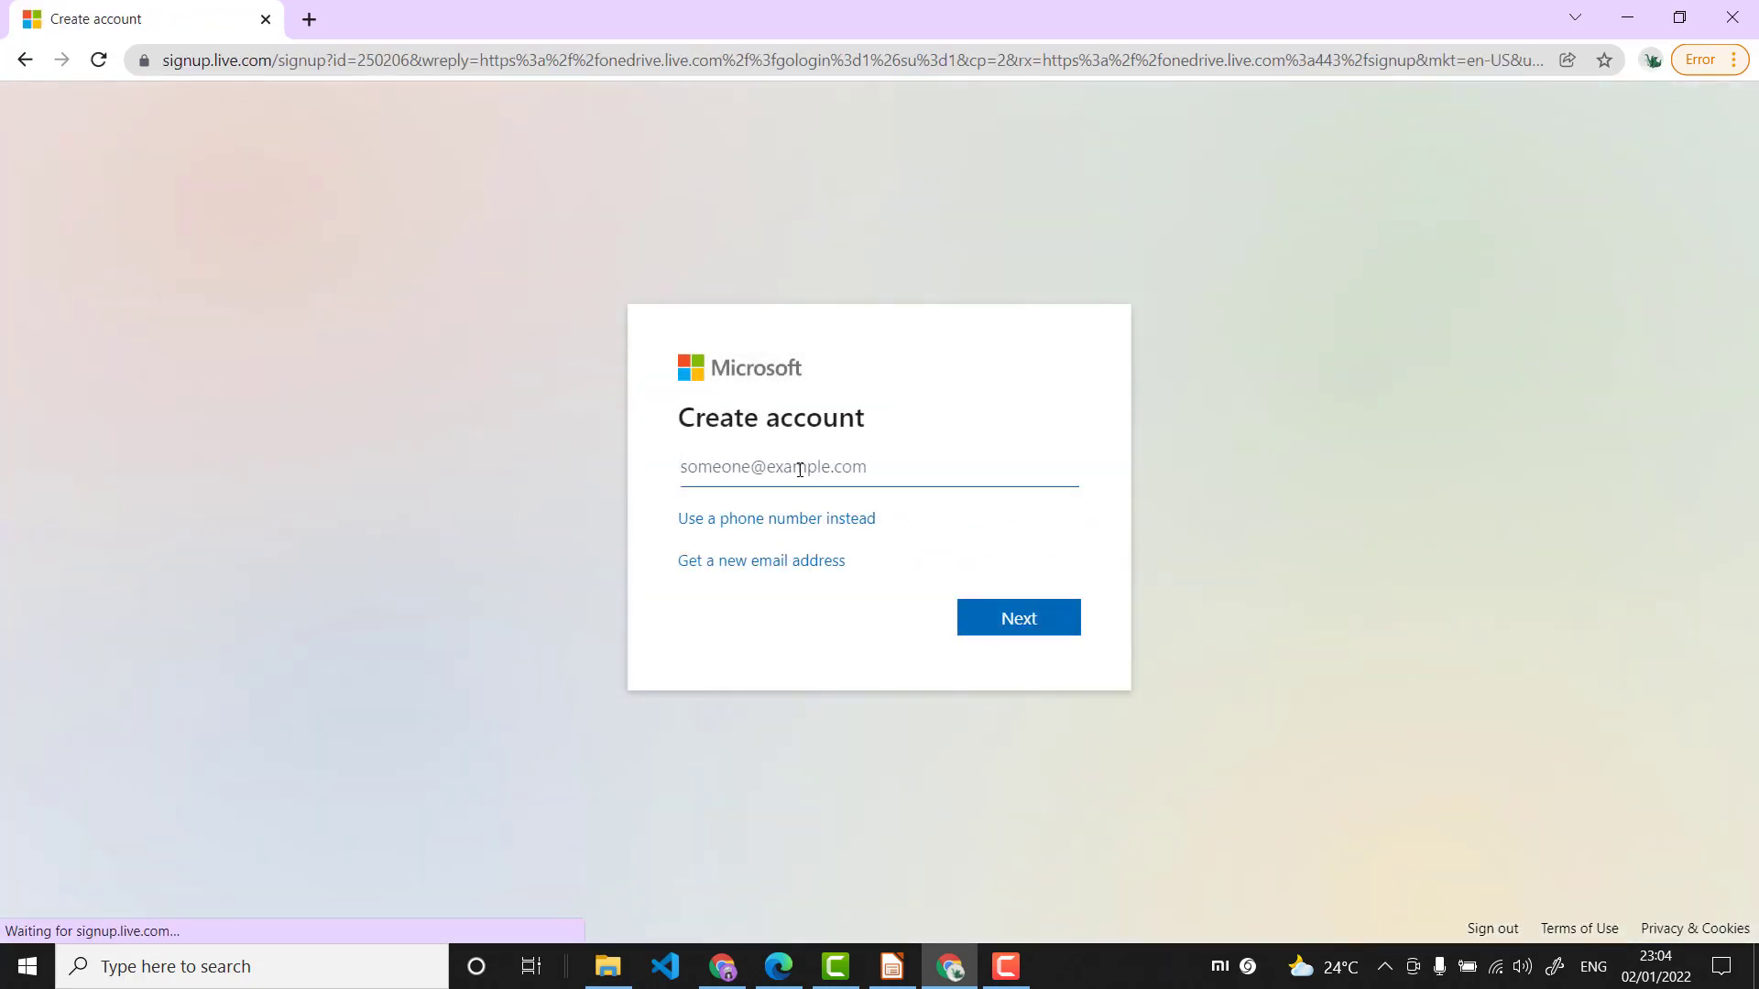
{"action": "left_click", "coordinate": [836, 472]}
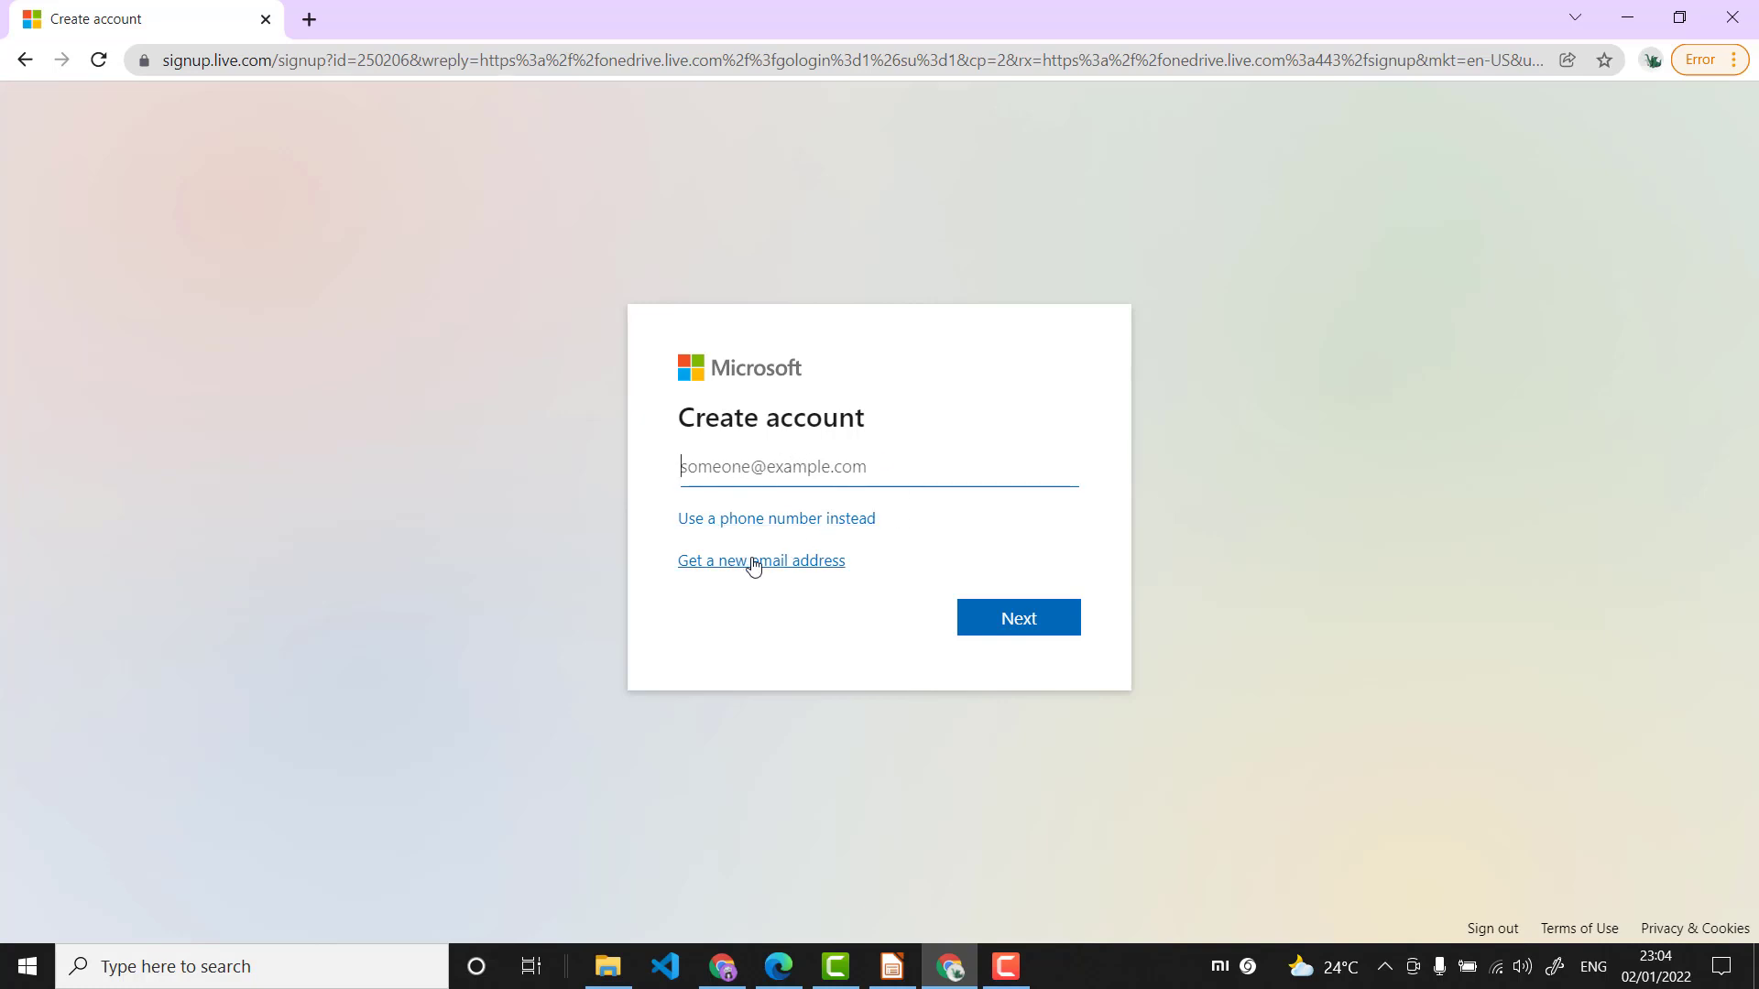
Choose a new outlook.com username, adding a digit after the first choice was taken.
{"action": "left_click", "coordinate": [795, 561]}
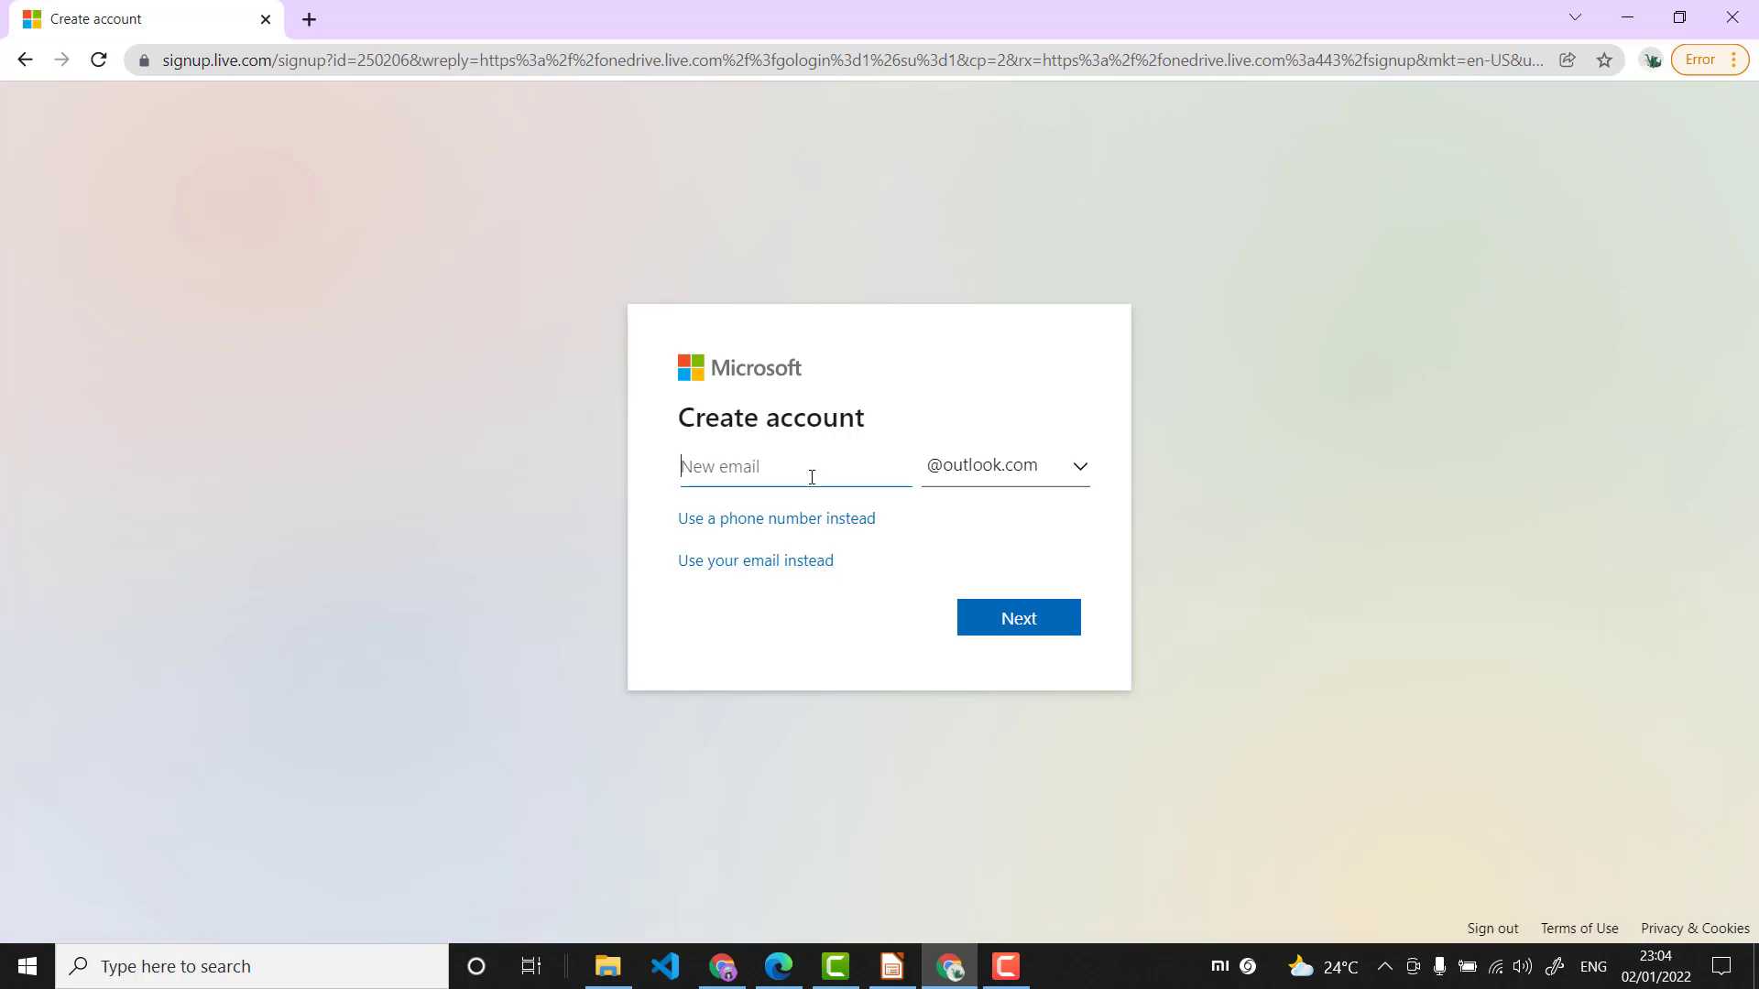
{"action": "left_click", "coordinate": [1008, 628]}
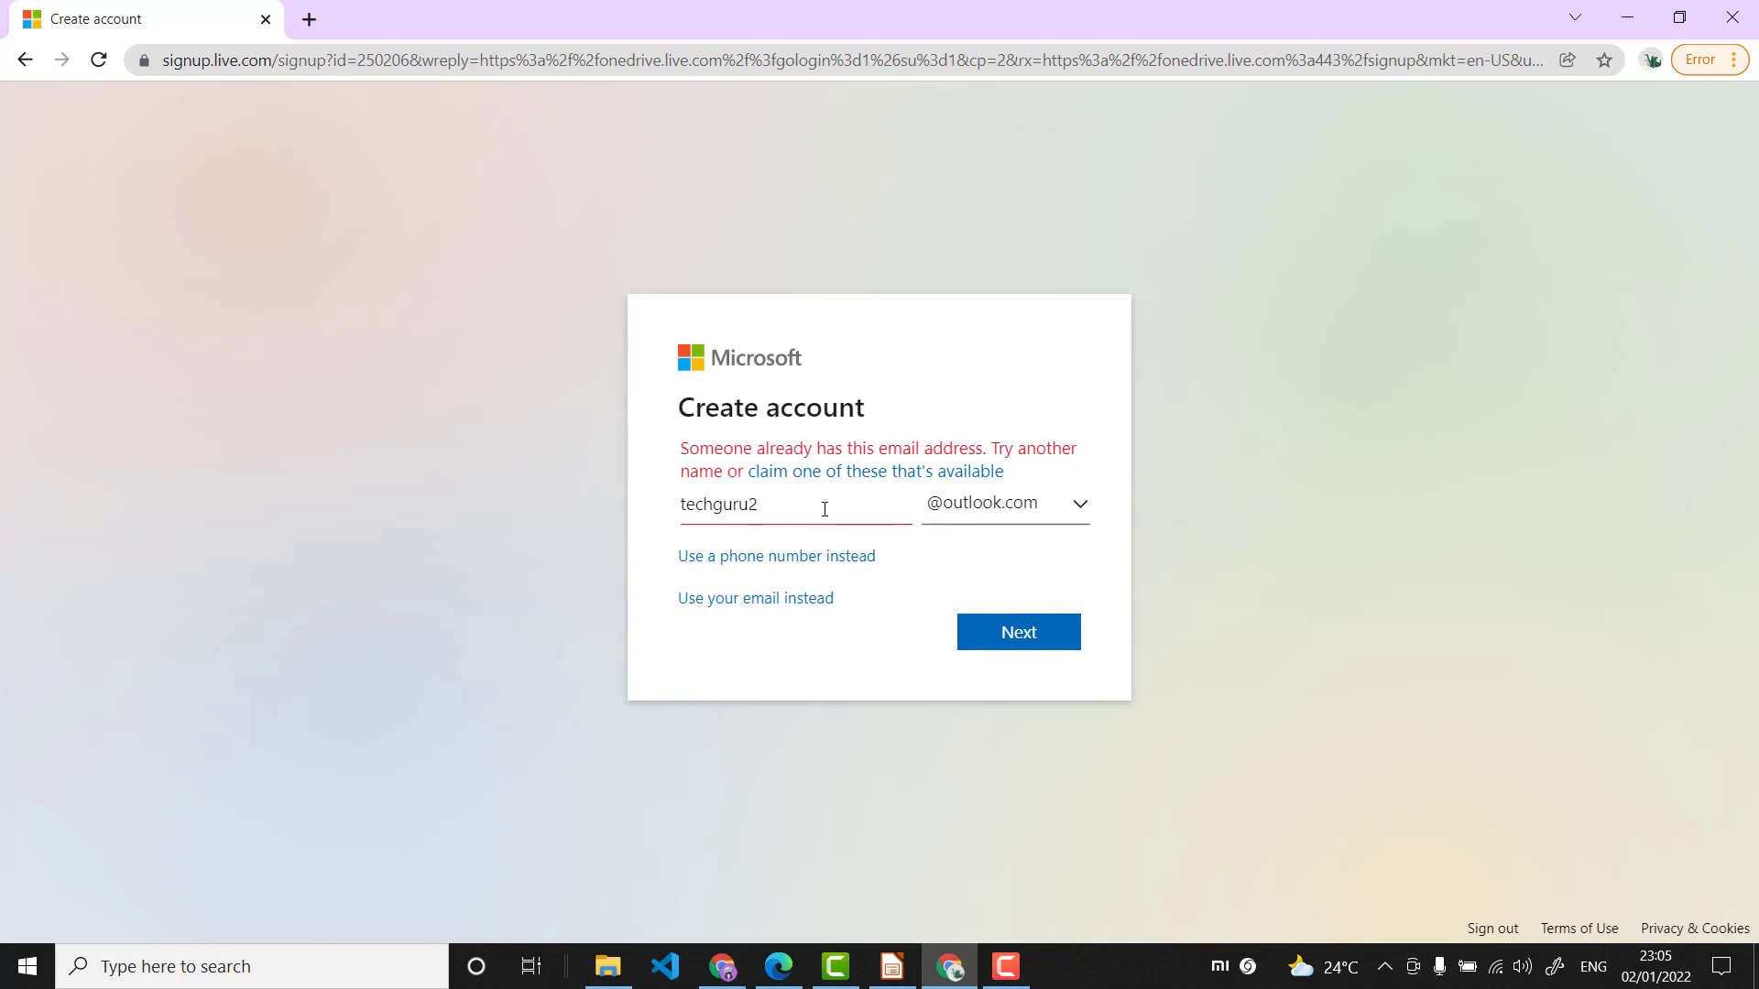
{"action": "type", "text": "6"}
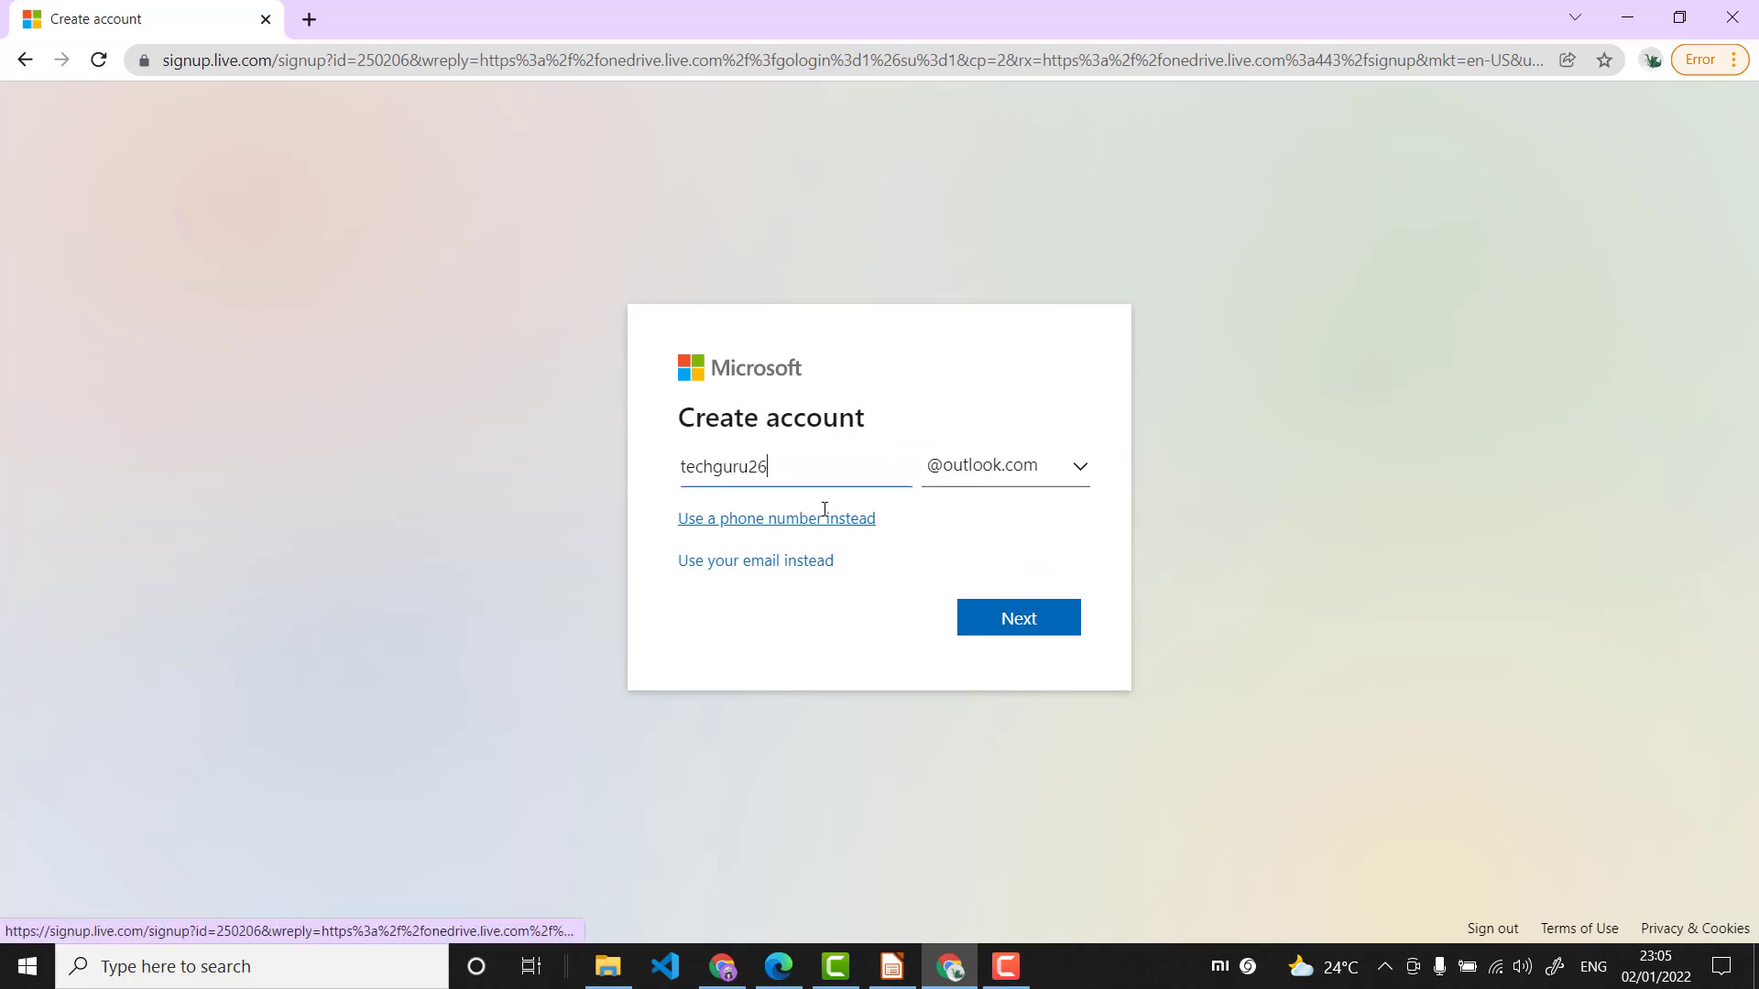
{"action": "left_click", "coordinate": [1024, 617]}
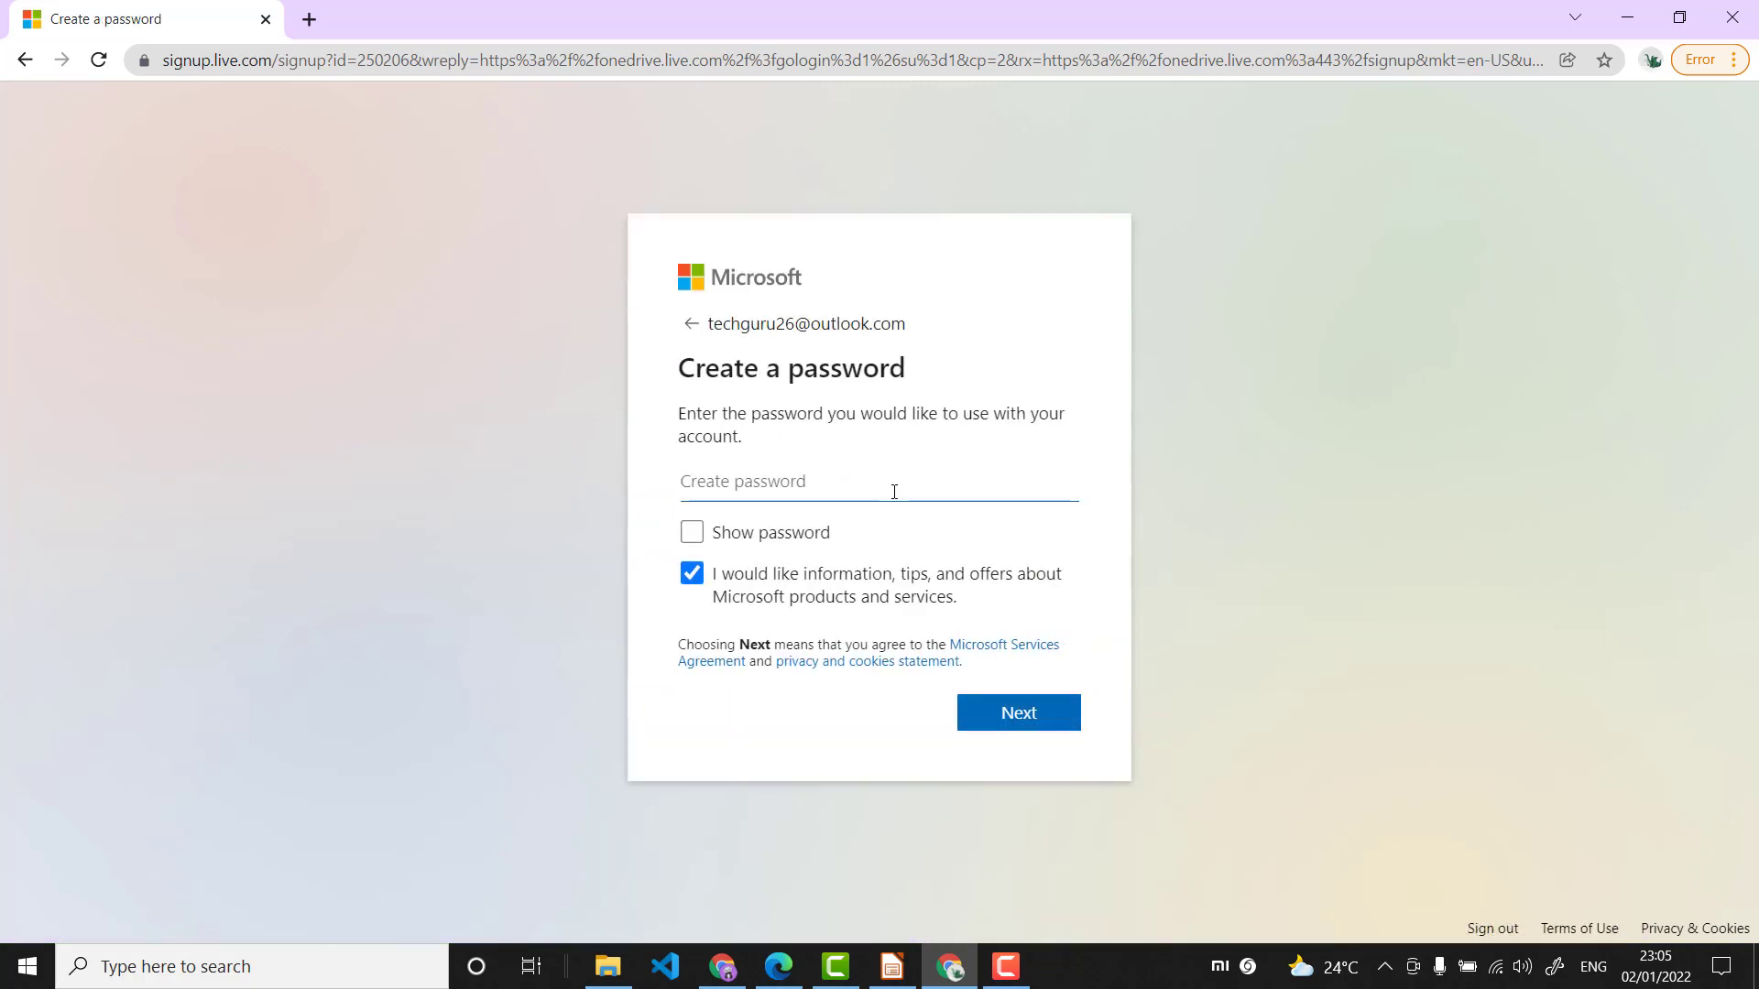
Set the account password and opt out of Microsoft tips and offers.
{"action": "type", "text": "•••••••••"}
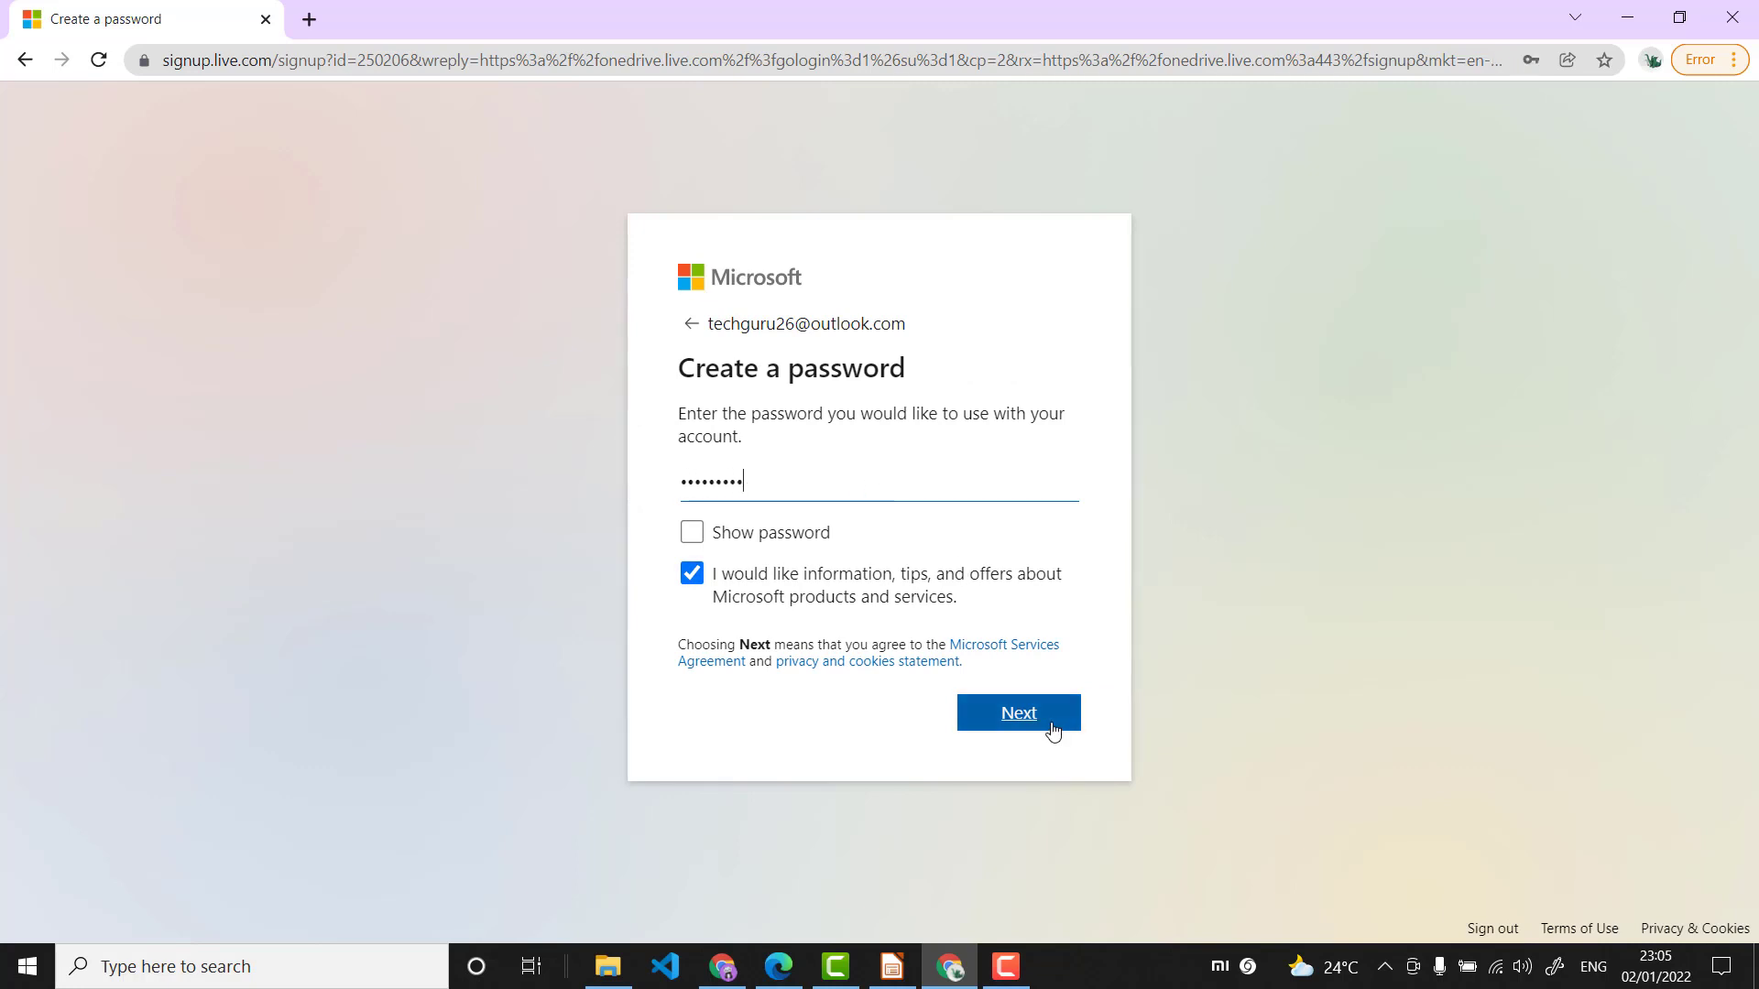
{"action": "left_click", "coordinate": [692, 577]}
{"action": "left_click", "coordinate": [1037, 711]}
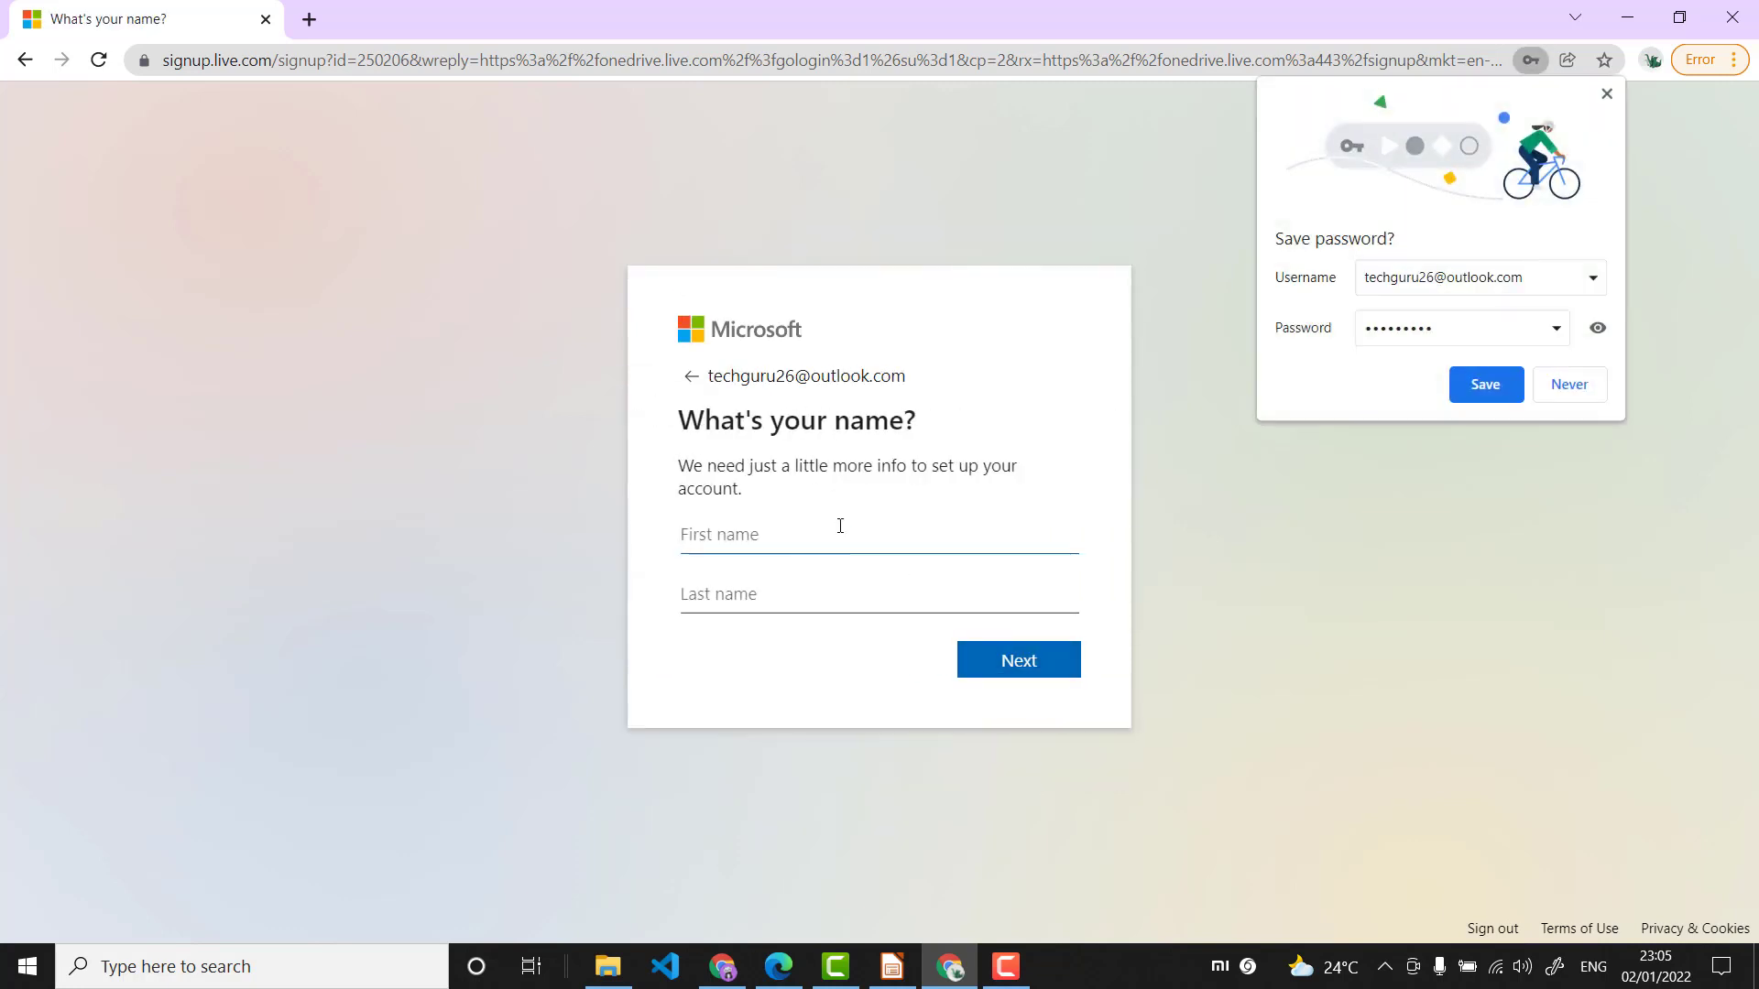
Enter the account's first and last name and decline the browser's save-password offer.
{"action": "type", "text": "Tech"}
{"action": "key", "text": "Tab"}
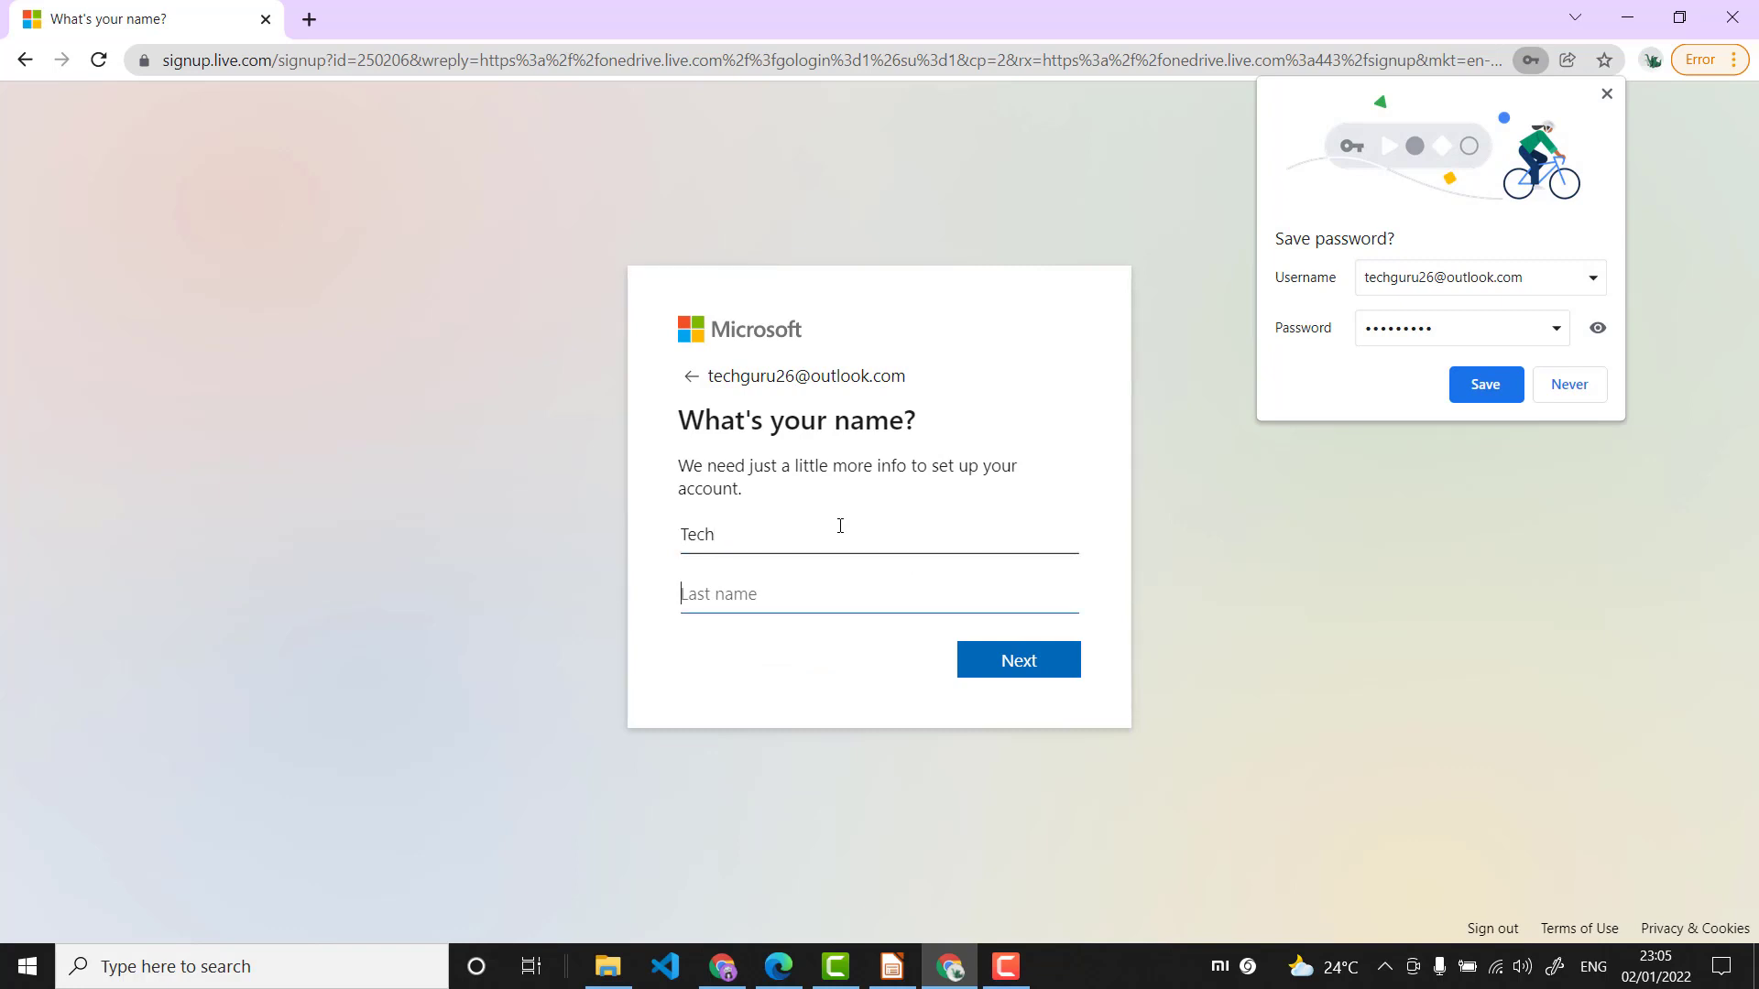
{"action": "type", "text": "Guru"}
{"action": "left_click", "coordinate": [1017, 662]}
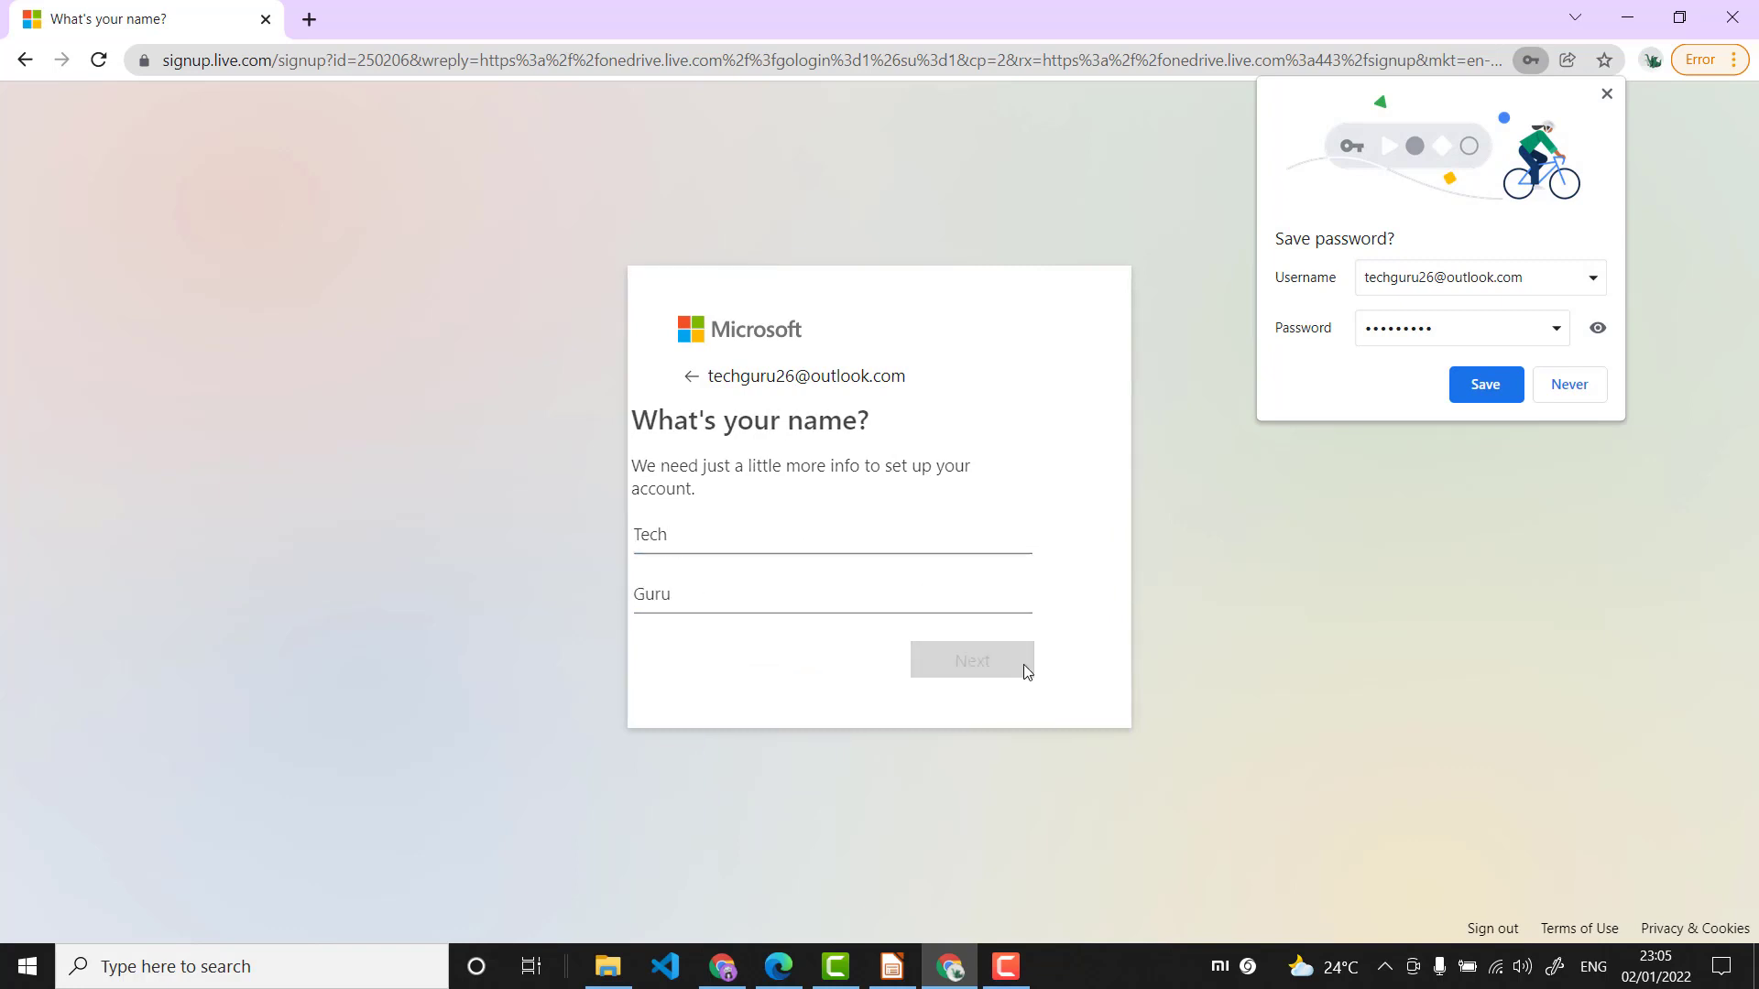
{"action": "left_click", "coordinate": [1488, 394]}
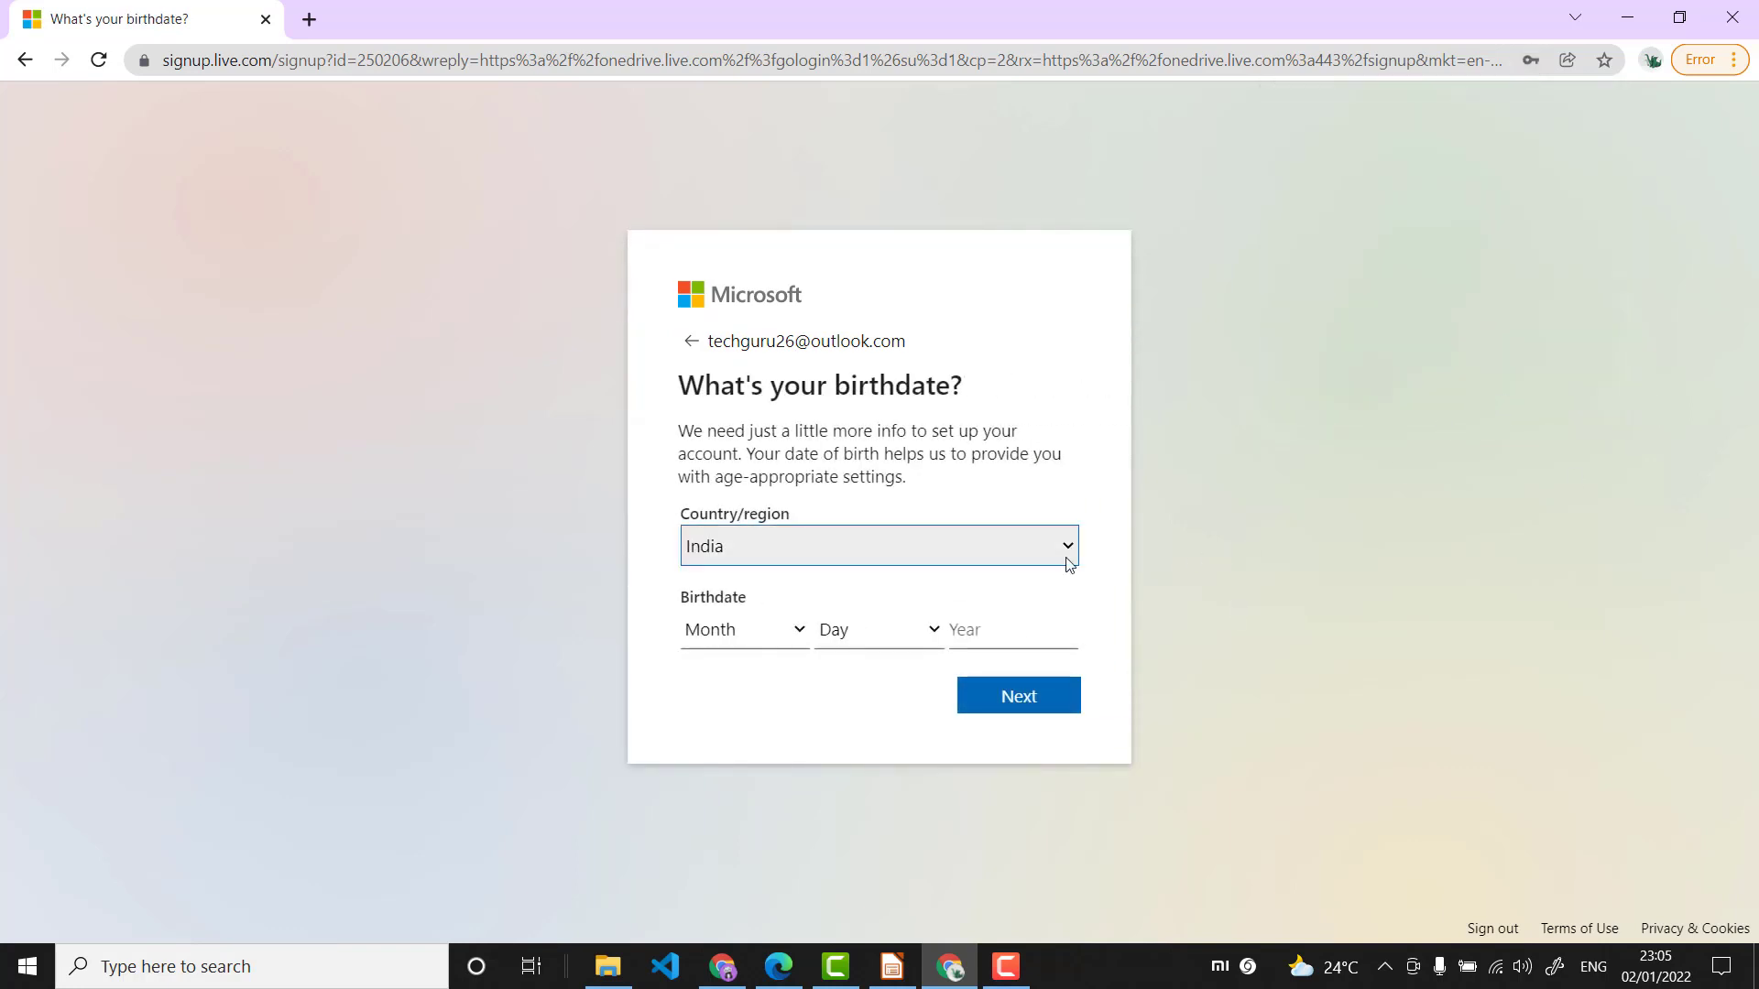
Enter birthdate January 1, 2000 and pass the puzzle check by picking the lobster picture.
{"action": "left_click", "coordinate": [799, 631]}
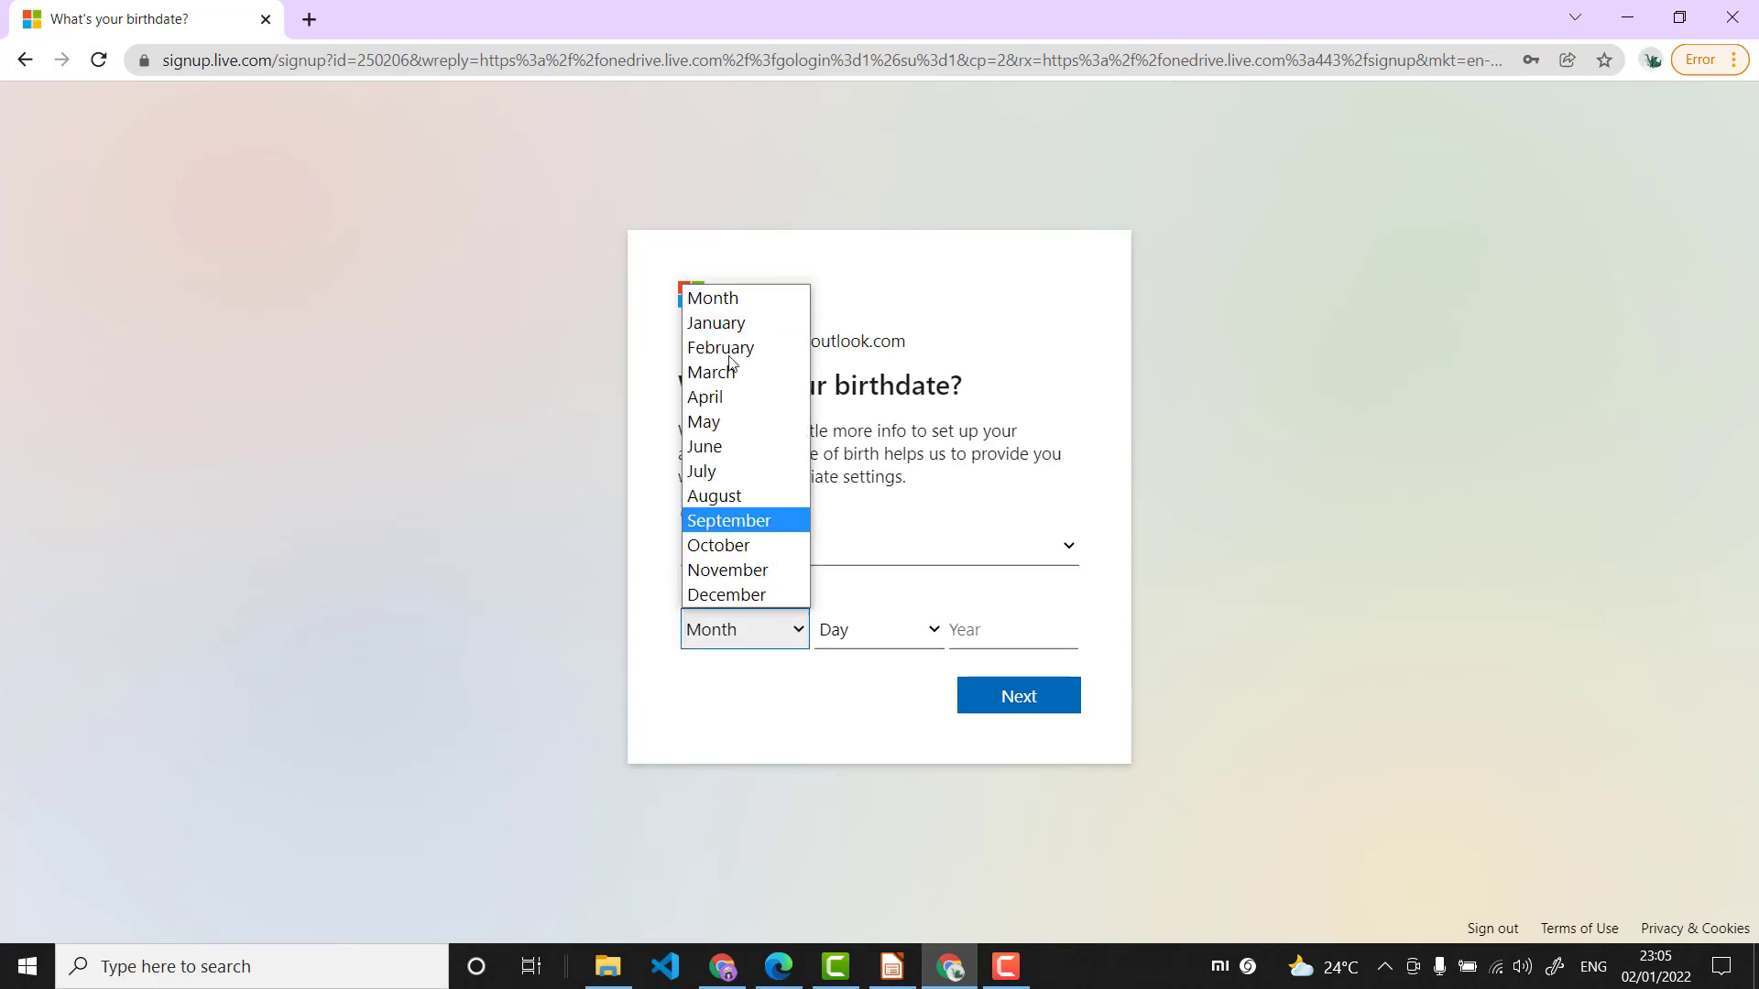
{"action": "left_click", "coordinate": [715, 322]}
{"action": "left_click", "coordinate": [869, 629]}
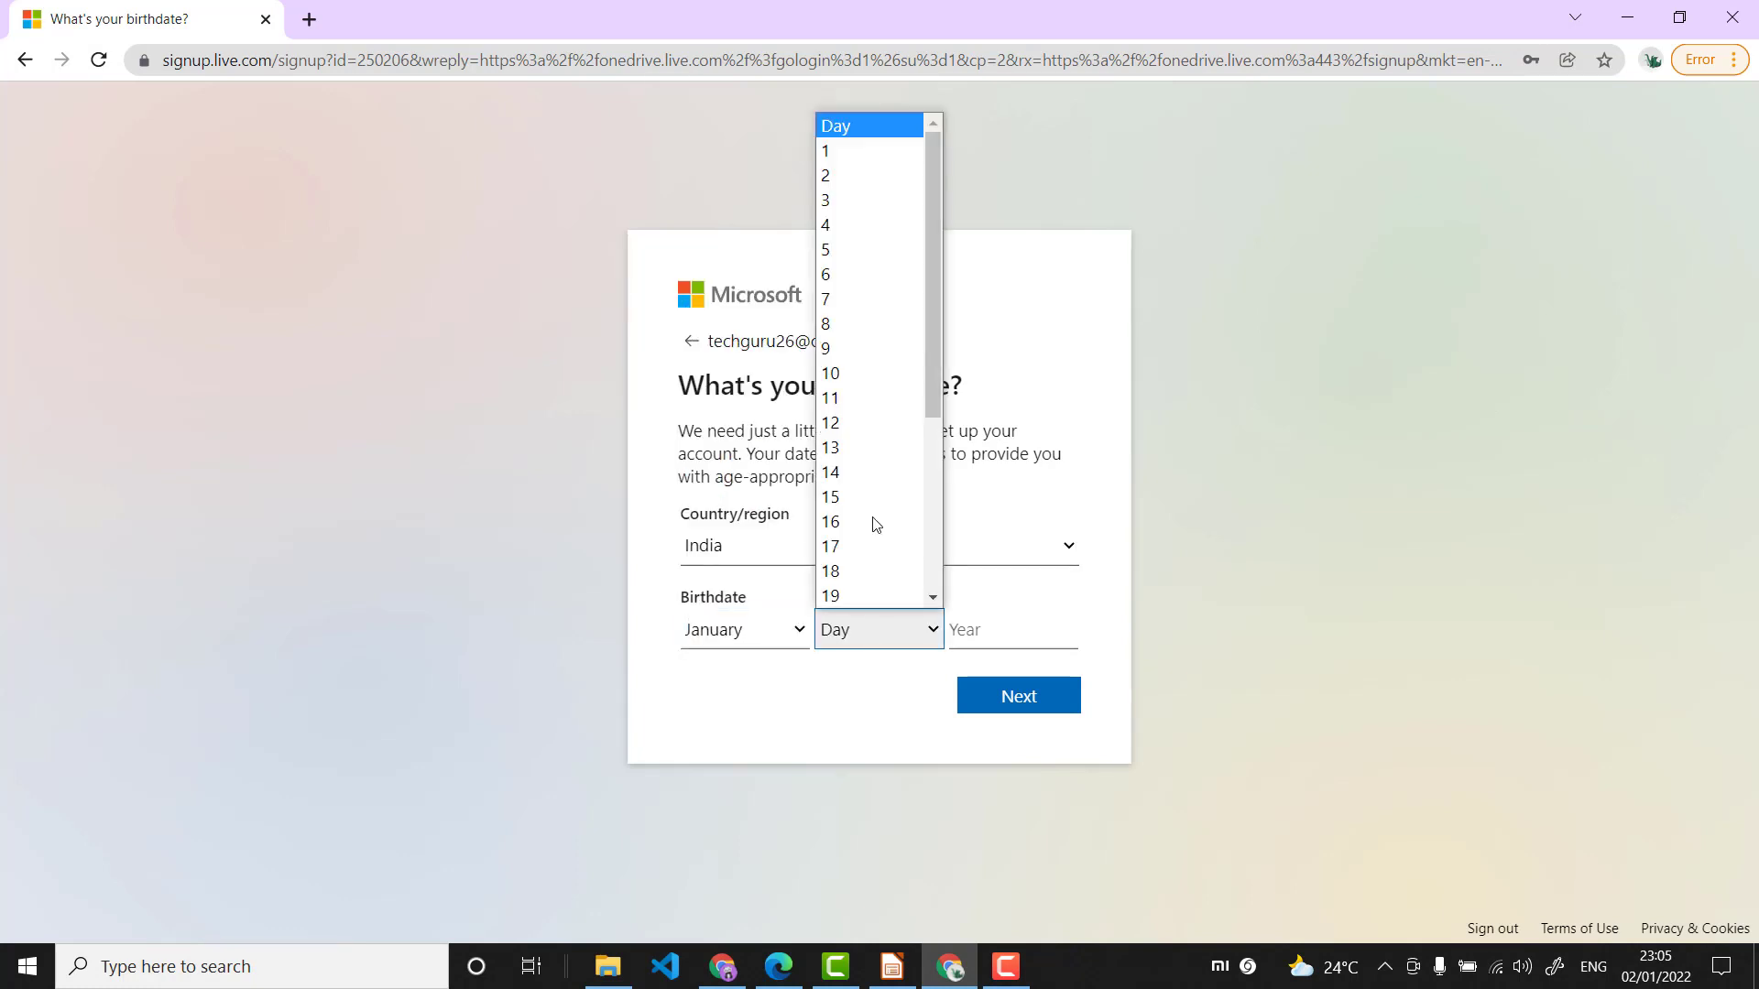
{"action": "left_click", "coordinate": [889, 151]}
{"action": "left_click", "coordinate": [1009, 638]}
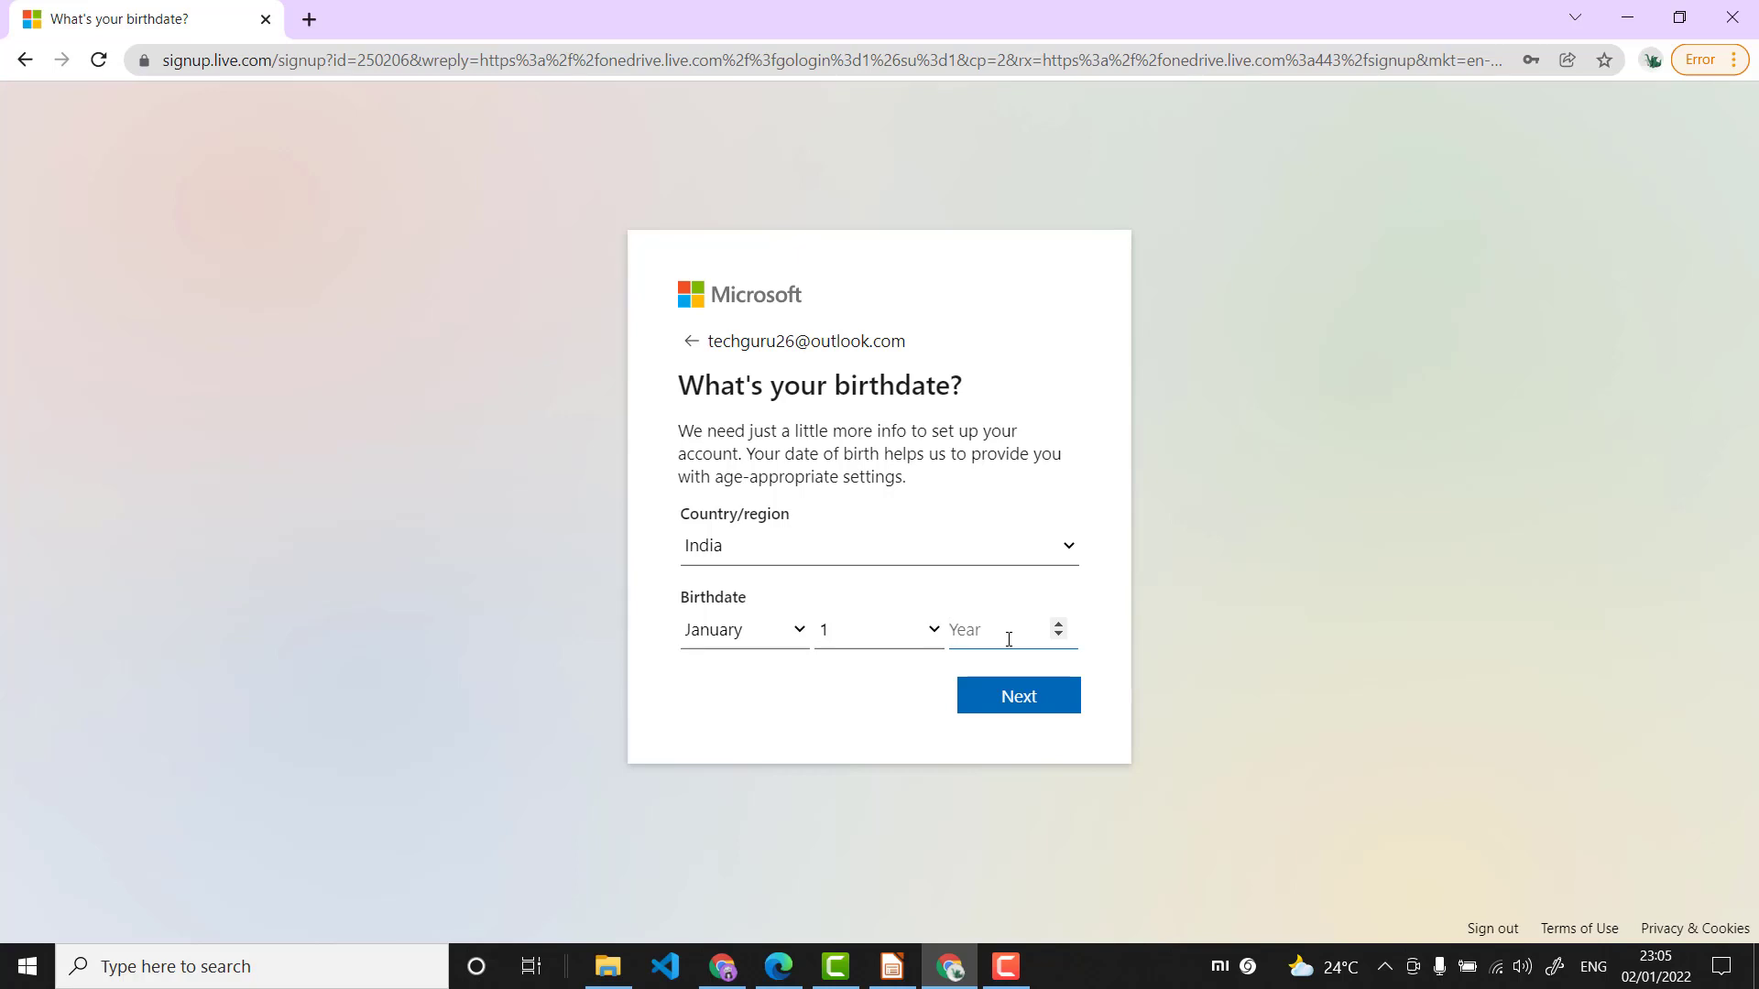
{"action": "type", "text": "2000"}
{"action": "left_click", "coordinate": [1014, 696]}
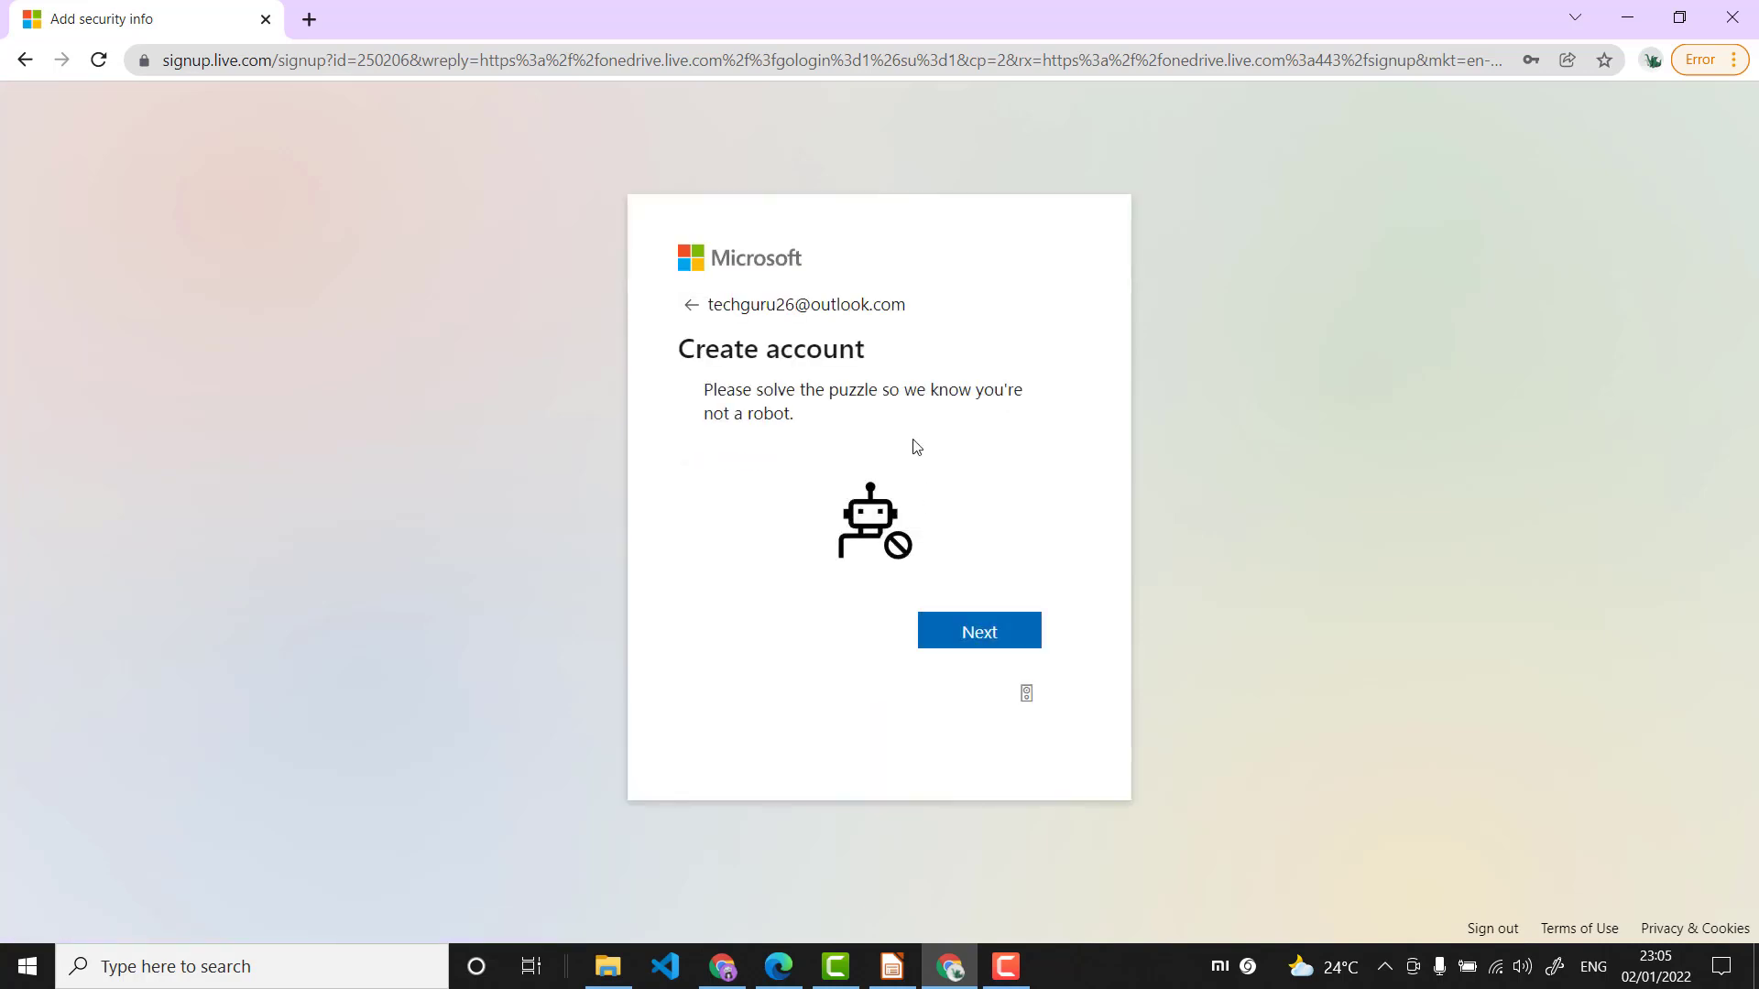
{"action": "left_click", "coordinate": [960, 630]}
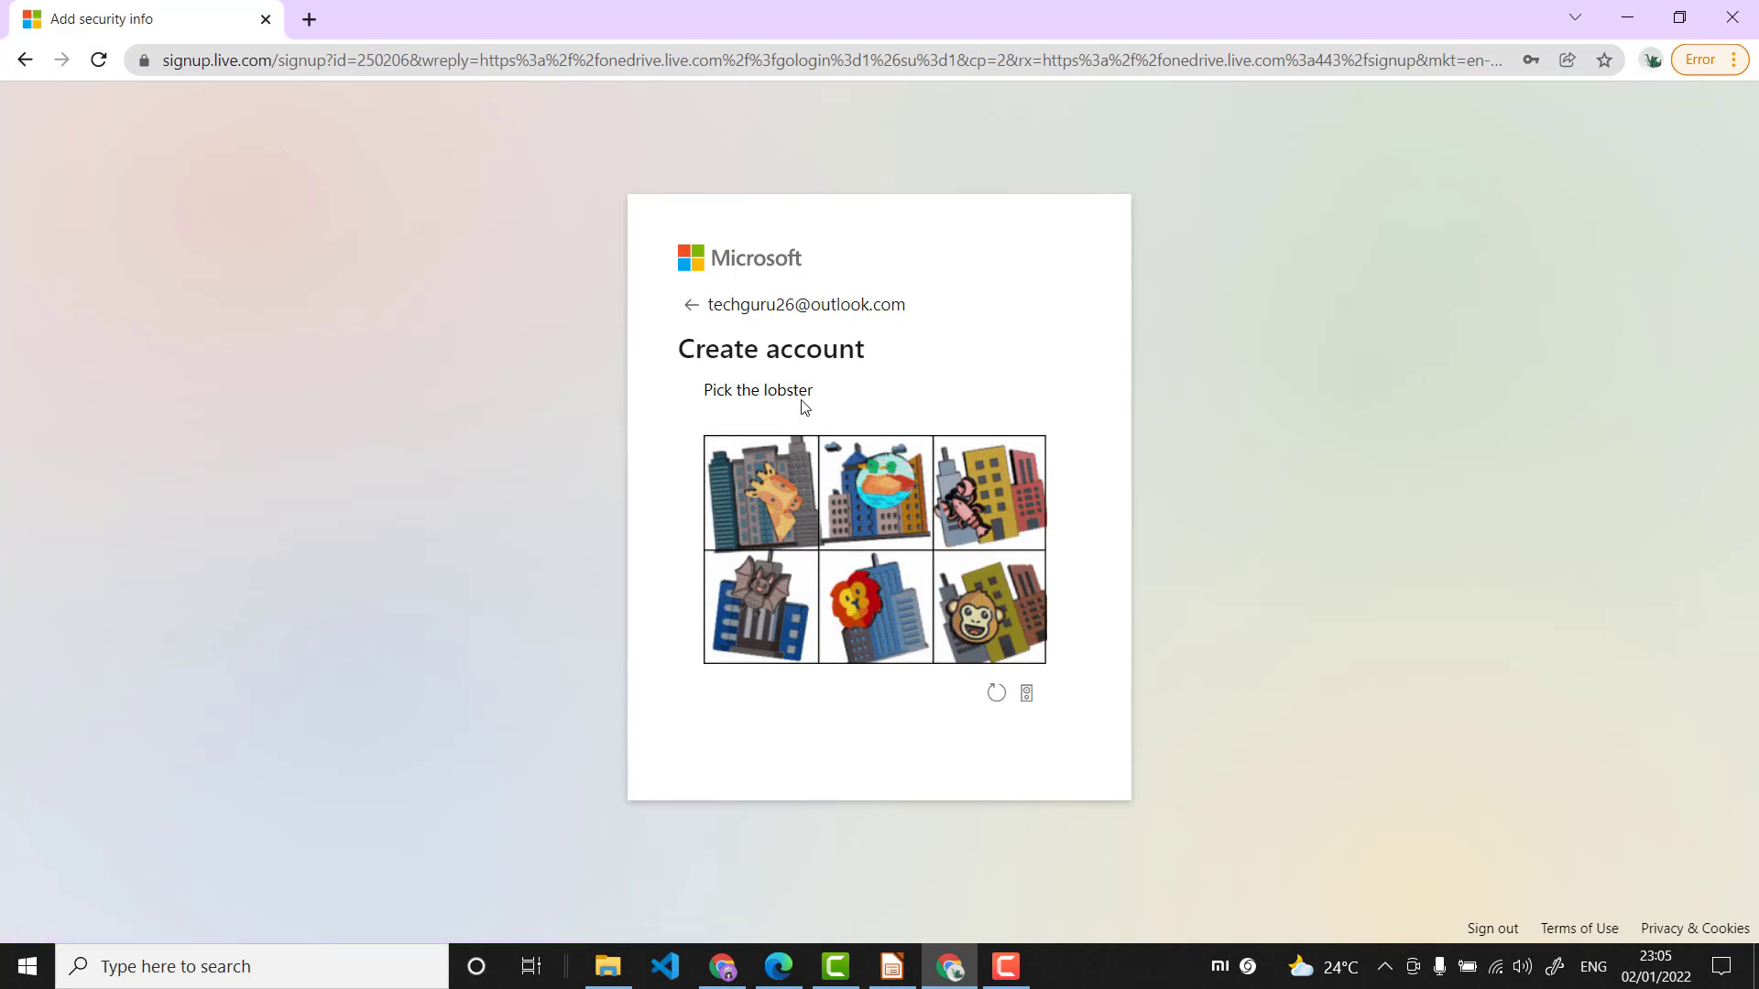
{"action": "left_click", "coordinate": [1003, 506]}
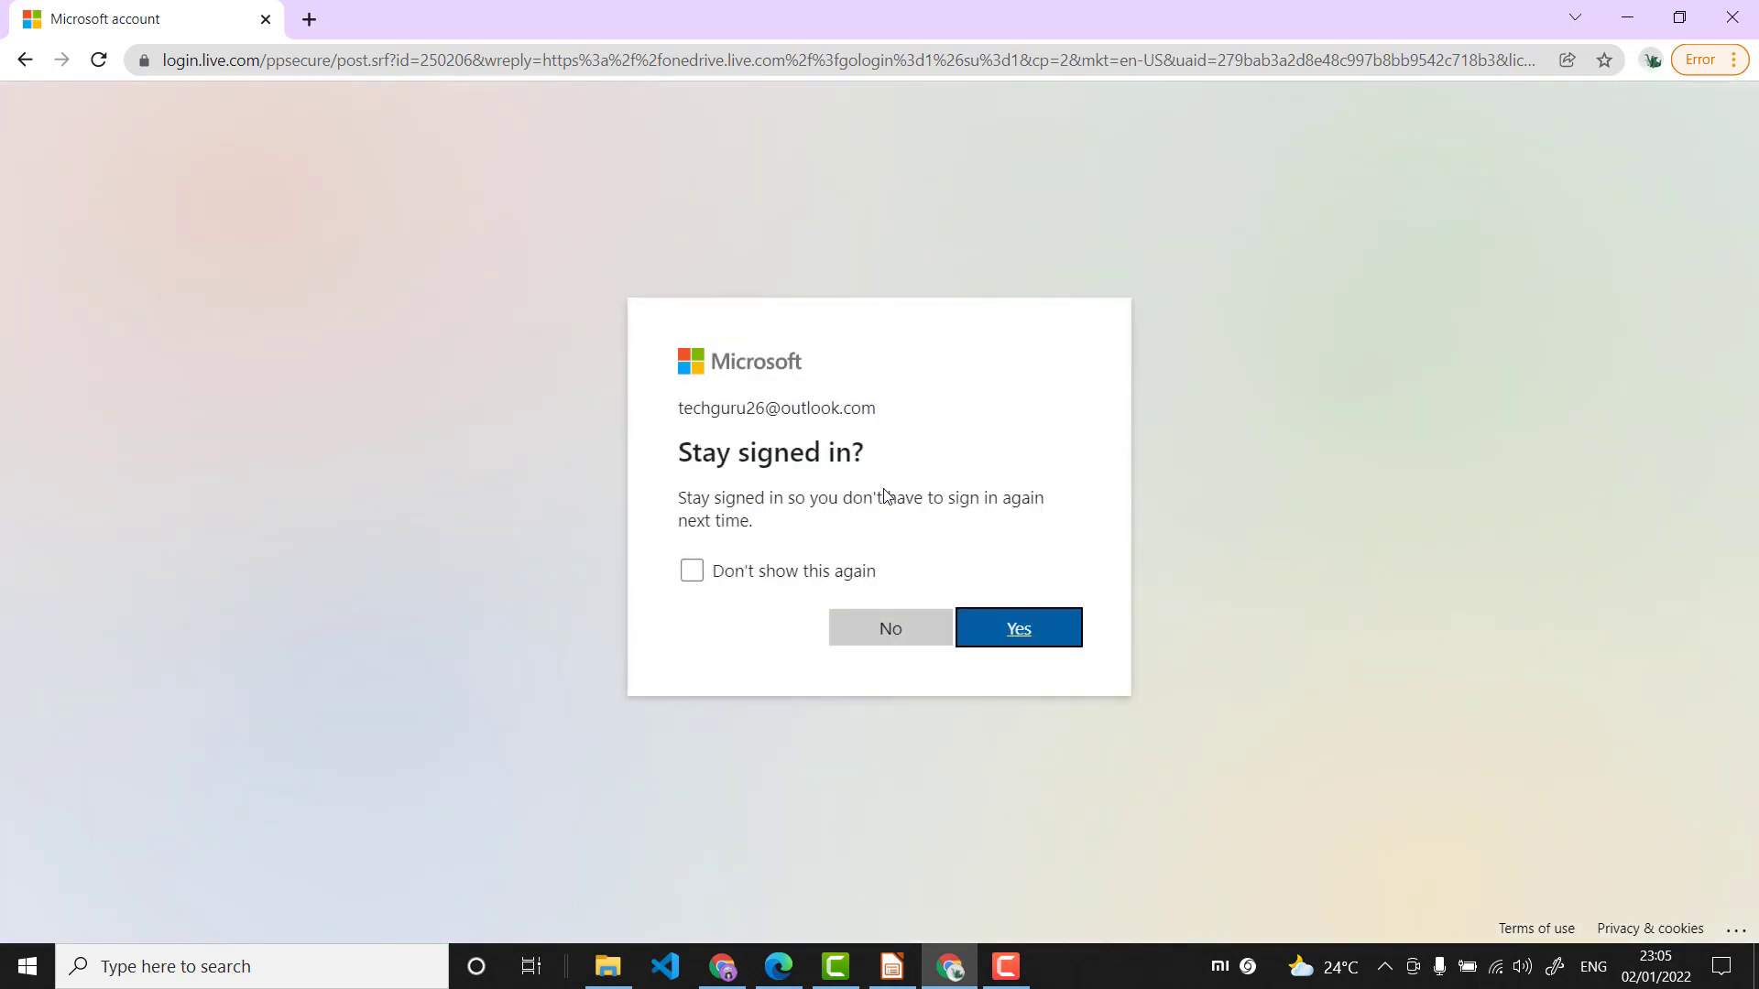
Tick 'Don't show this again' and choose Yes to stay signed in.
{"action": "left_click", "coordinate": [793, 578]}
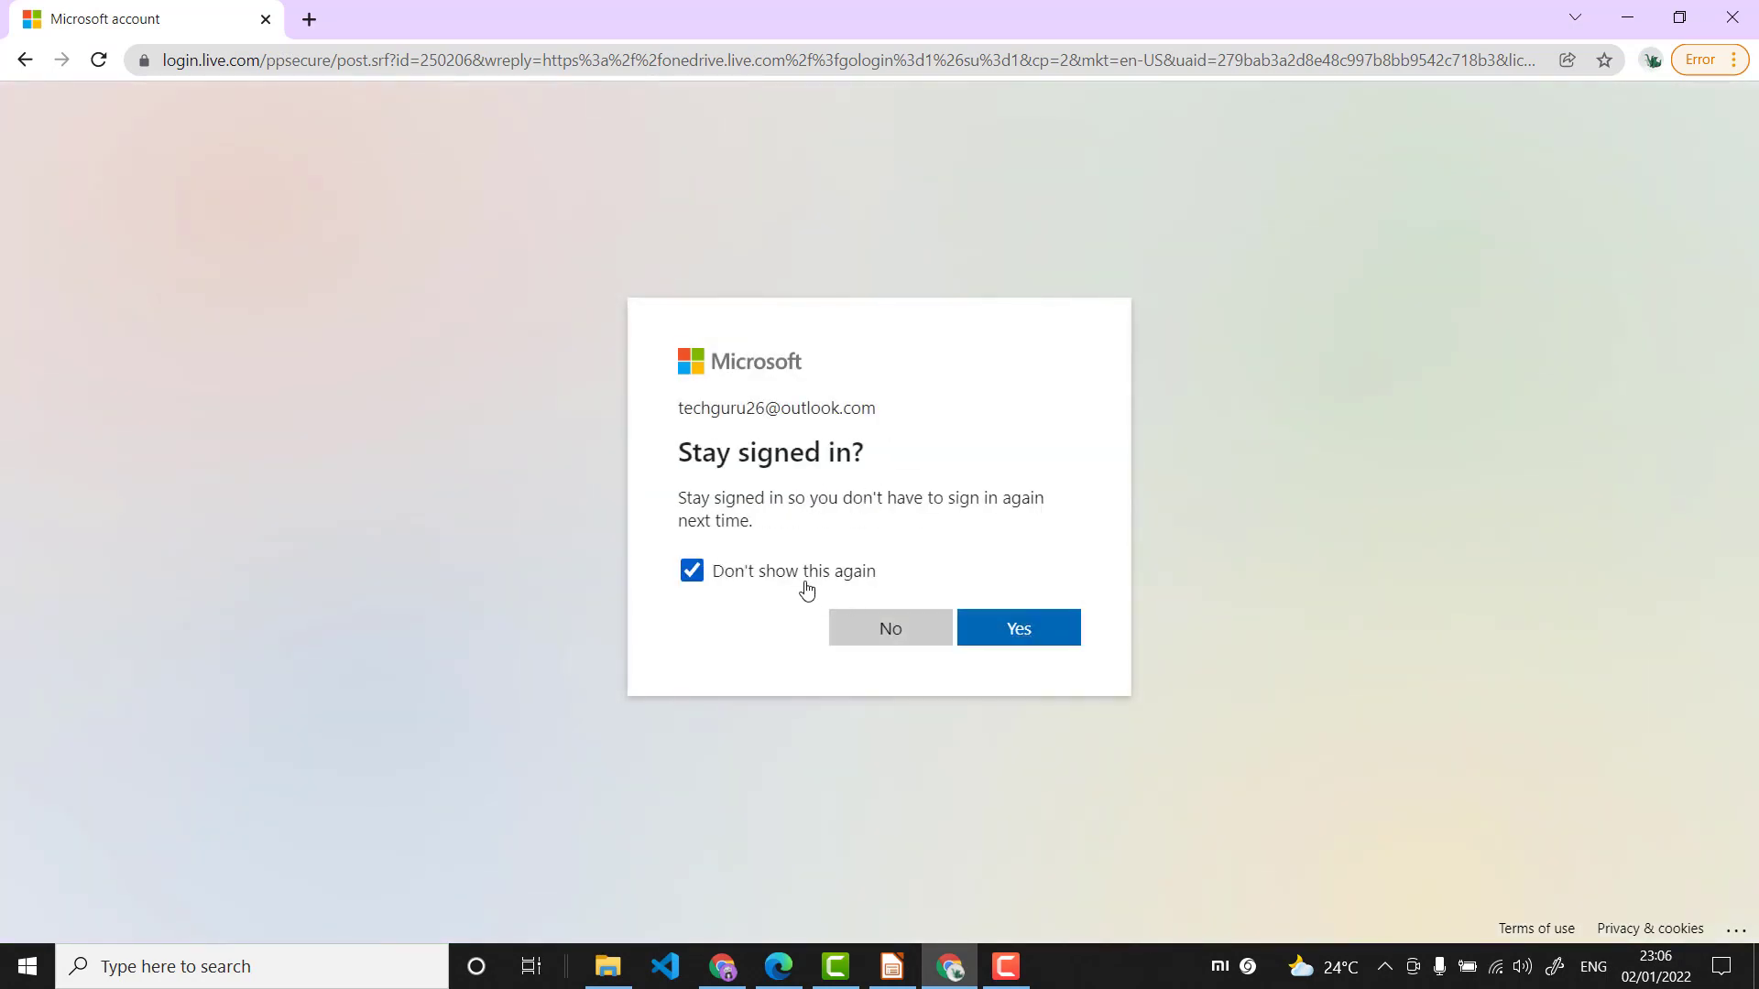
{"action": "left_click", "coordinate": [1017, 626]}
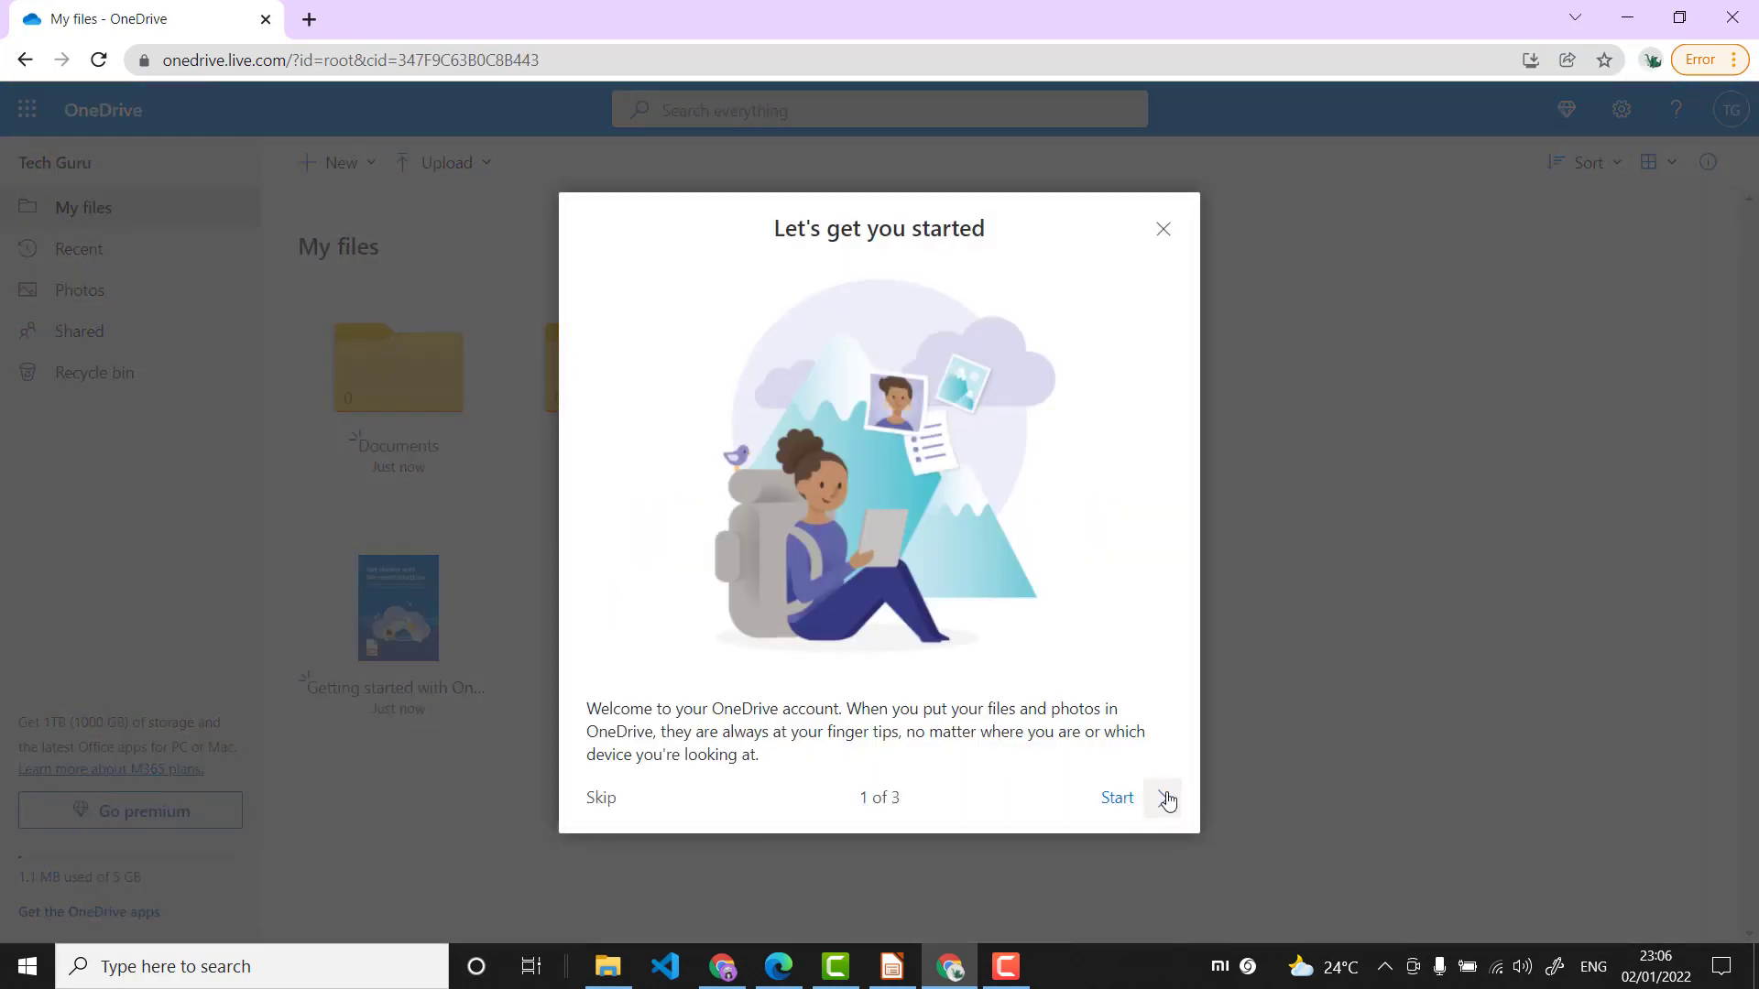
Advance through the three 'Let's get you started' pages and finish with 'Let's get started'.
{"action": "left_click", "coordinate": [1165, 800]}
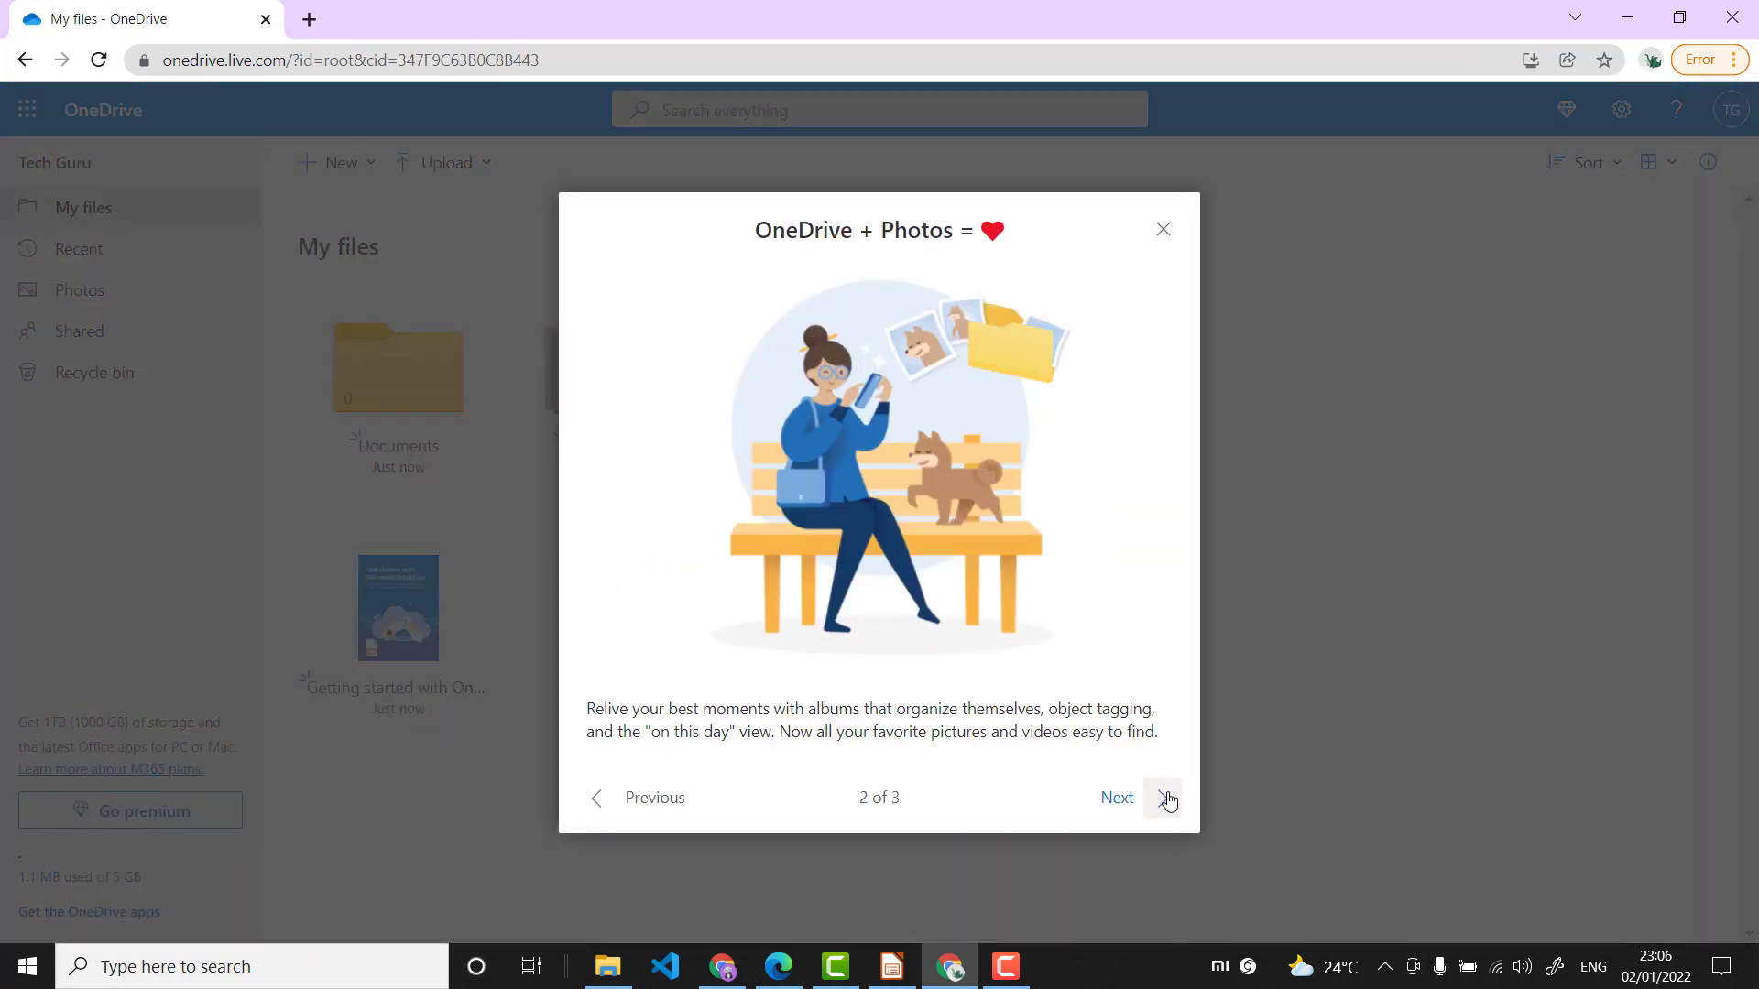
{"action": "left_click", "coordinate": [1167, 800]}
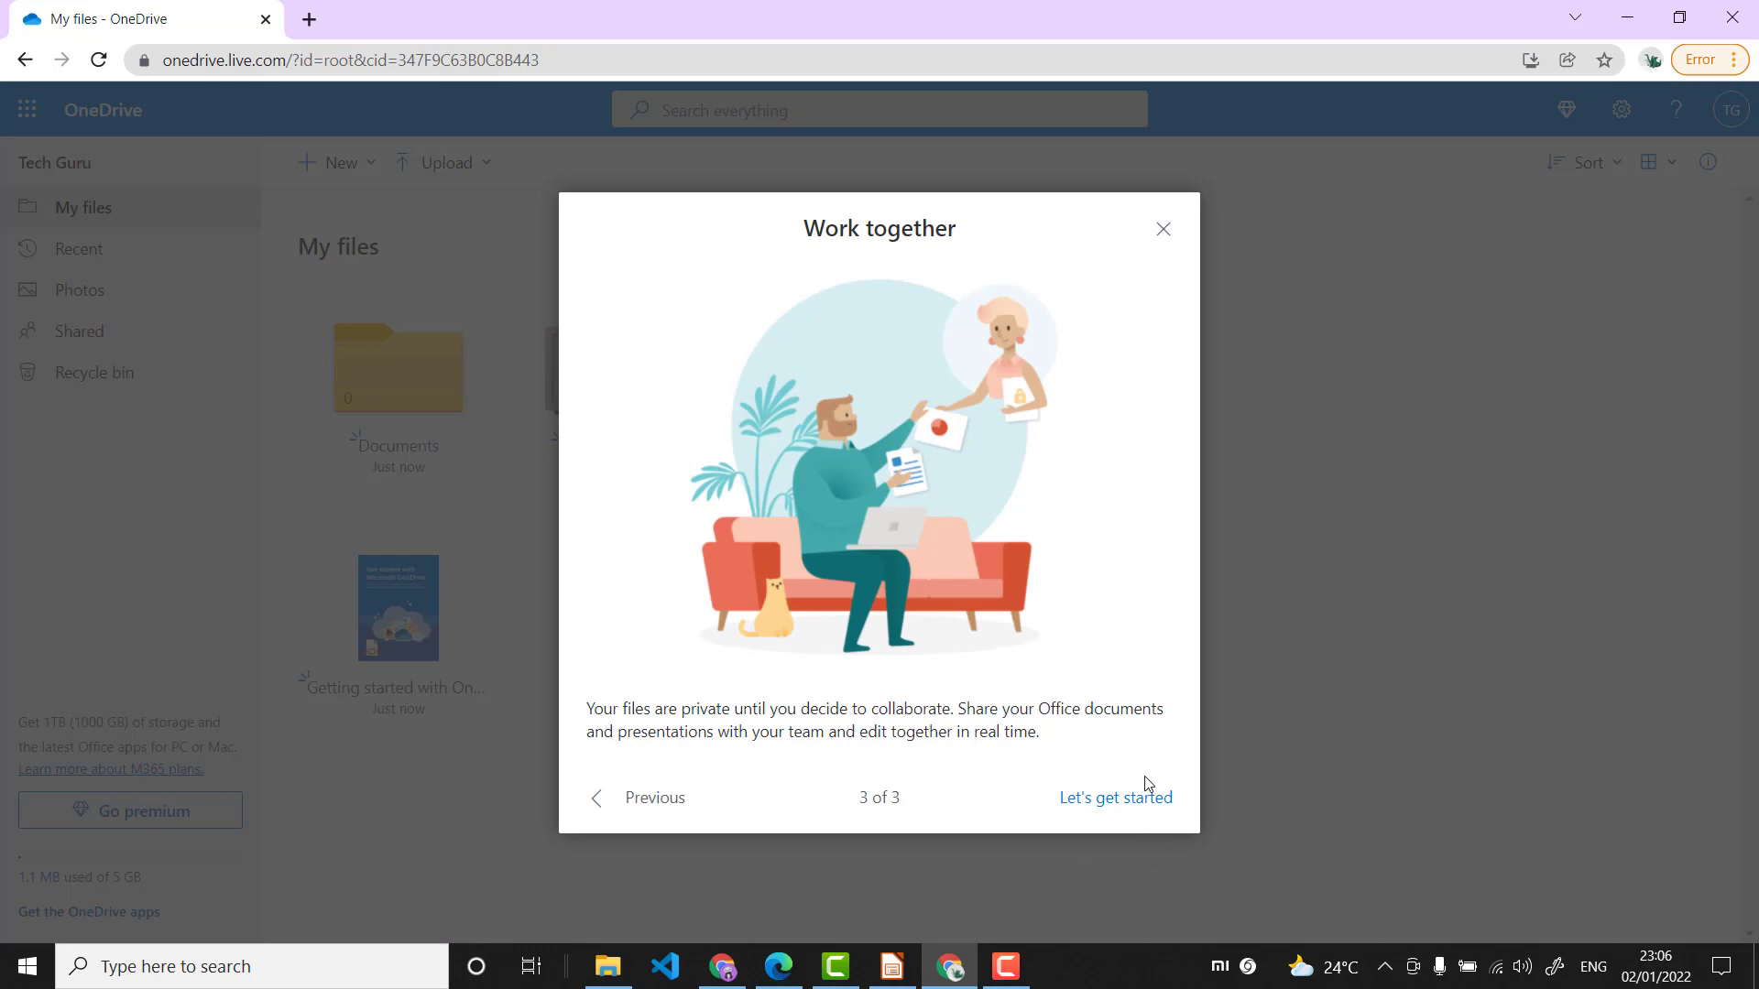
{"action": "left_click", "coordinate": [1146, 799]}
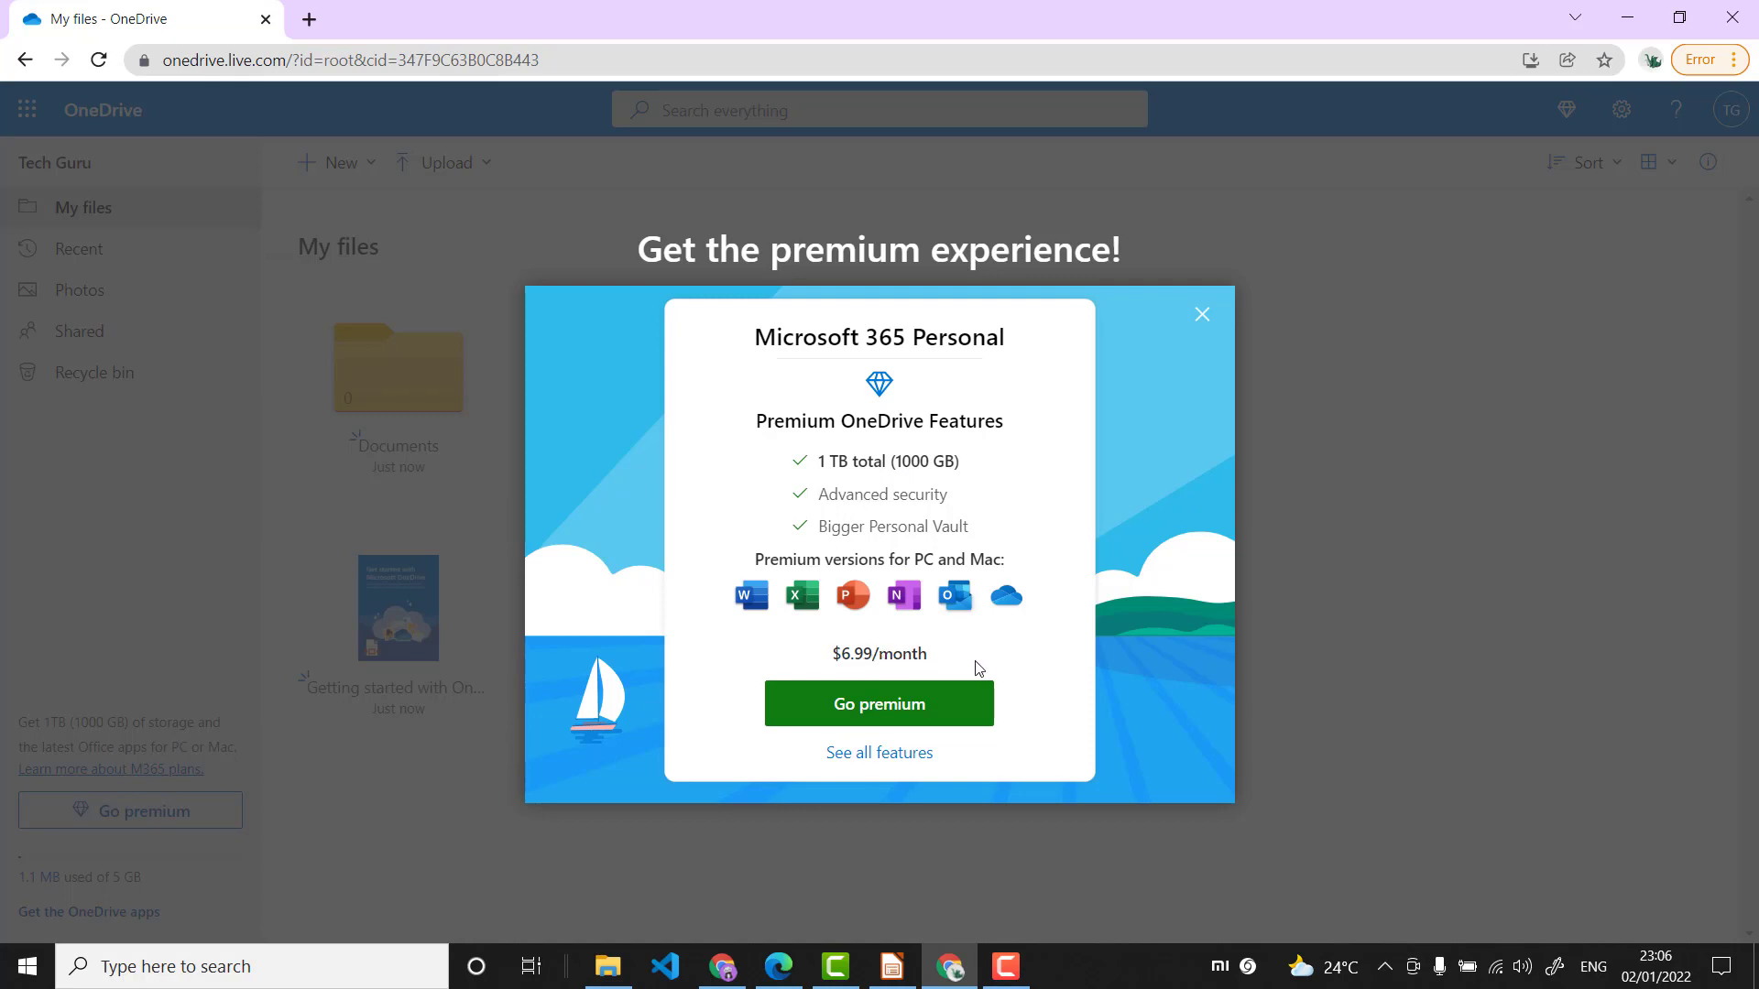
Close the 'Get the premium experience!' offer and open the New item list in My files.
{"action": "left_click", "coordinate": [1202, 315]}
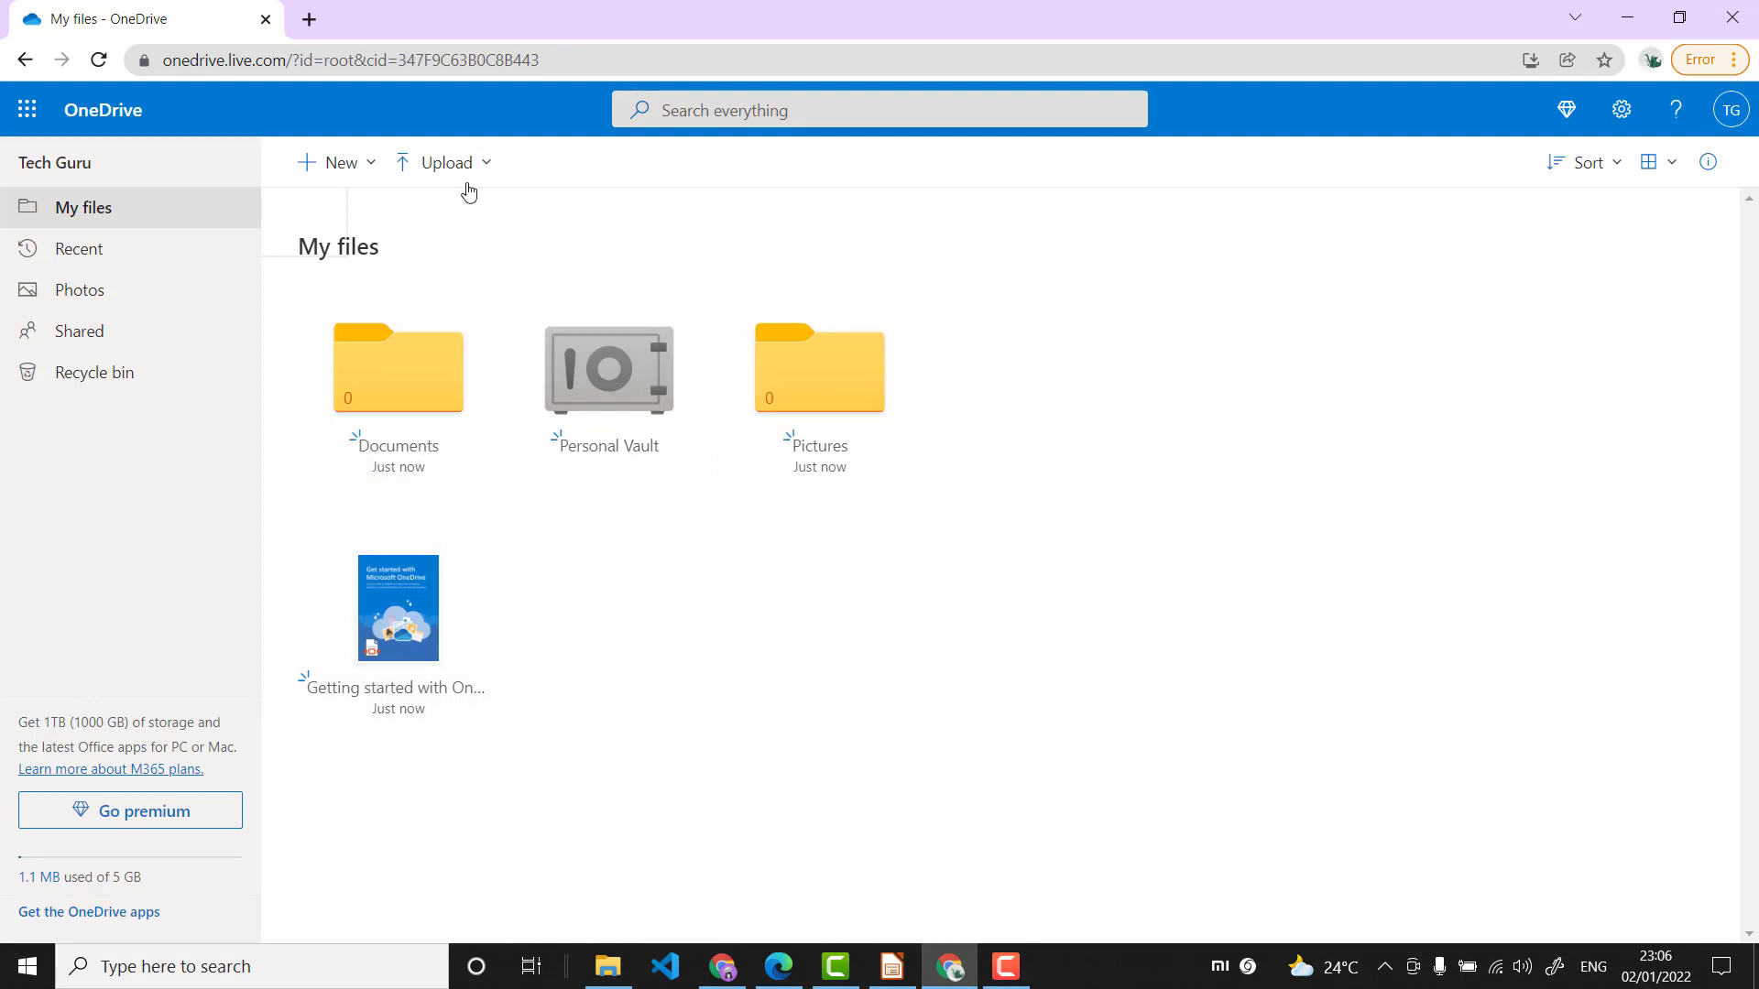
{"action": "left_click", "coordinate": [378, 177]}
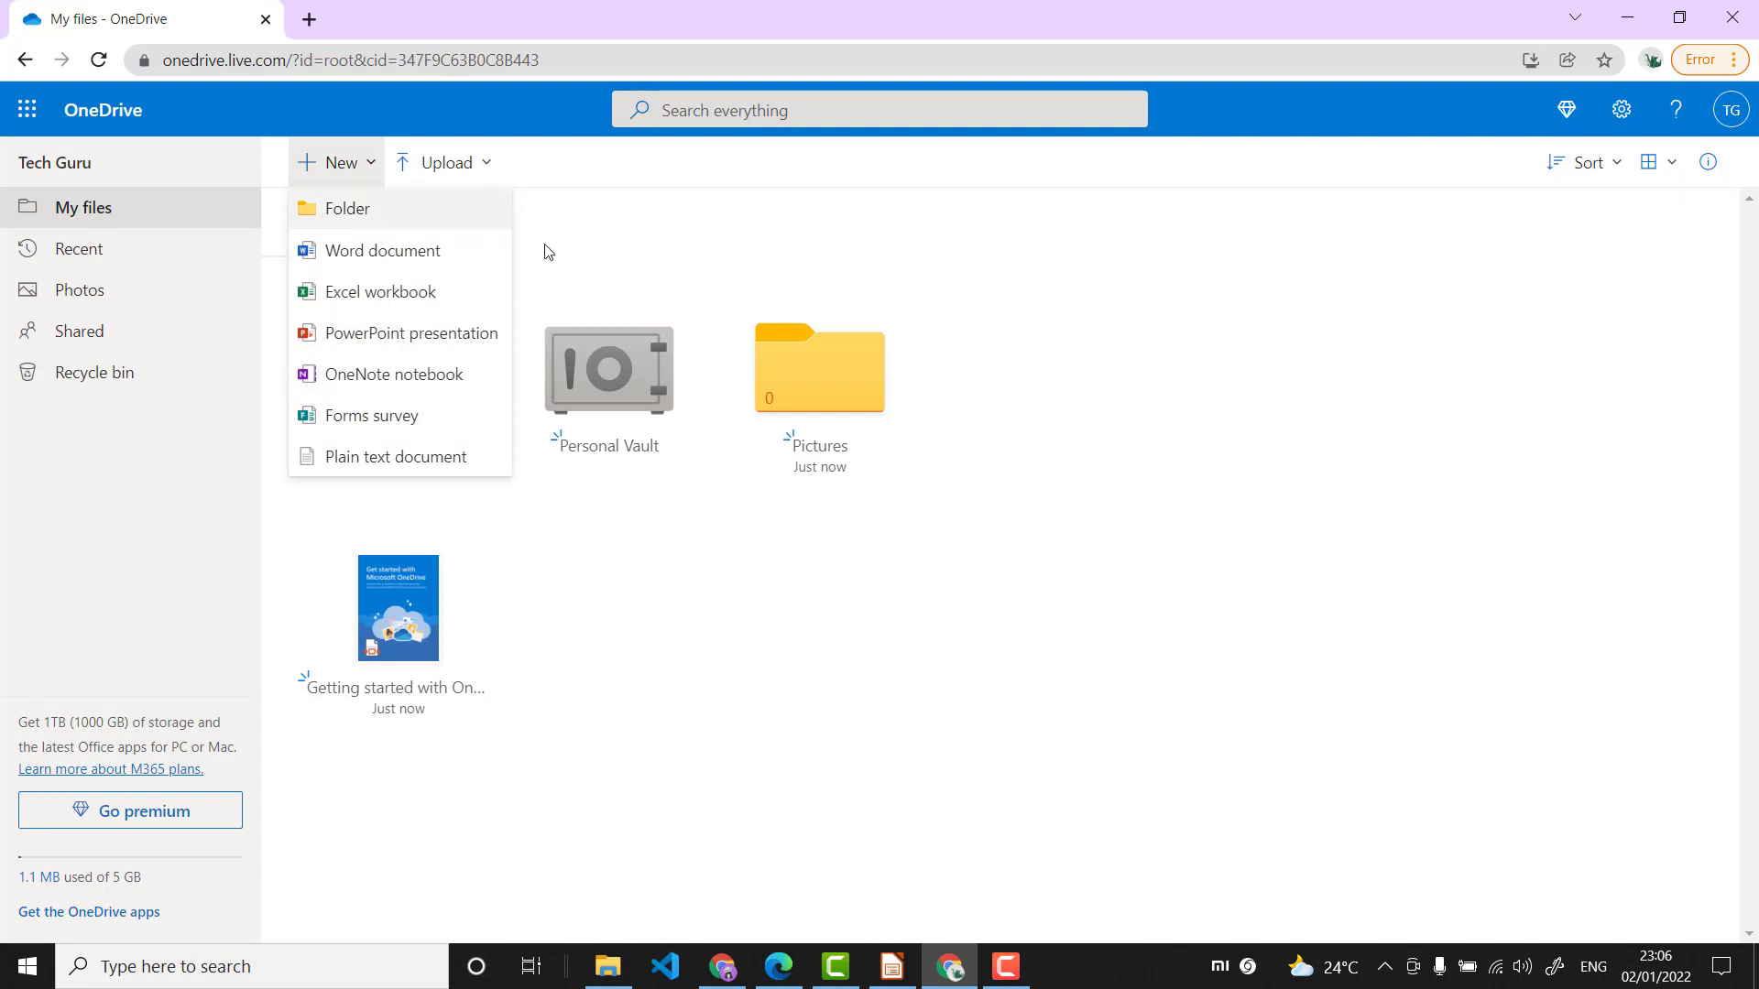
Close the New item list and open the Microsoft 365 app launcher.
{"action": "left_click", "coordinate": [513, 224]}
{"action": "left_click", "coordinate": [379, 177]}
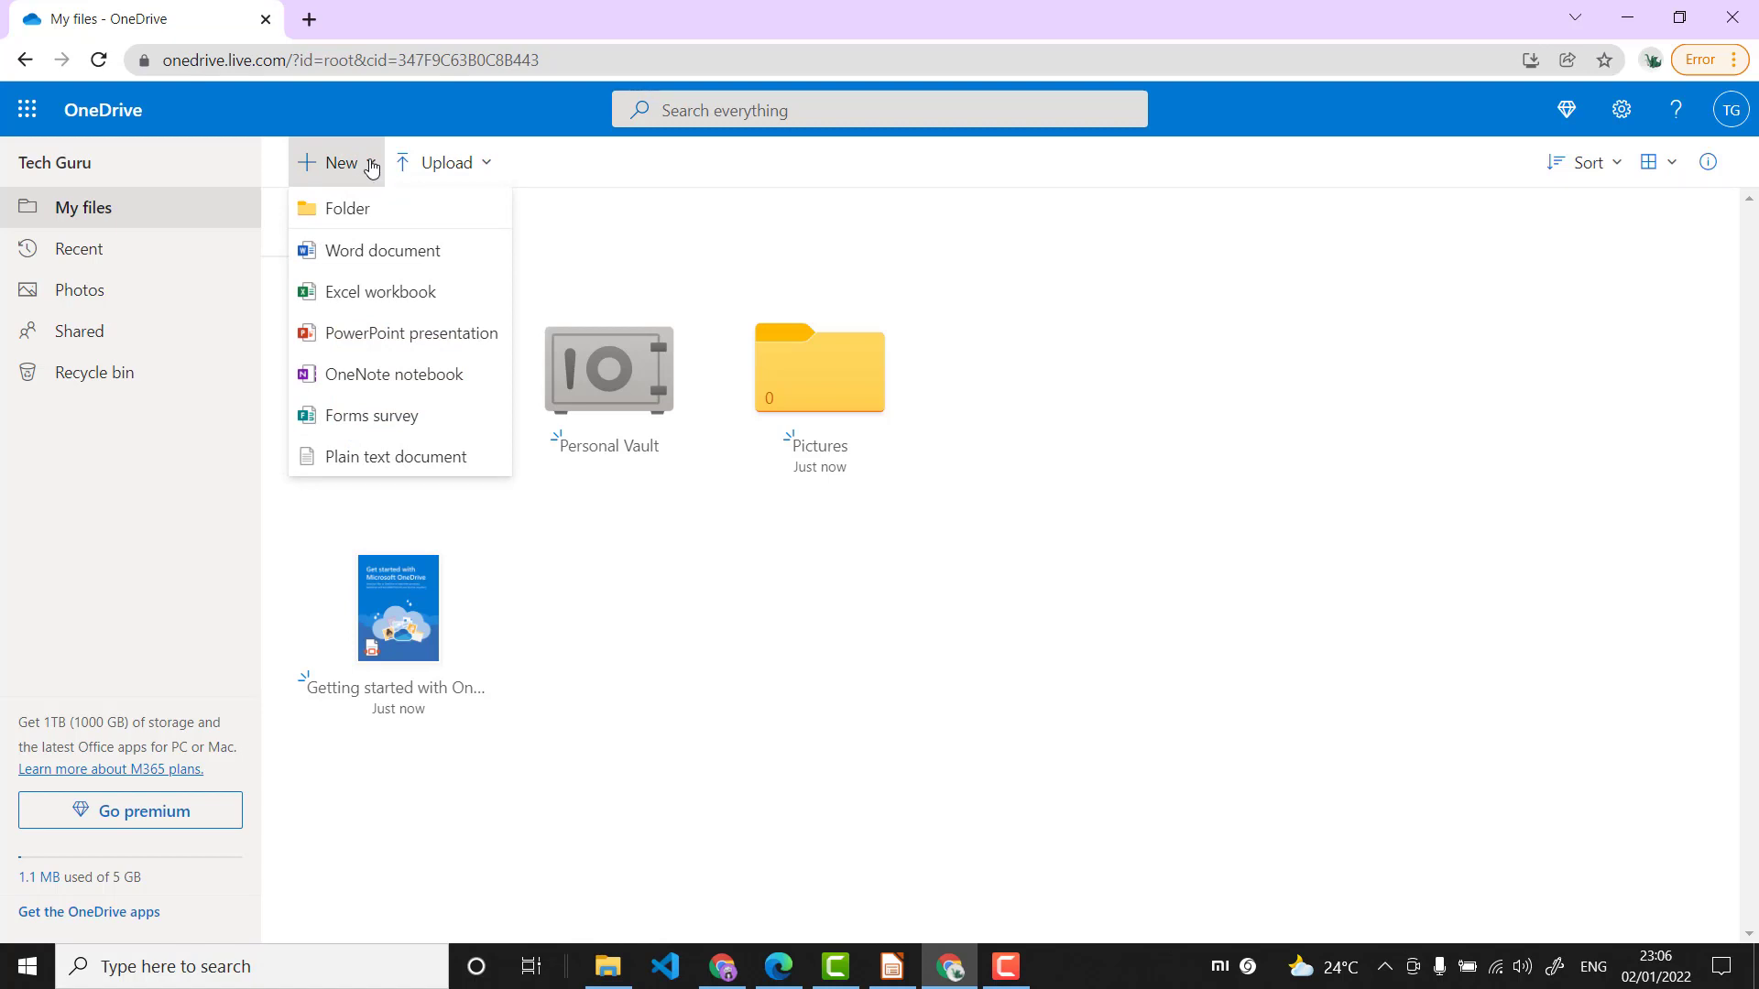
{"action": "left_click", "coordinate": [371, 168]}
{"action": "left_click", "coordinate": [368, 165]}
{"action": "left_click", "coordinate": [23, 110]}
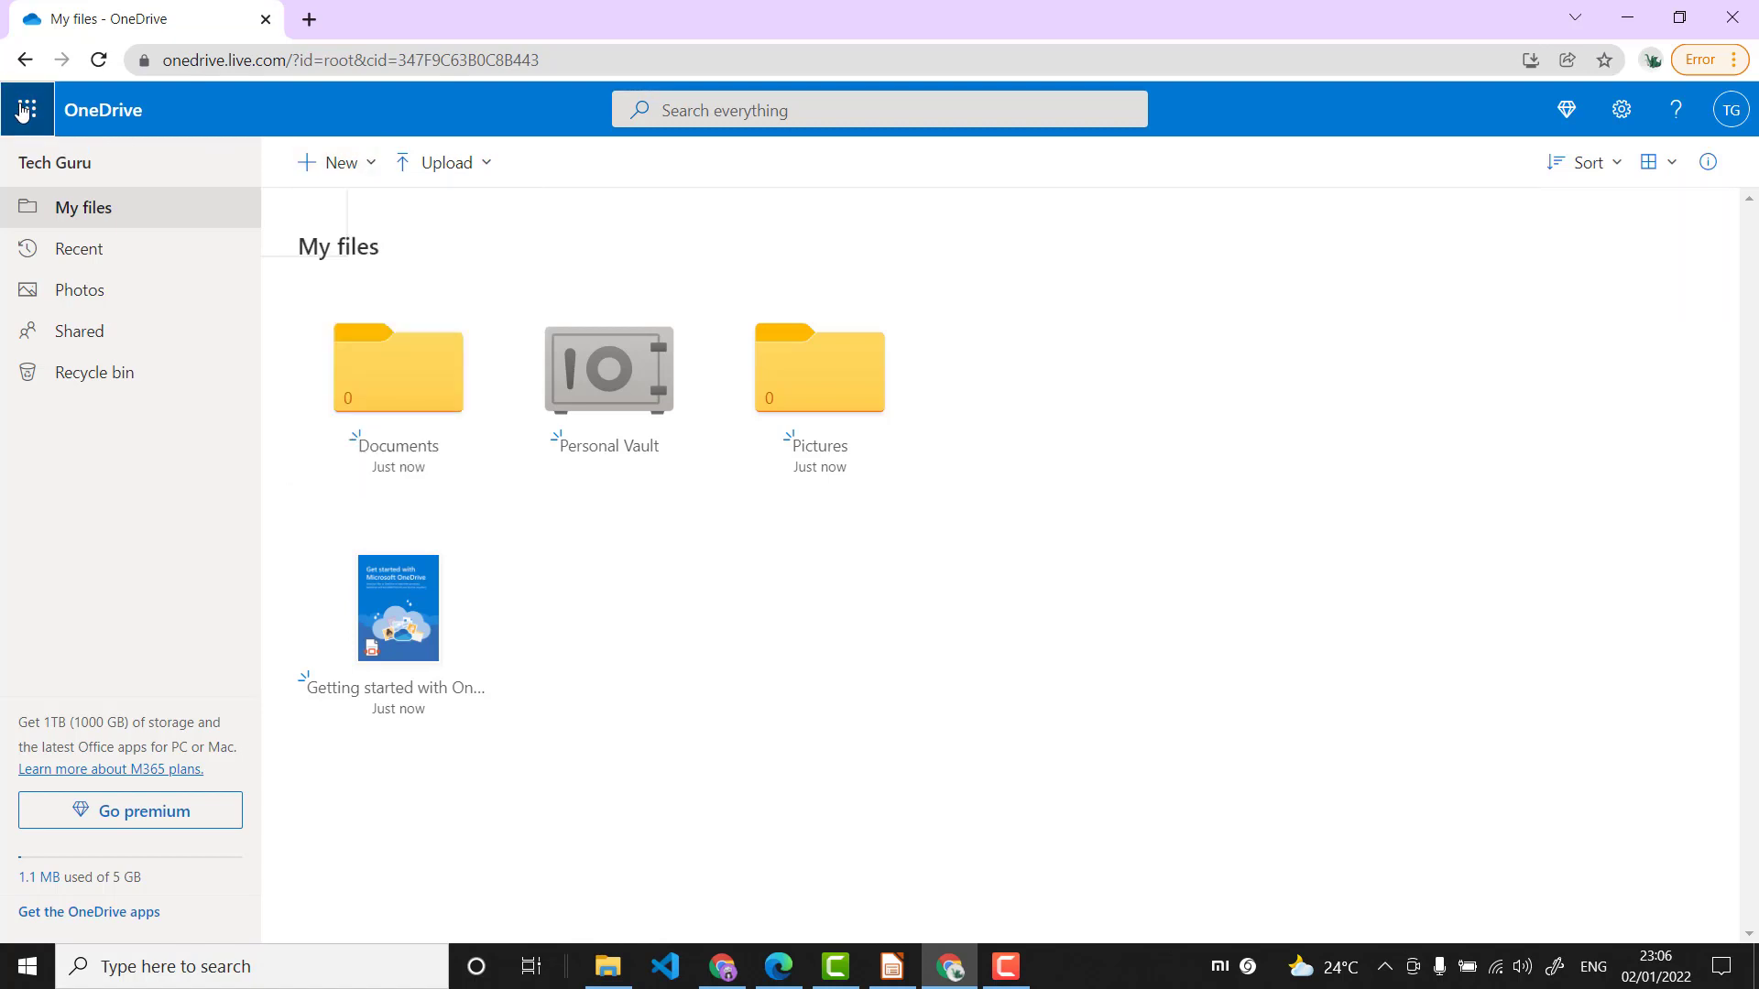
{"action": "left_click", "coordinate": [23, 110]}
{"action": "left_click", "coordinate": [26, 110]}
{"action": "left_click", "coordinate": [28, 111]}
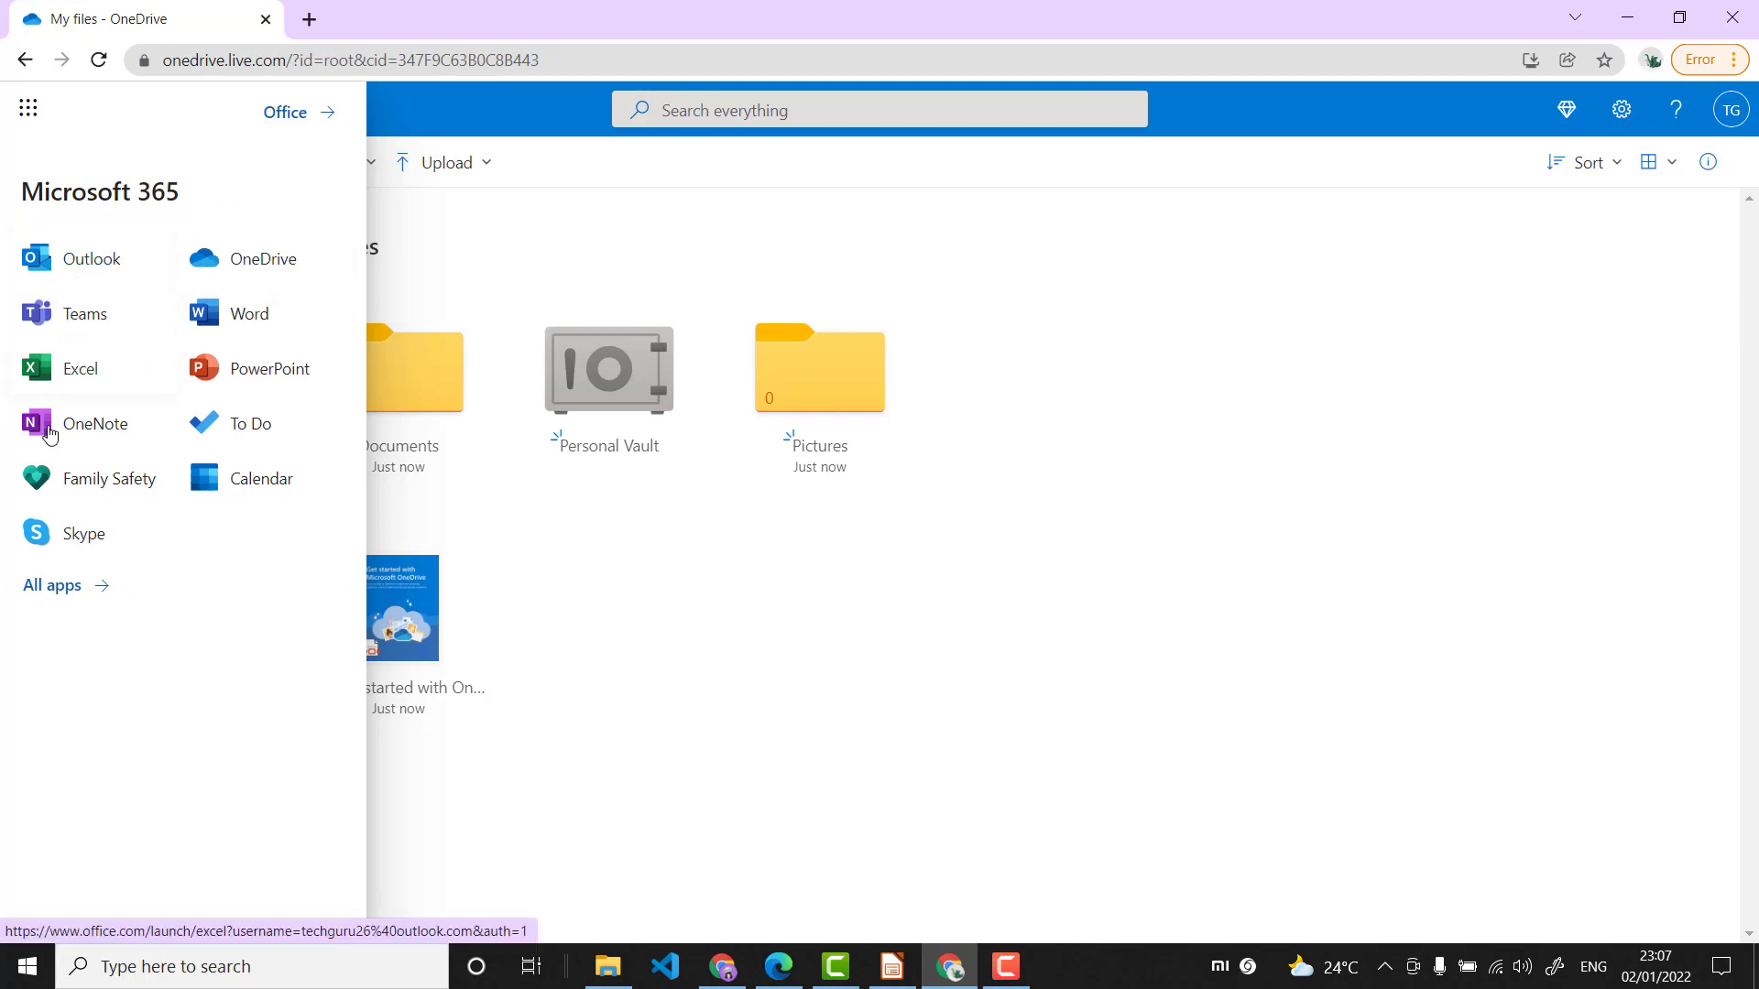
Reopen the Microsoft 365 app launcher and launch Excel for the web in a new tab.
{"action": "left_click", "coordinate": [1363, 263]}
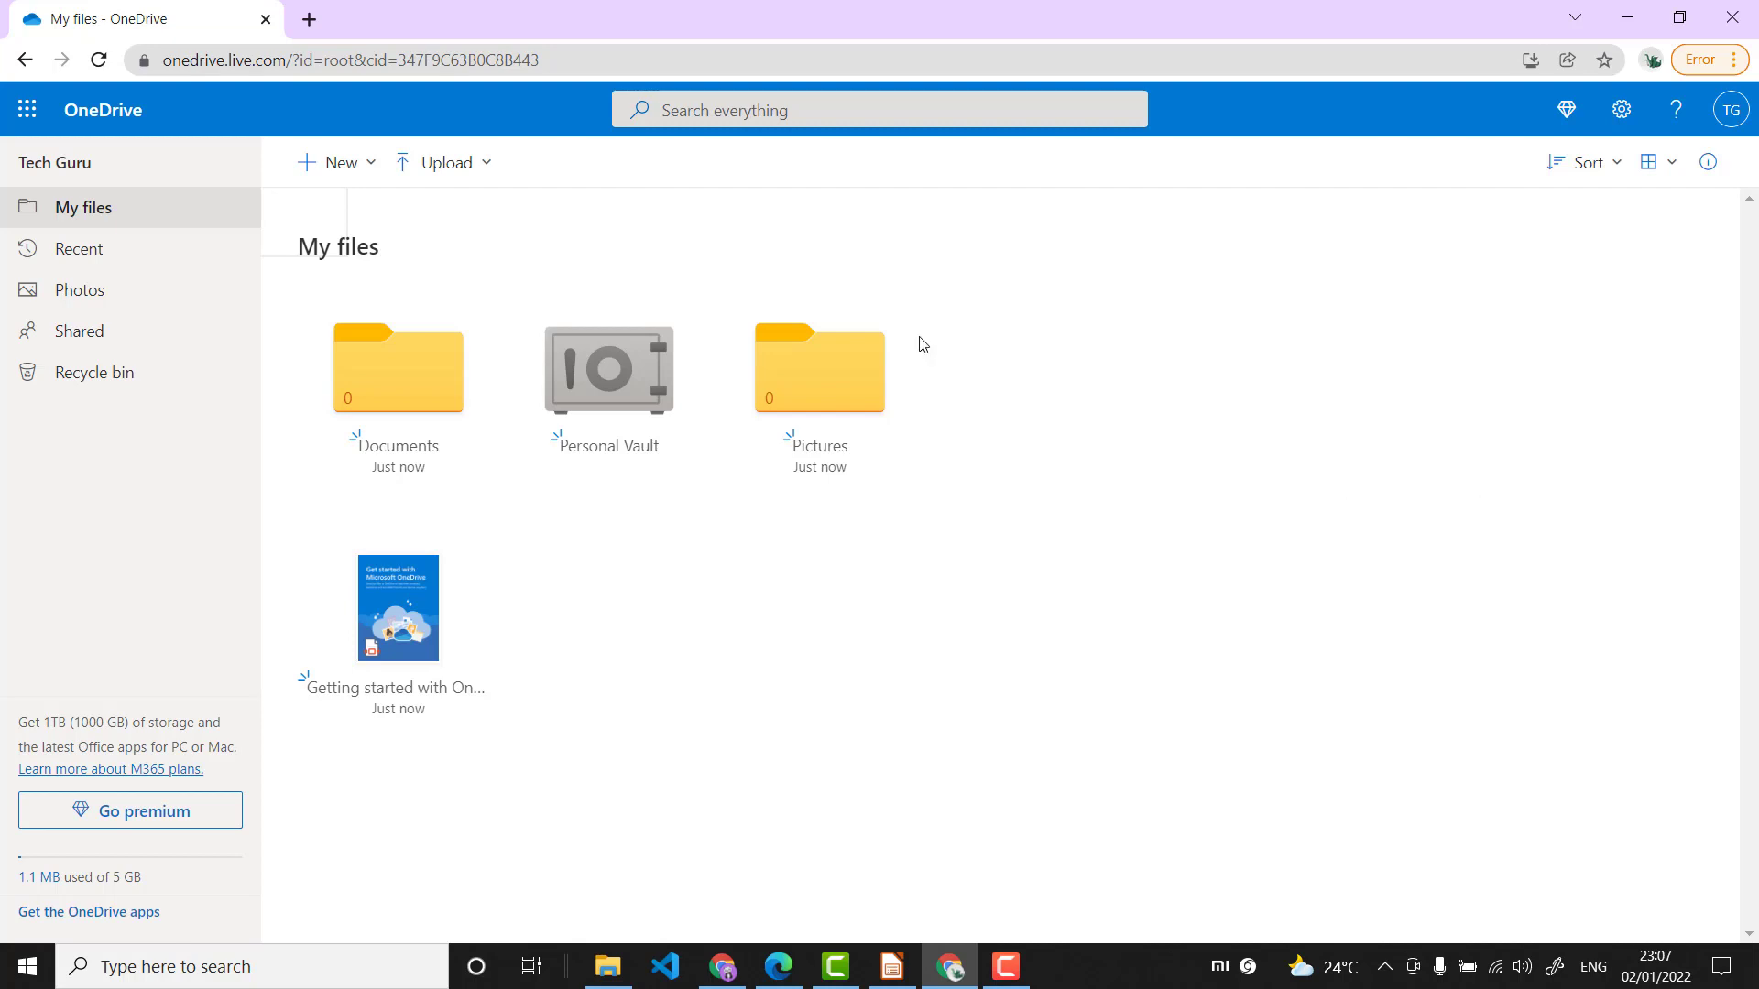
{"action": "left_click", "coordinate": [27, 109]}
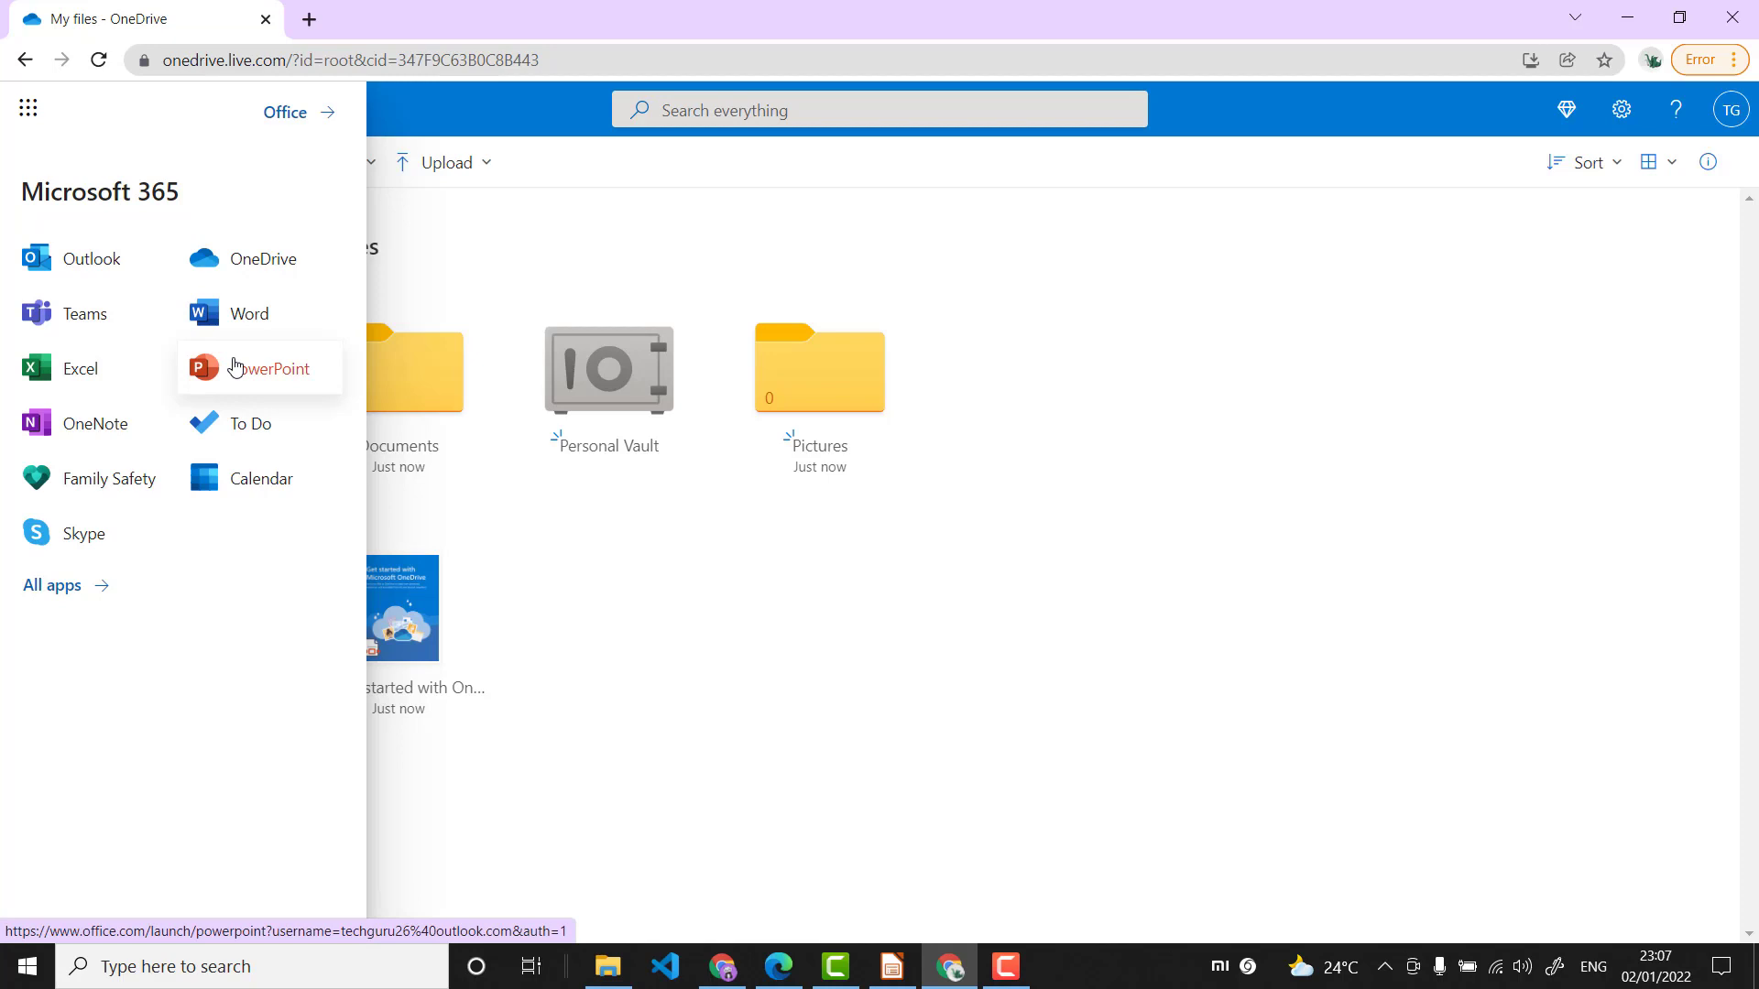
{"action": "left_click", "coordinate": [104, 367]}
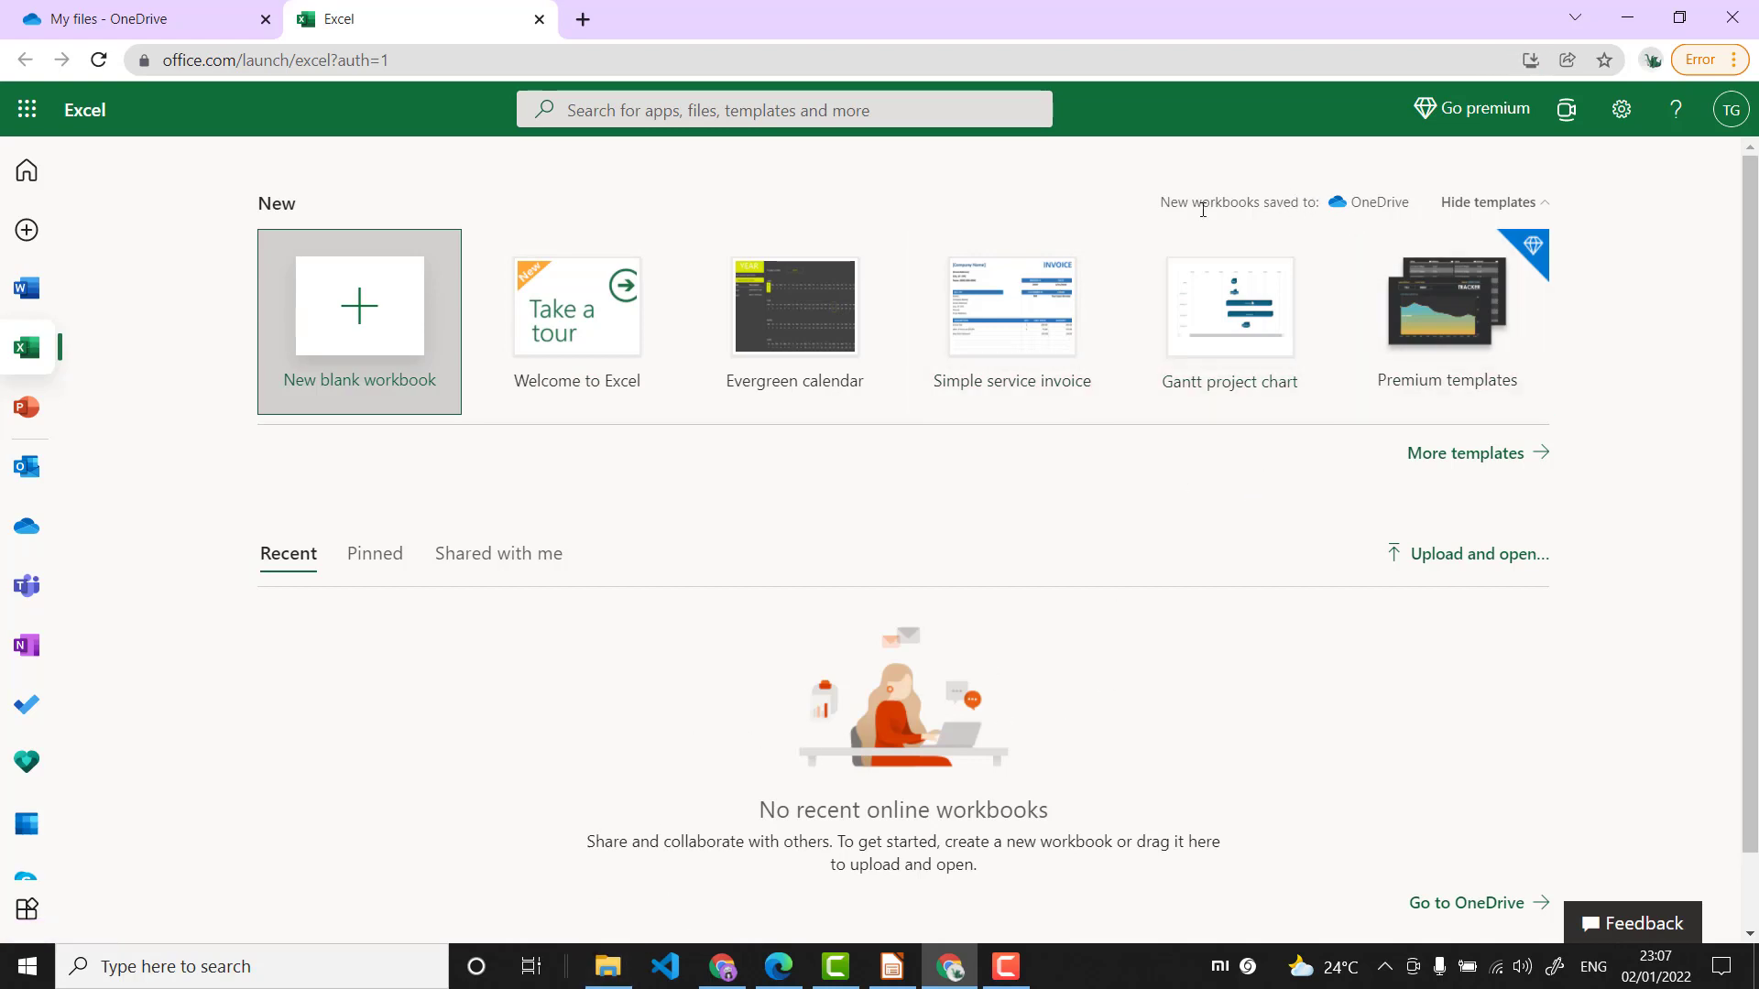
Check where new workbooks save, then create a new blank workbook, Book.xlsx.
{"action": "left_click_drag", "start_coordinate": [1167, 209], "coordinate": [1314, 208]}
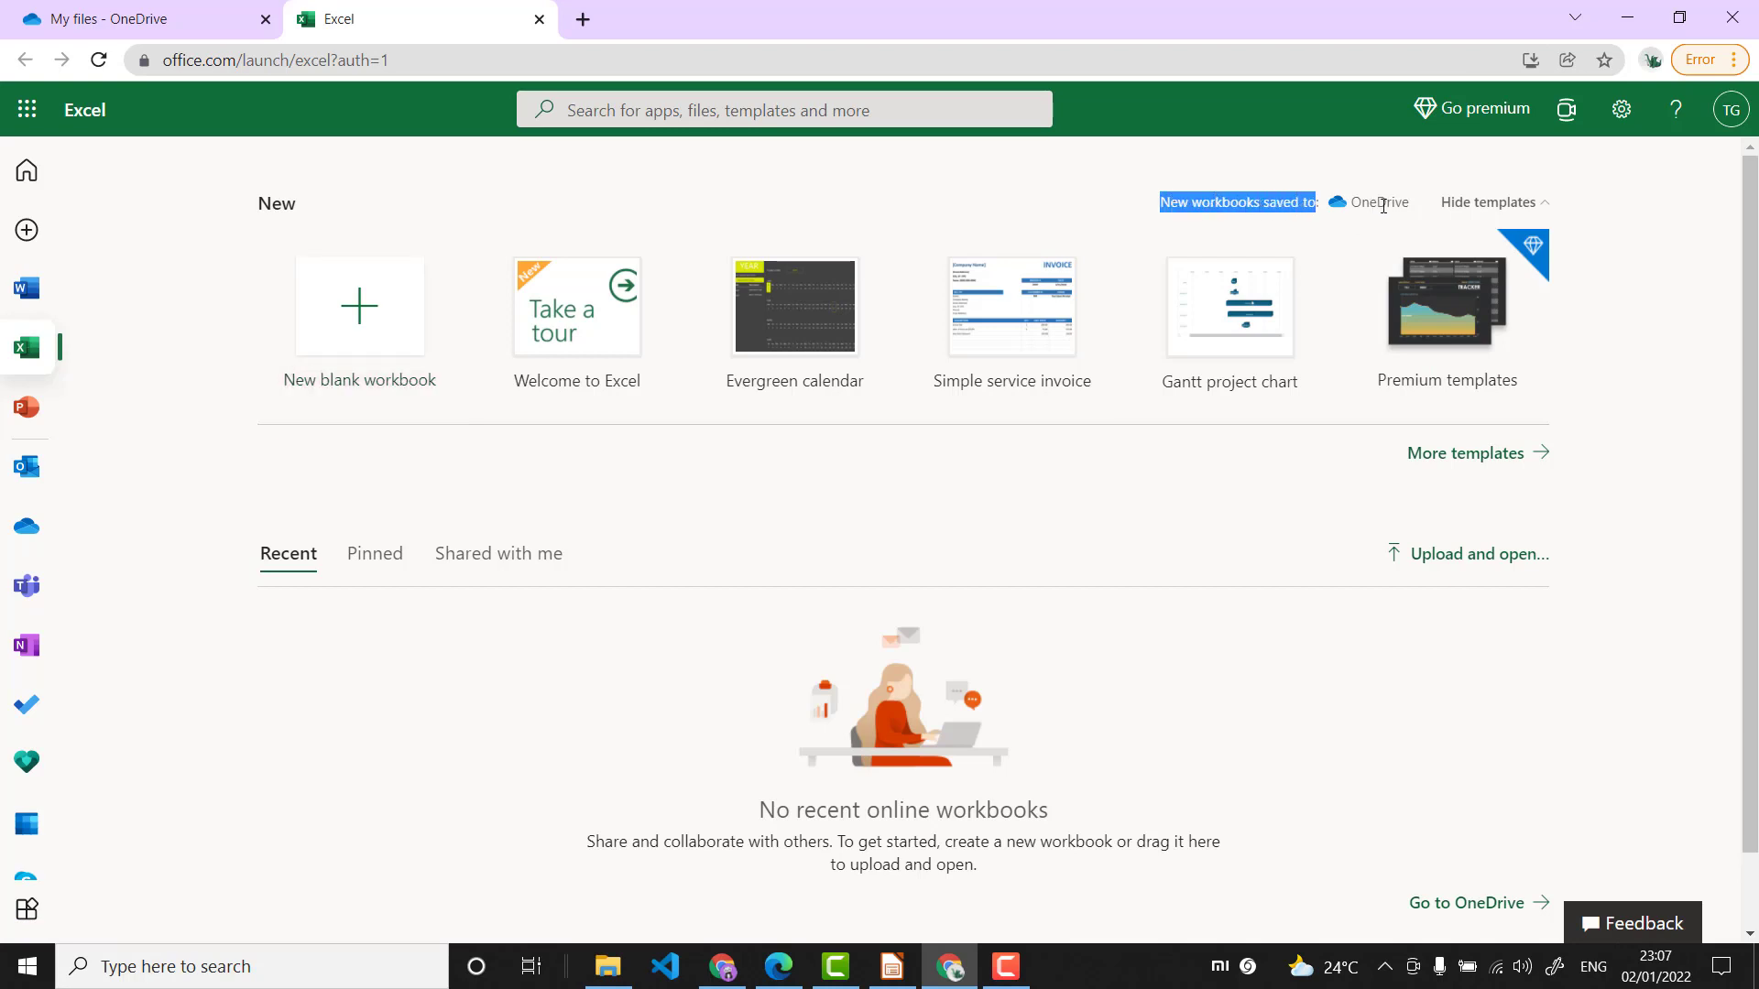
{"action": "left_click", "coordinate": [139, 9]}
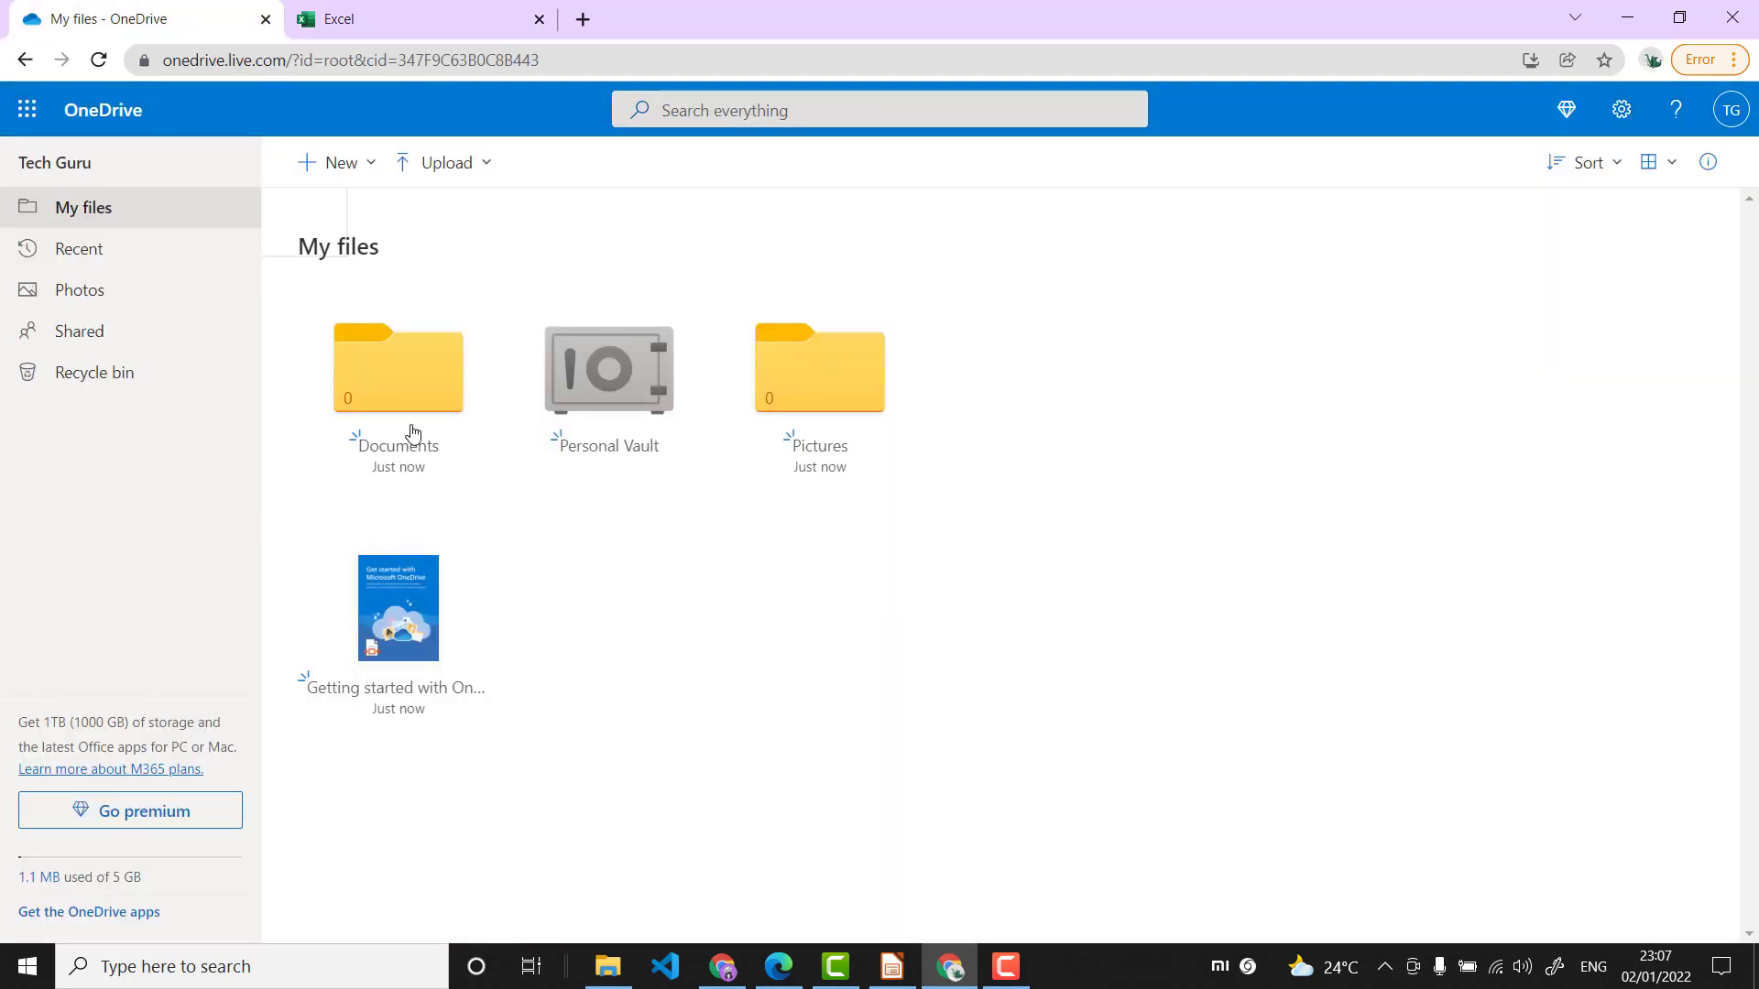
{"action": "left_click", "coordinate": [355, 9]}
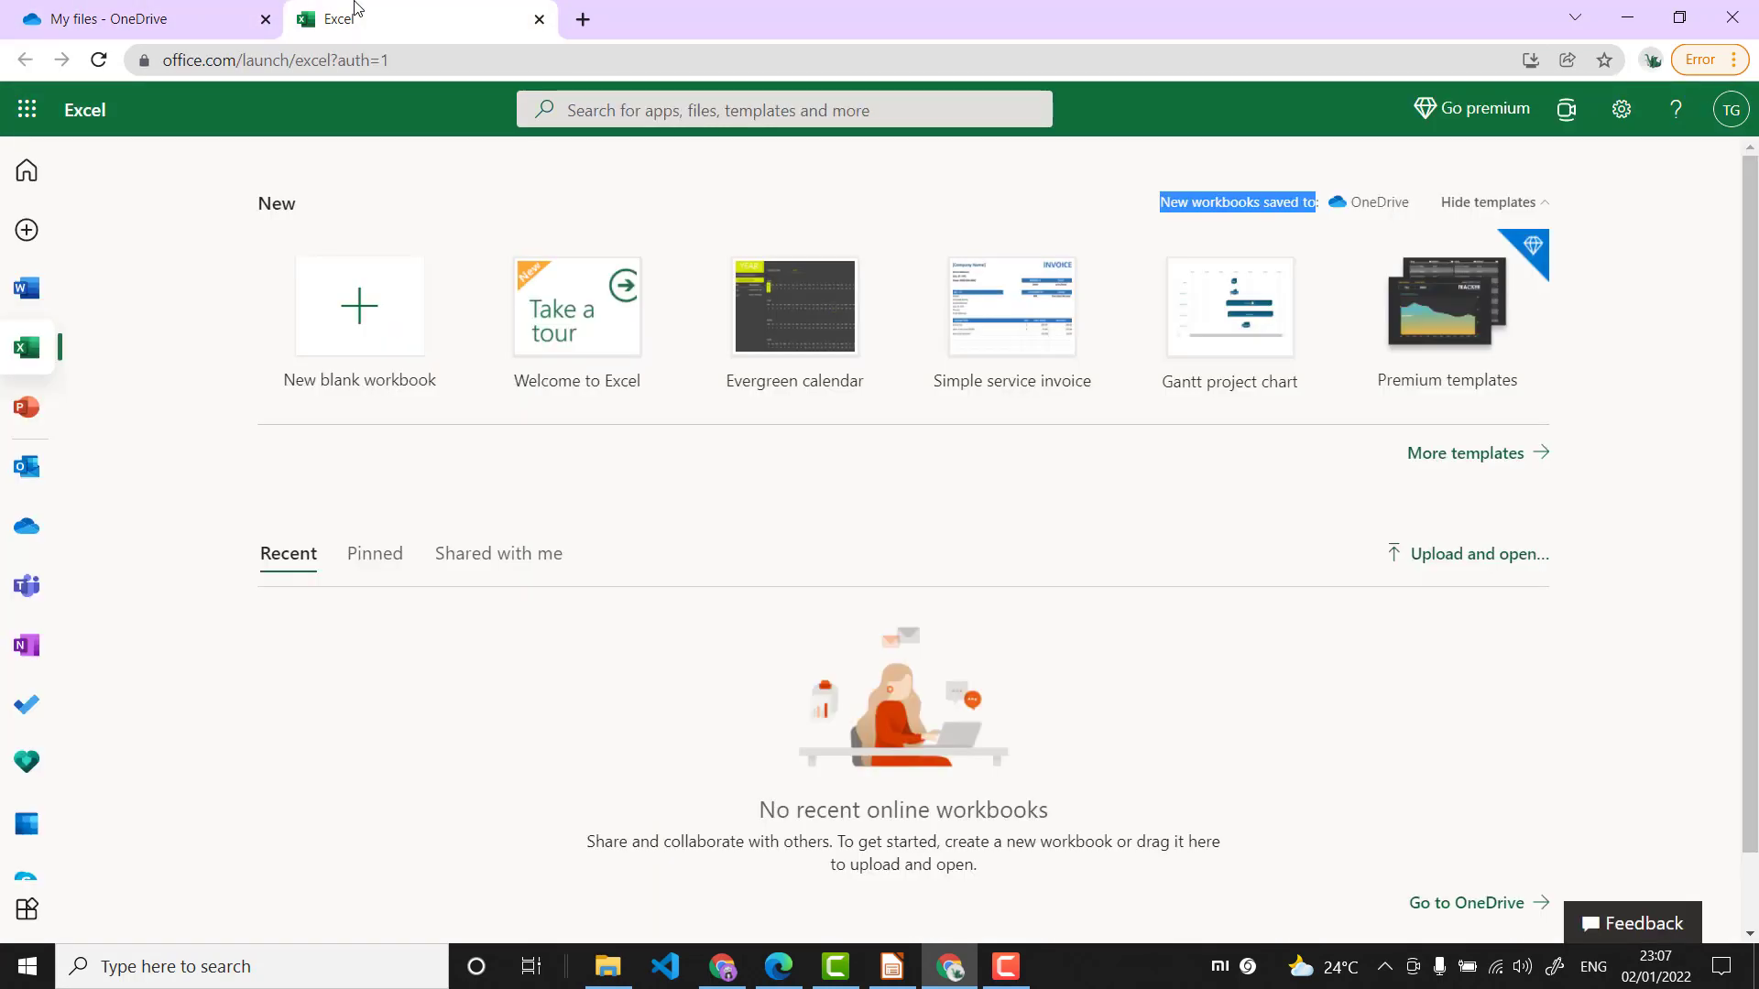
{"action": "left_click", "coordinate": [360, 323]}
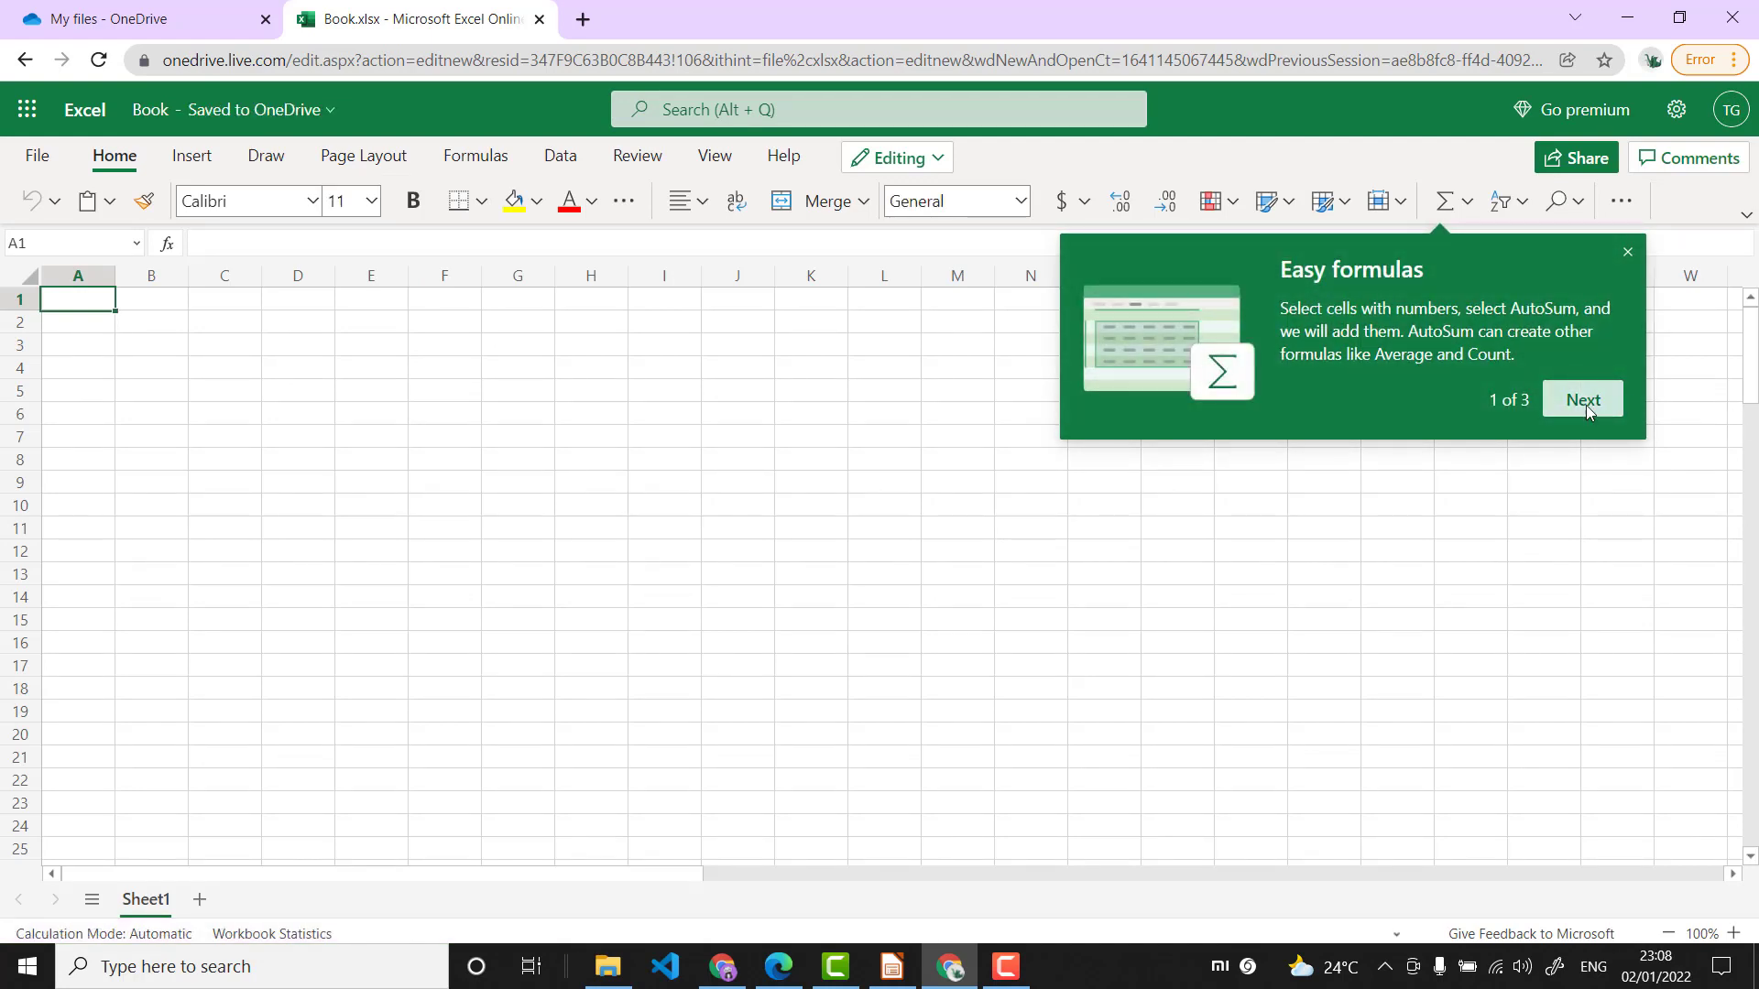
Step through and dismiss the Excel for the web intro tips.
{"action": "left_click", "coordinate": [1583, 397]}
{"action": "left_click", "coordinate": [1682, 349]}
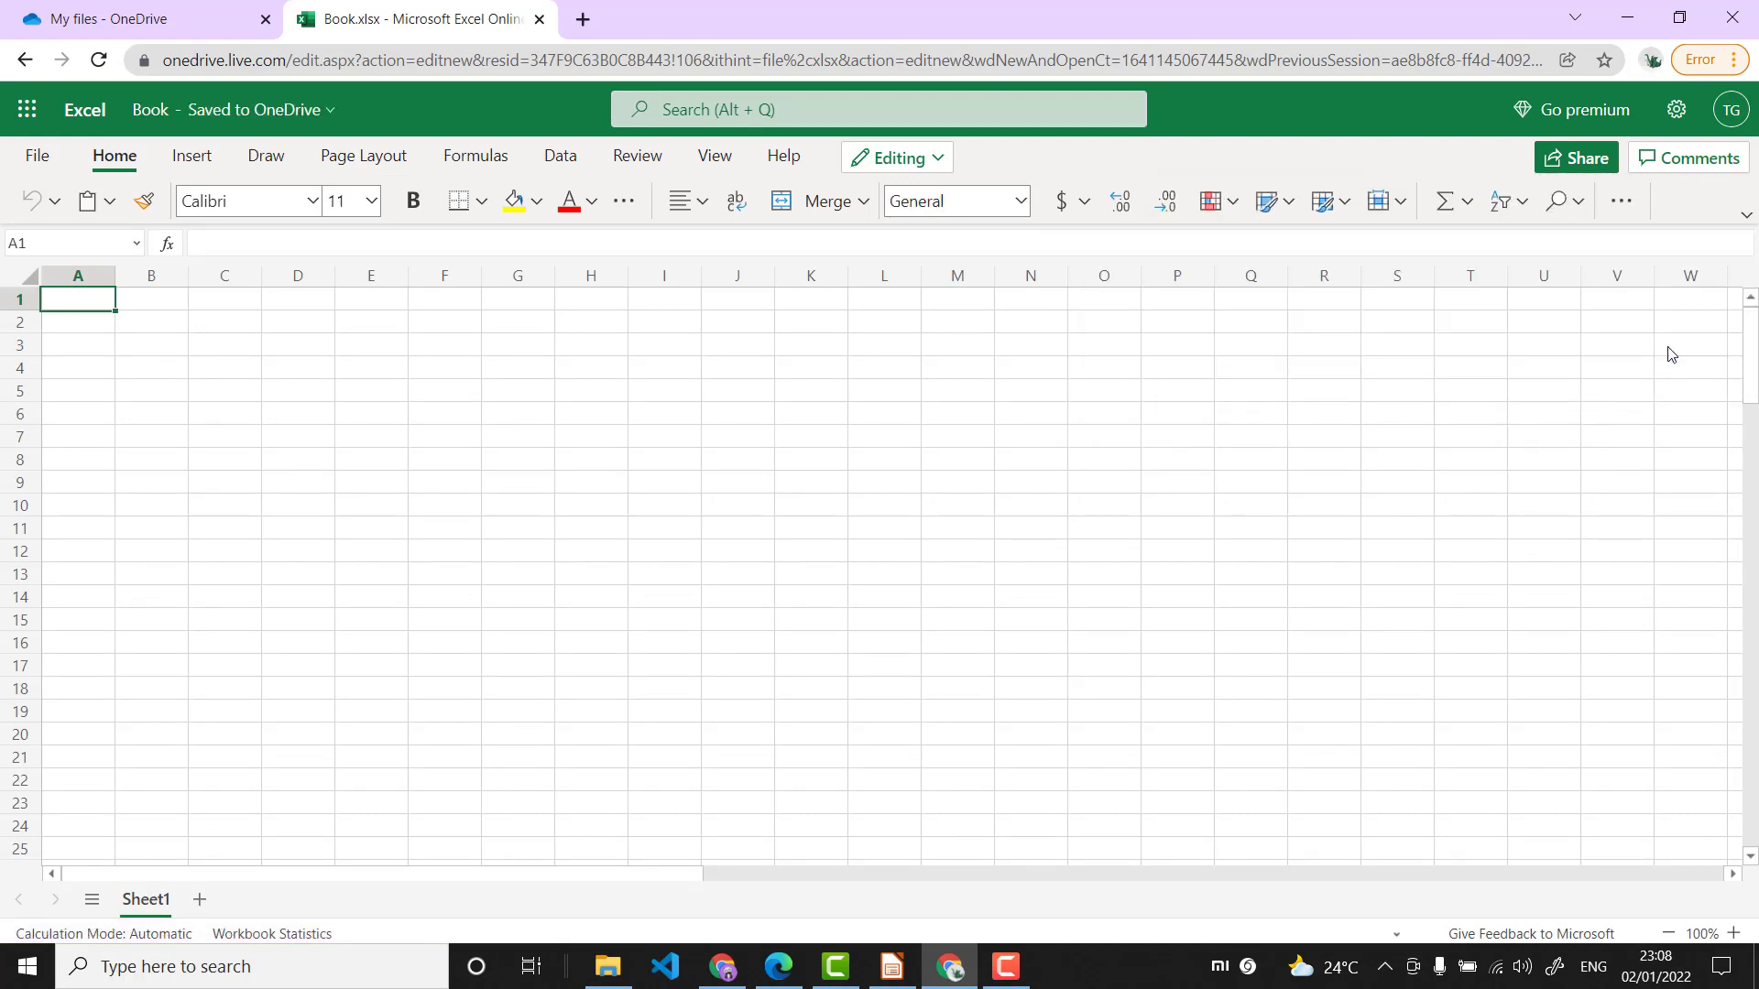
{"action": "left_click", "coordinate": [1126, 307]}
Enter 'Hello WOrld' in A1 and 'Tamil TEch guru' in A2.
{"action": "type", "text": "Hello WOrld"}
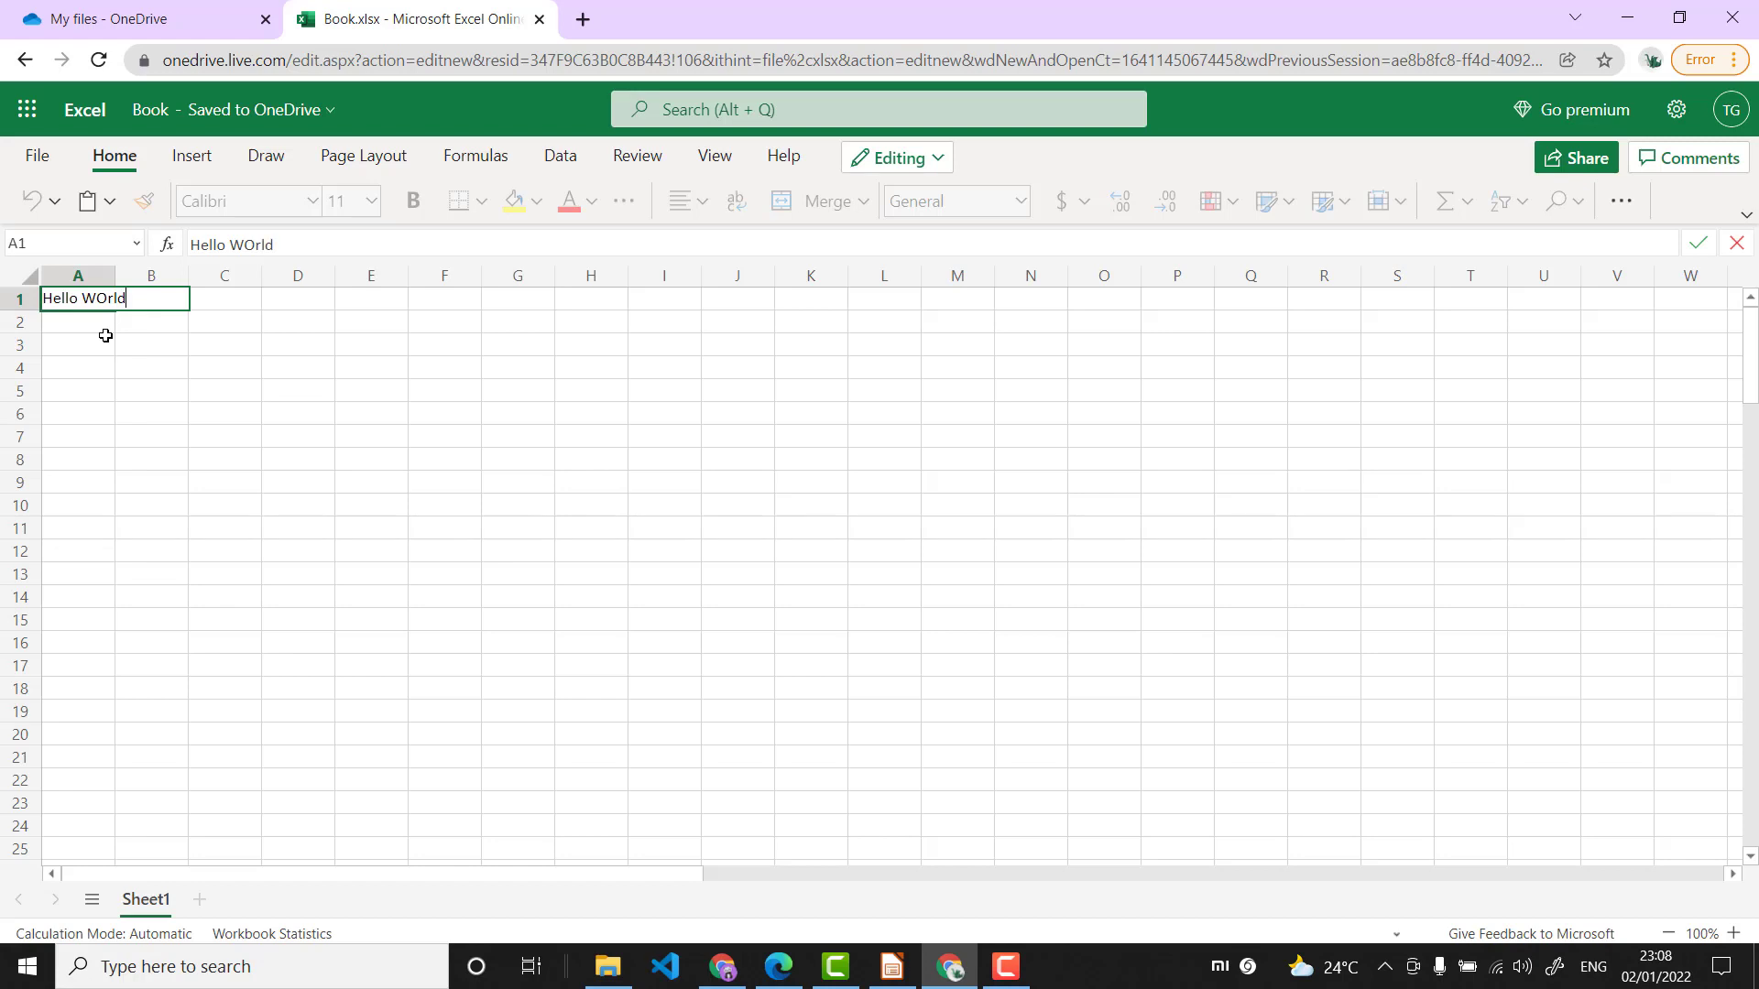
{"action": "key", "text": "Return"}
{"action": "type", "text": "Tamil TE"}
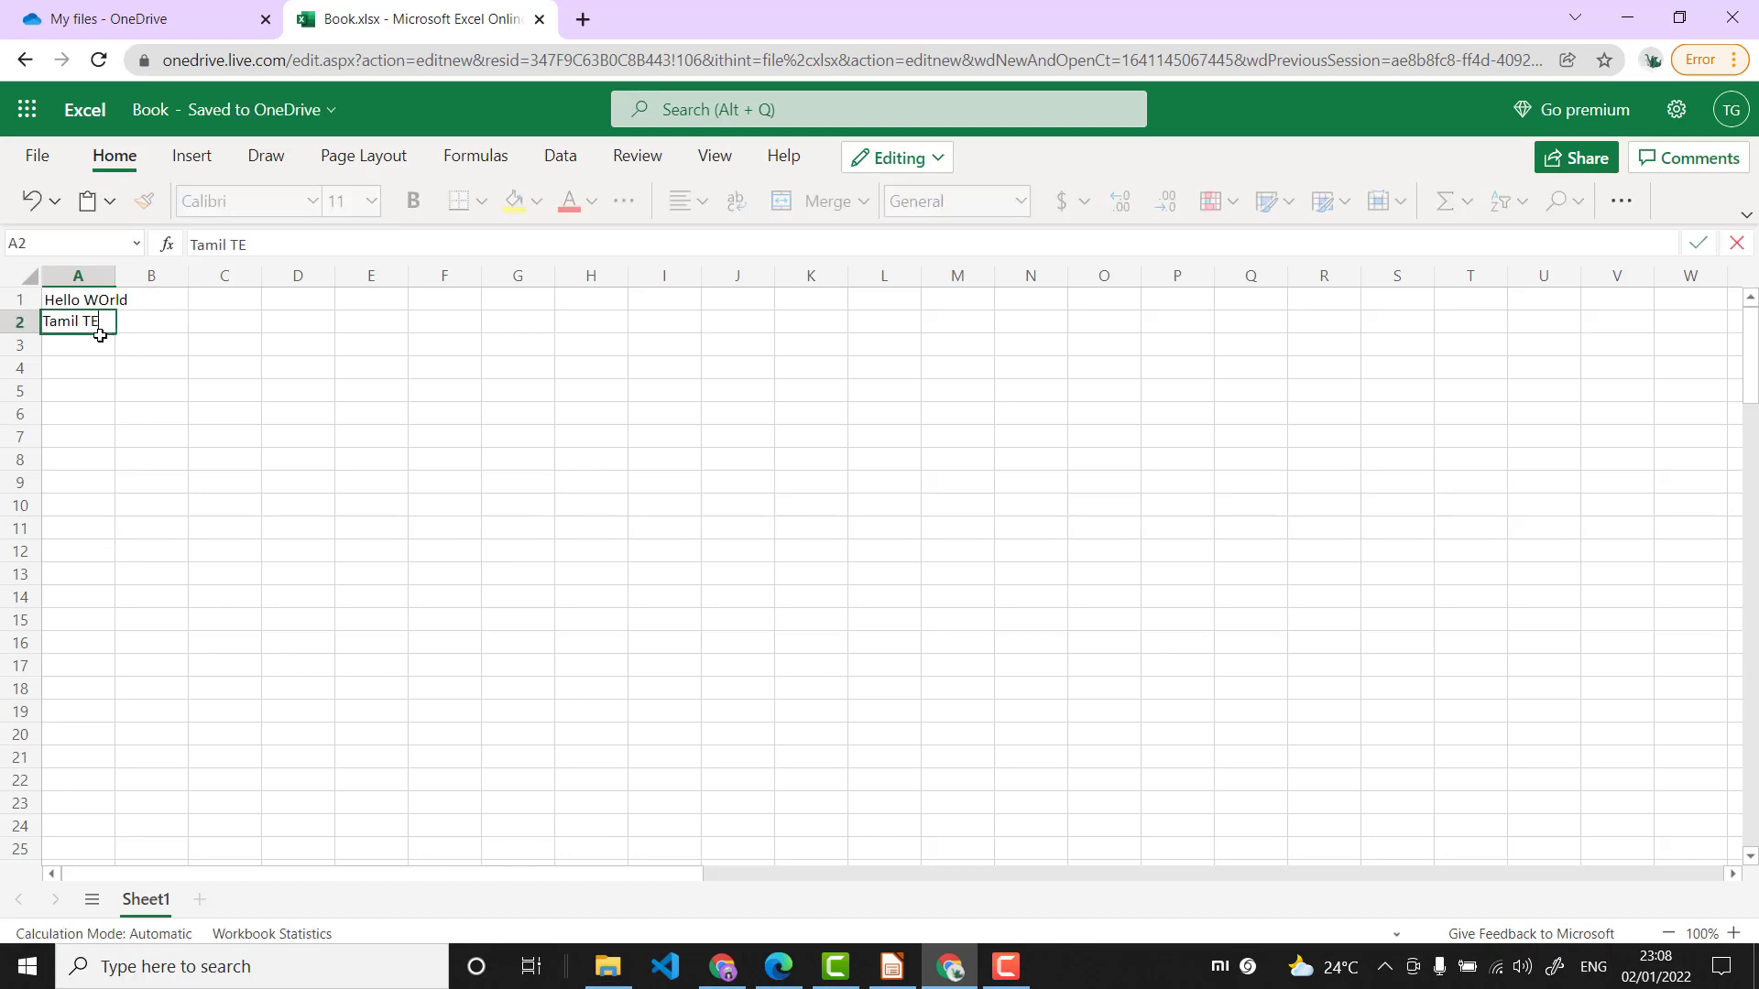
{"action": "type", "text": "ch guru"}
{"action": "key", "text": "Return"}
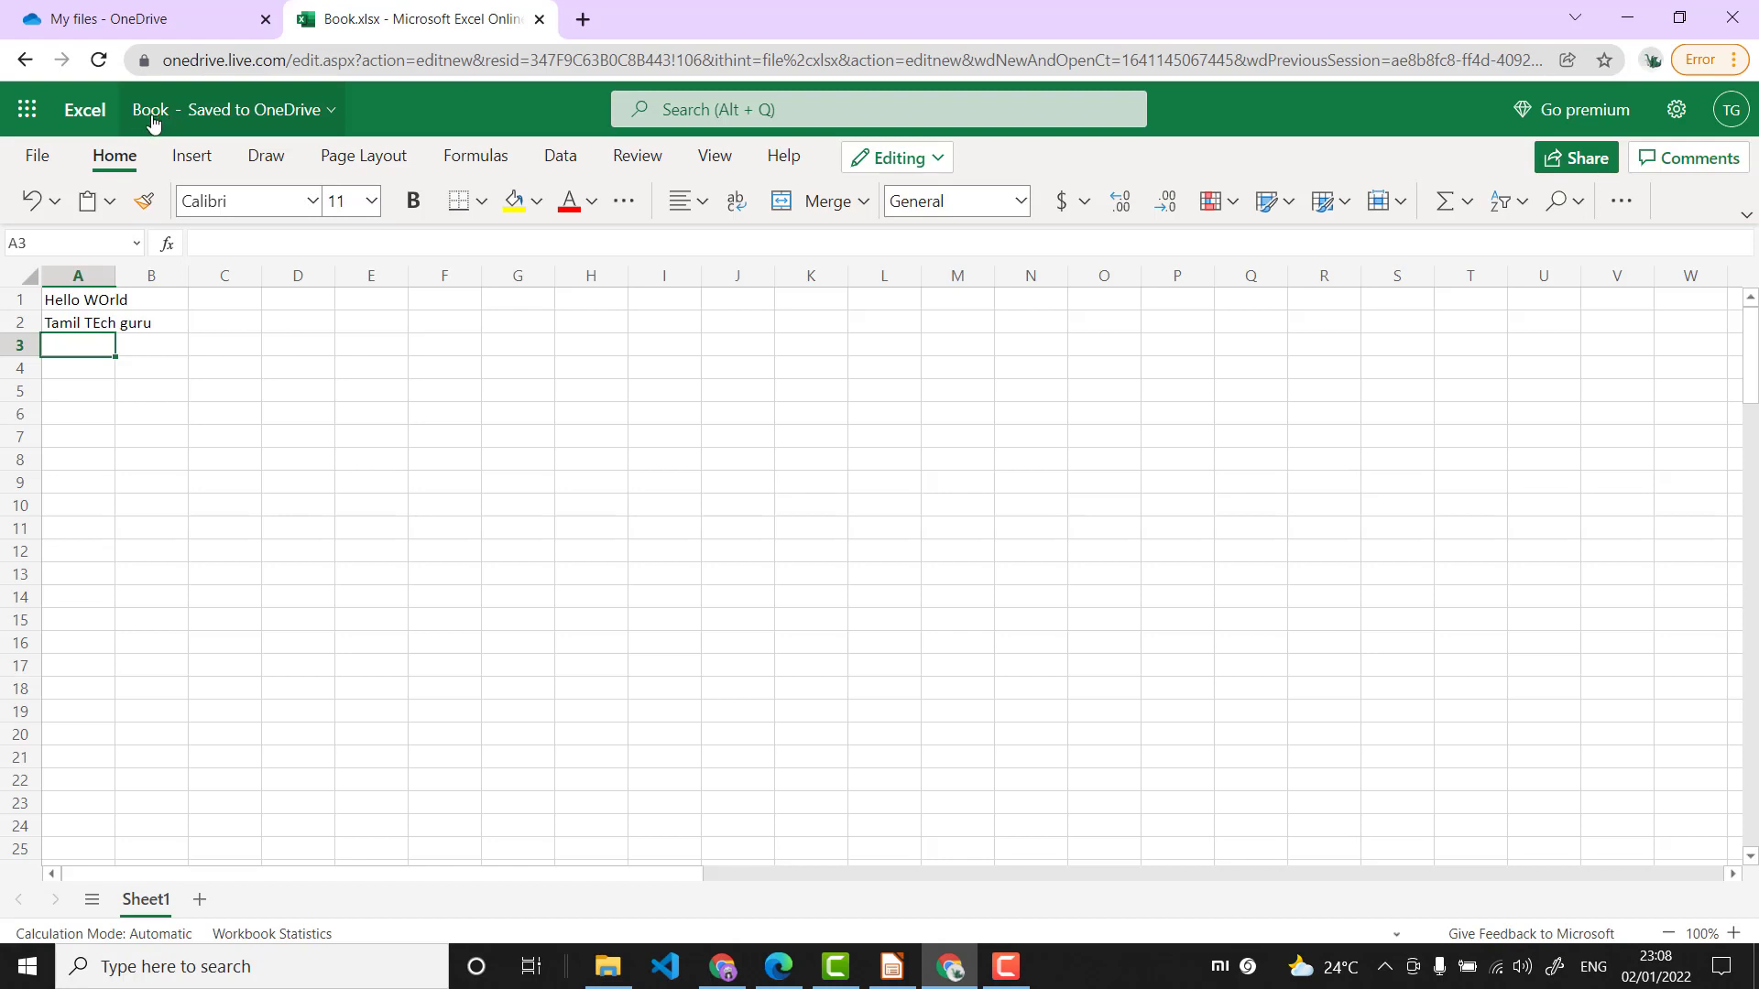
Rename the workbook from Book to 'First Excel'.
{"action": "left_click", "coordinate": [331, 114]}
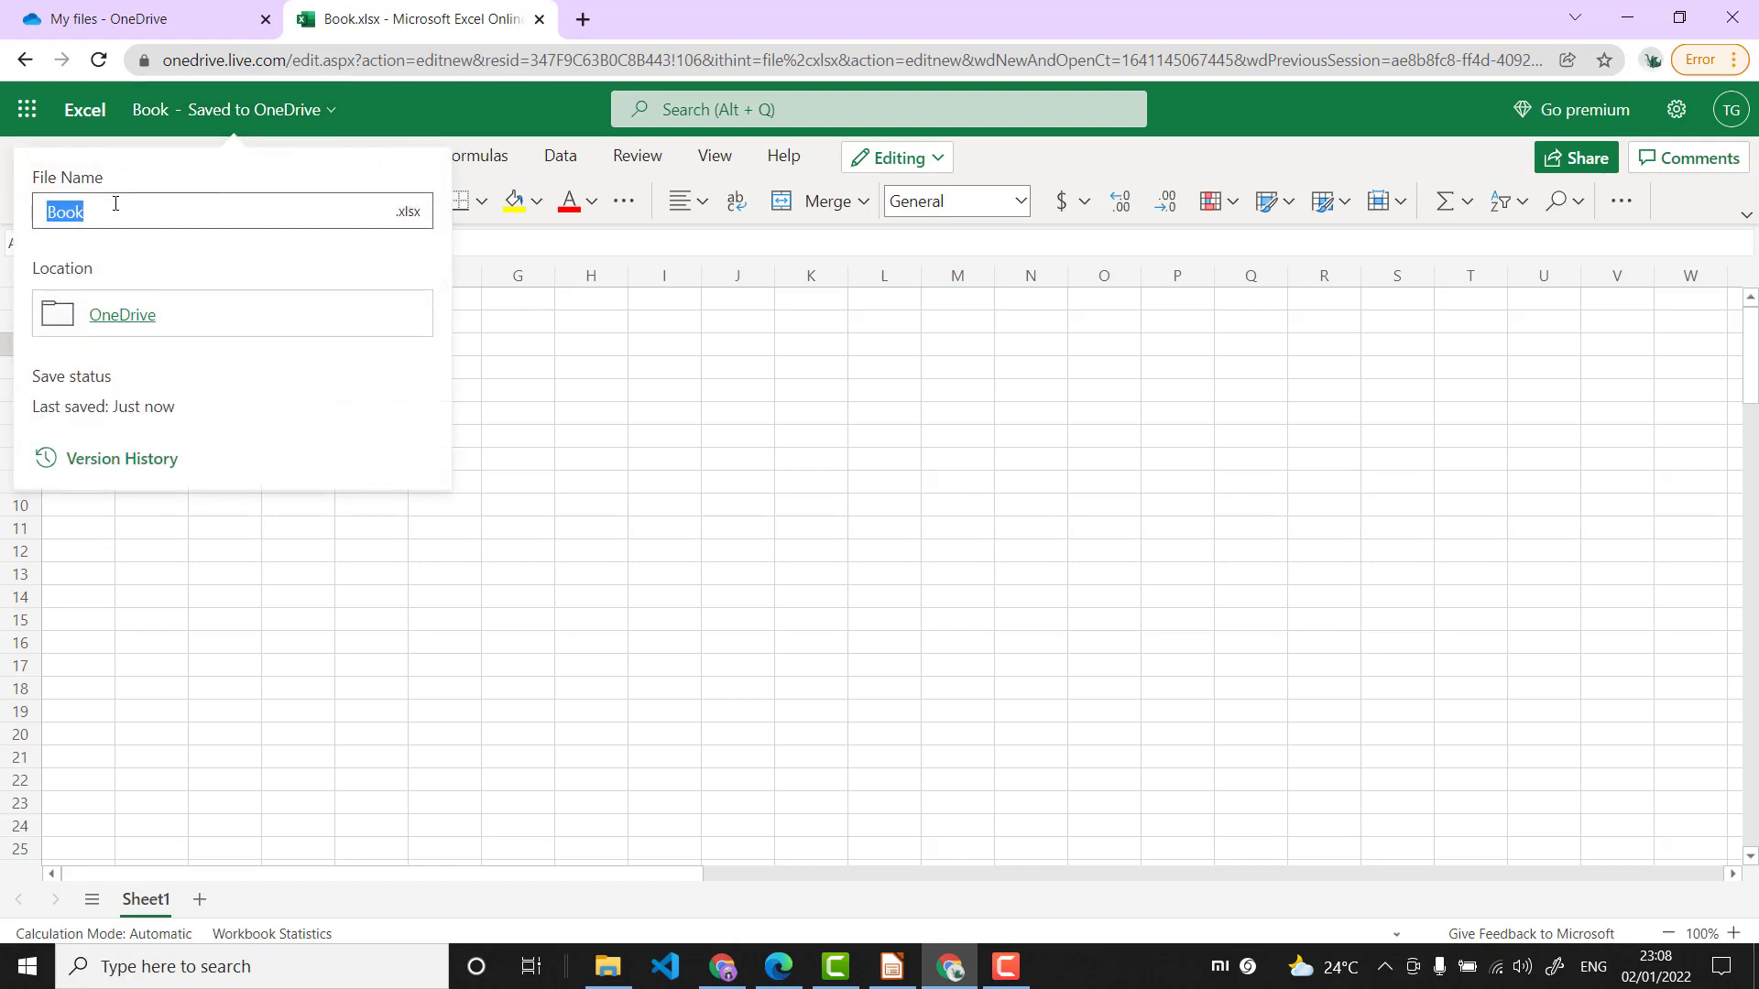
{"action": "left_click_drag", "start_coordinate": [115, 203], "coordinate": [49, 218]}
{"action": "type", "text": "Fir"}
{"action": "type", "text": "el"}
{"action": "key", "text": "Return"}
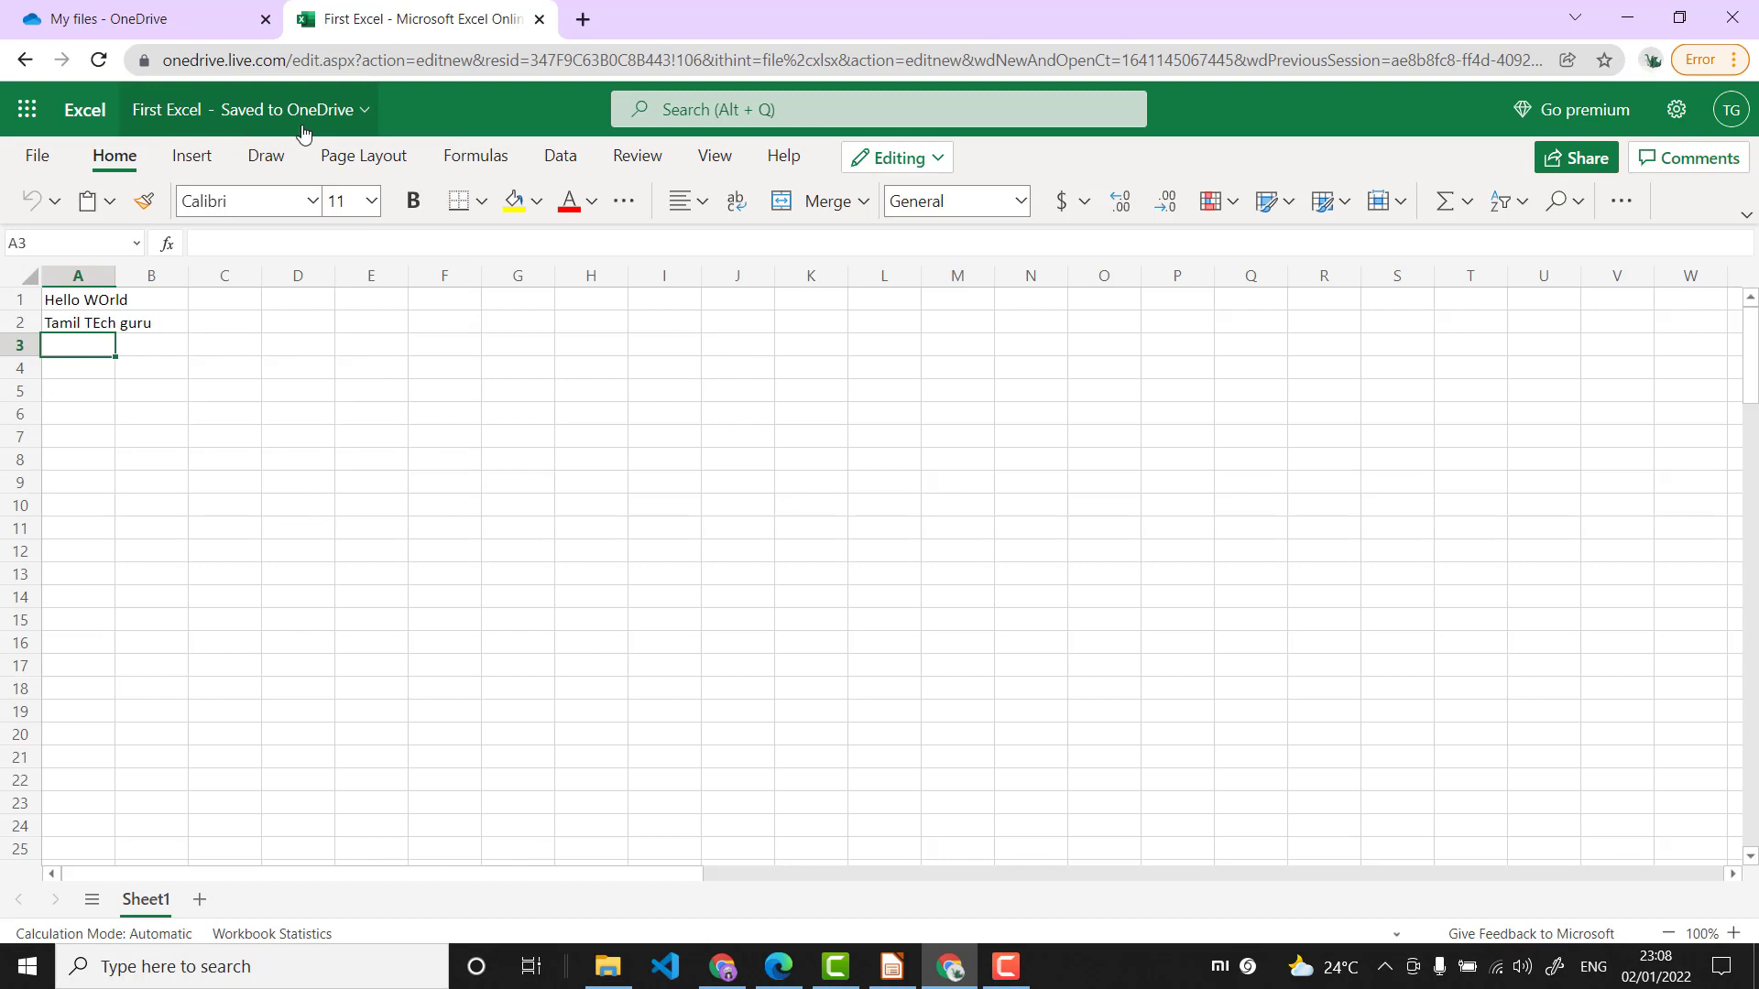
{"action": "left_click", "coordinate": [37, 156]}
{"action": "left_click", "coordinate": [1328, 407]}
Enter 'for example' in cell A5.
{"action": "left_click", "coordinate": [80, 386]}
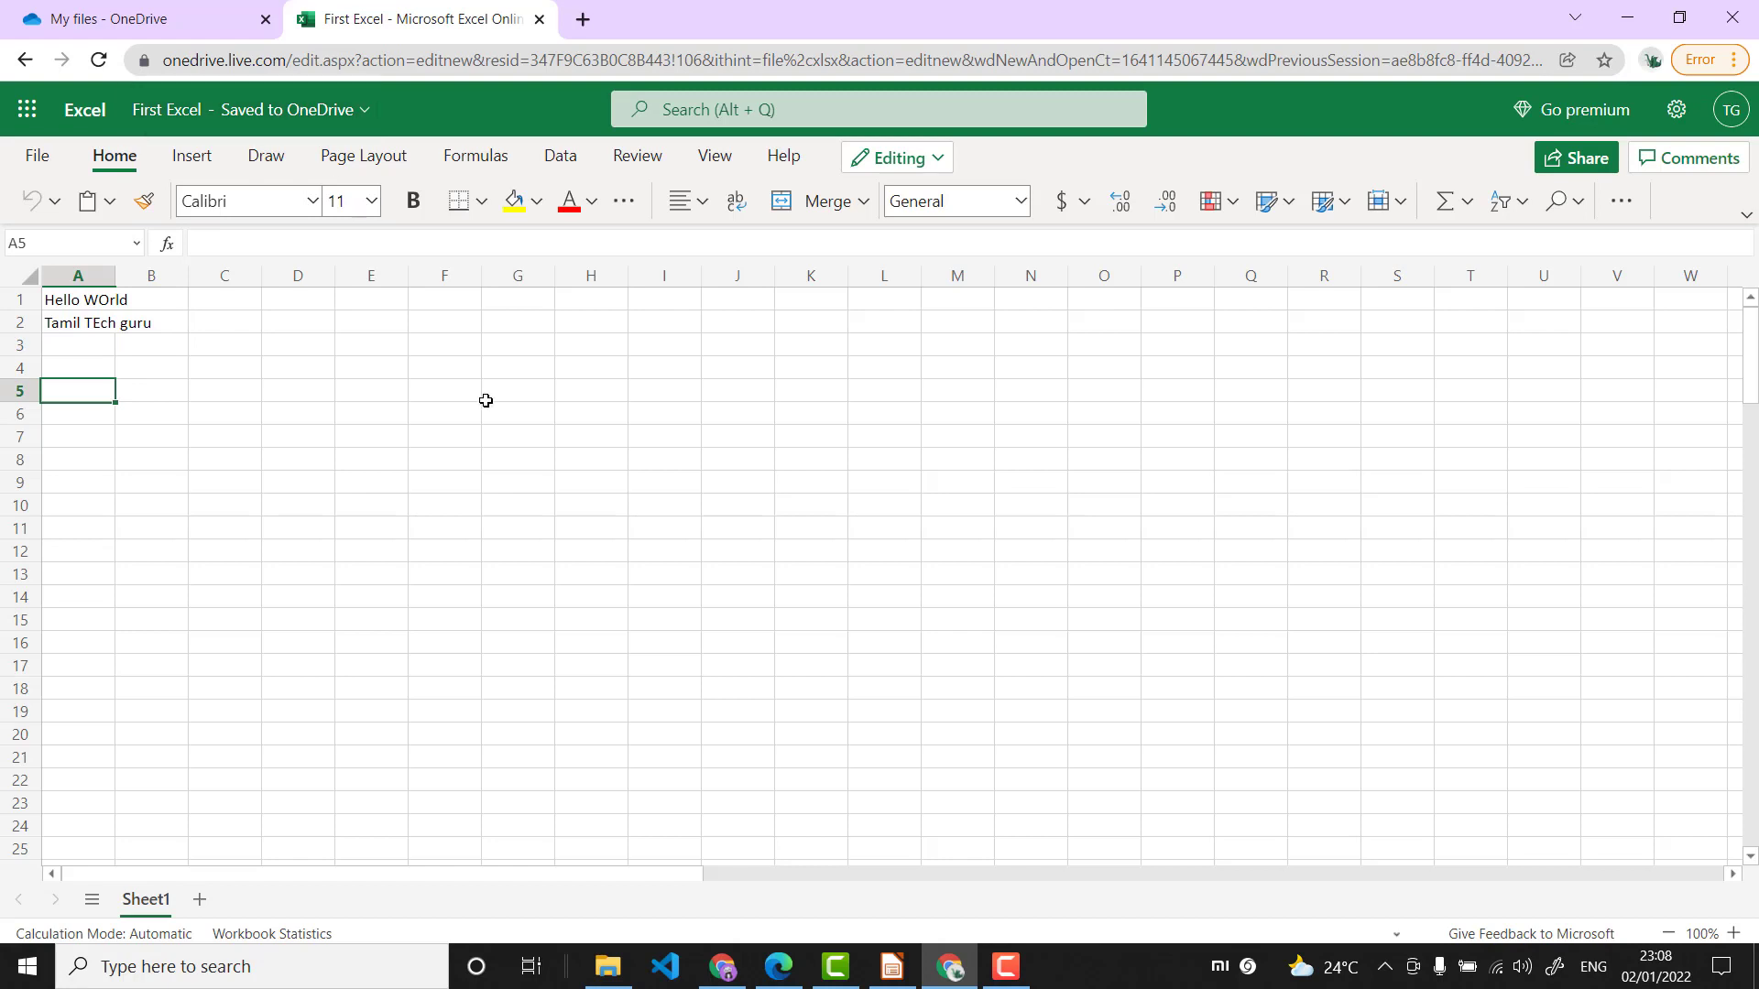
{"action": "type", "text": "for exam"}
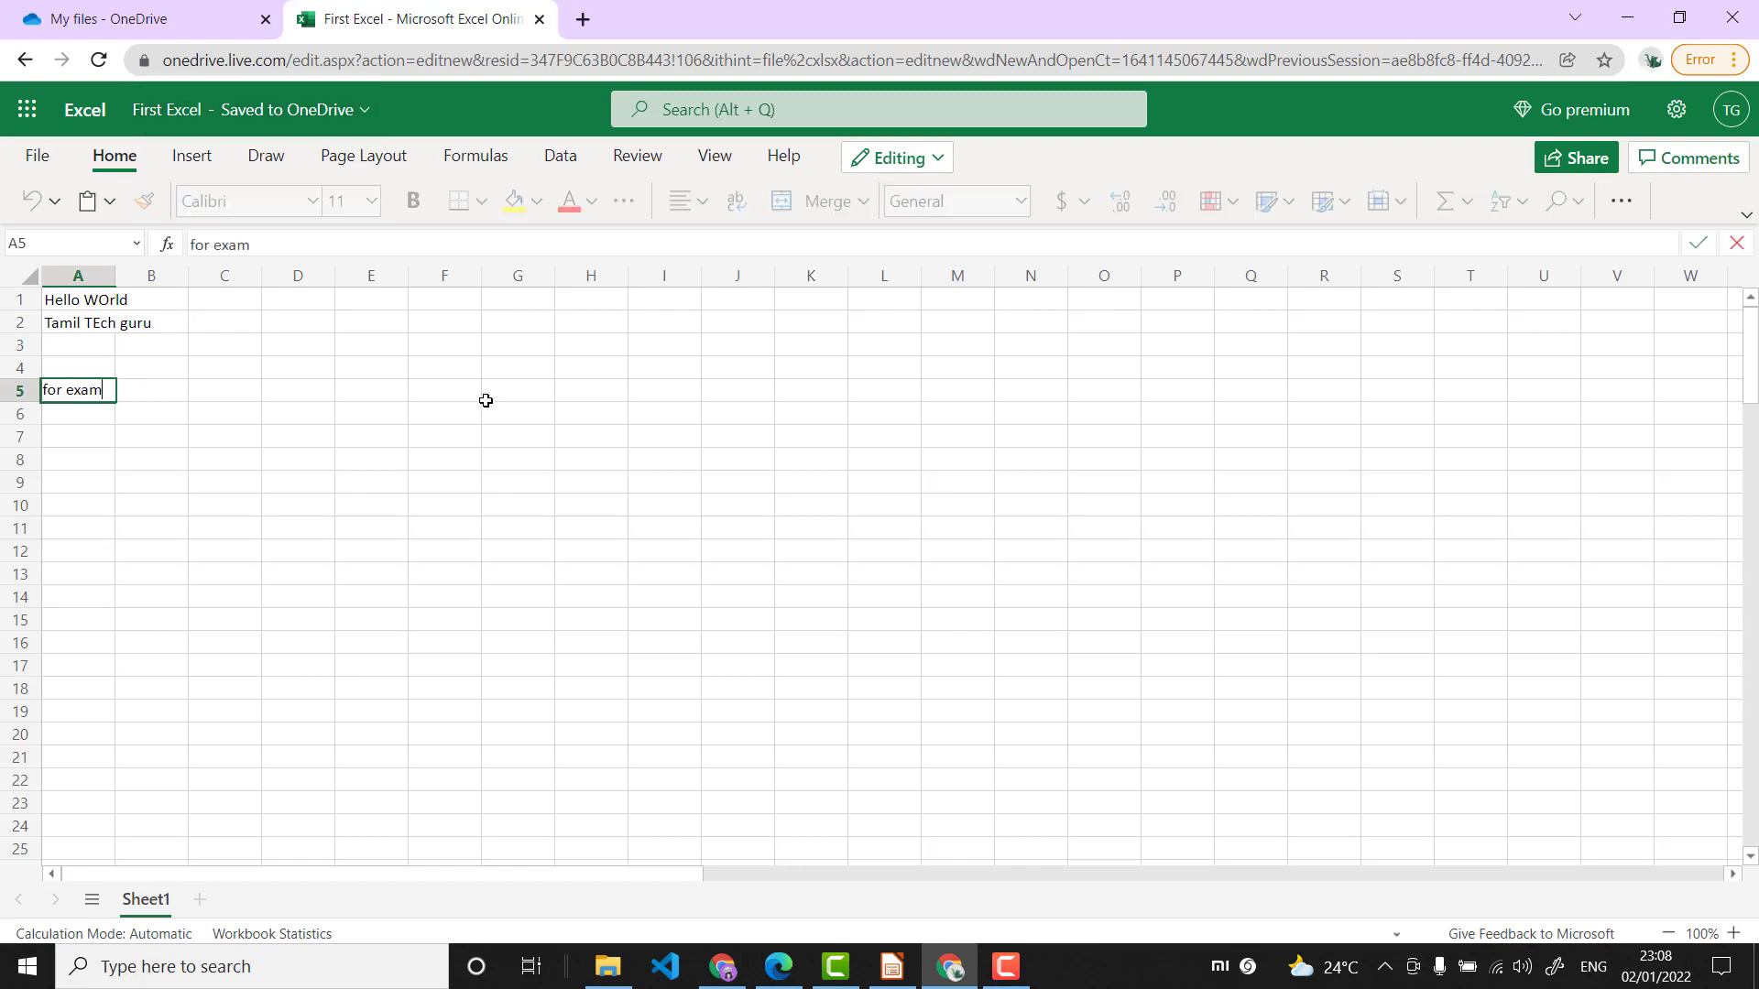
{"action": "type", "text": "ple"}
{"action": "key", "text": "Return"}
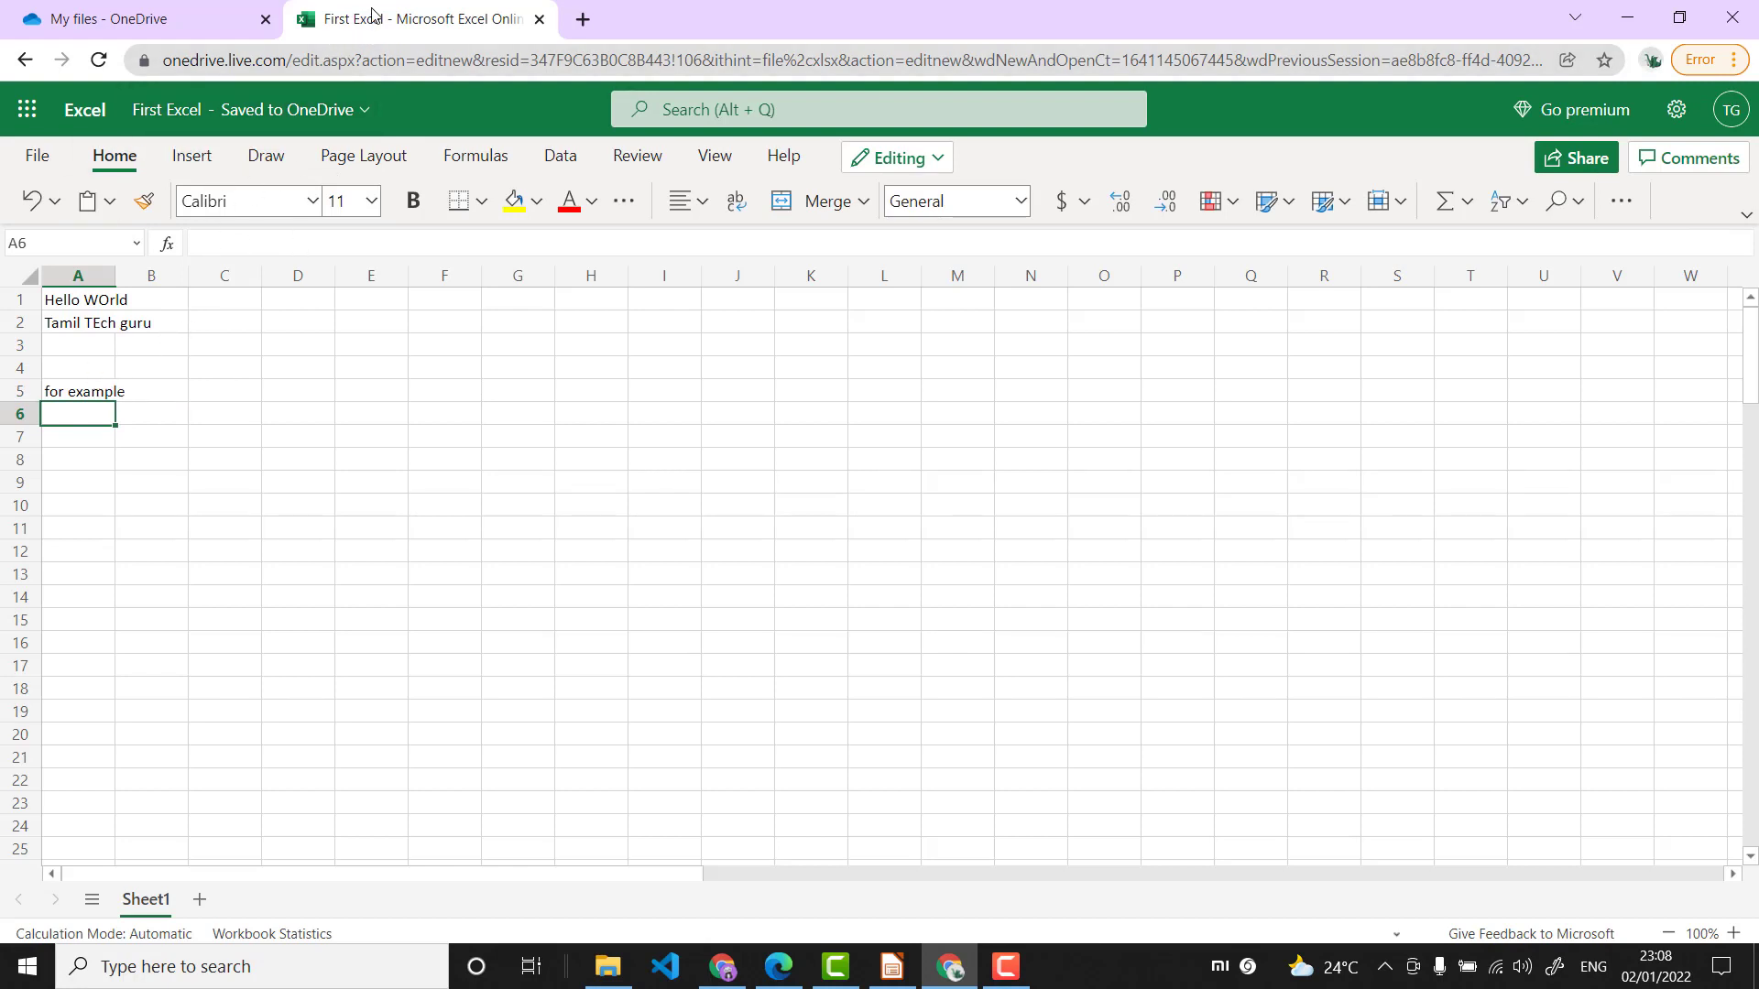
{"action": "left_click", "coordinate": [165, 16]}
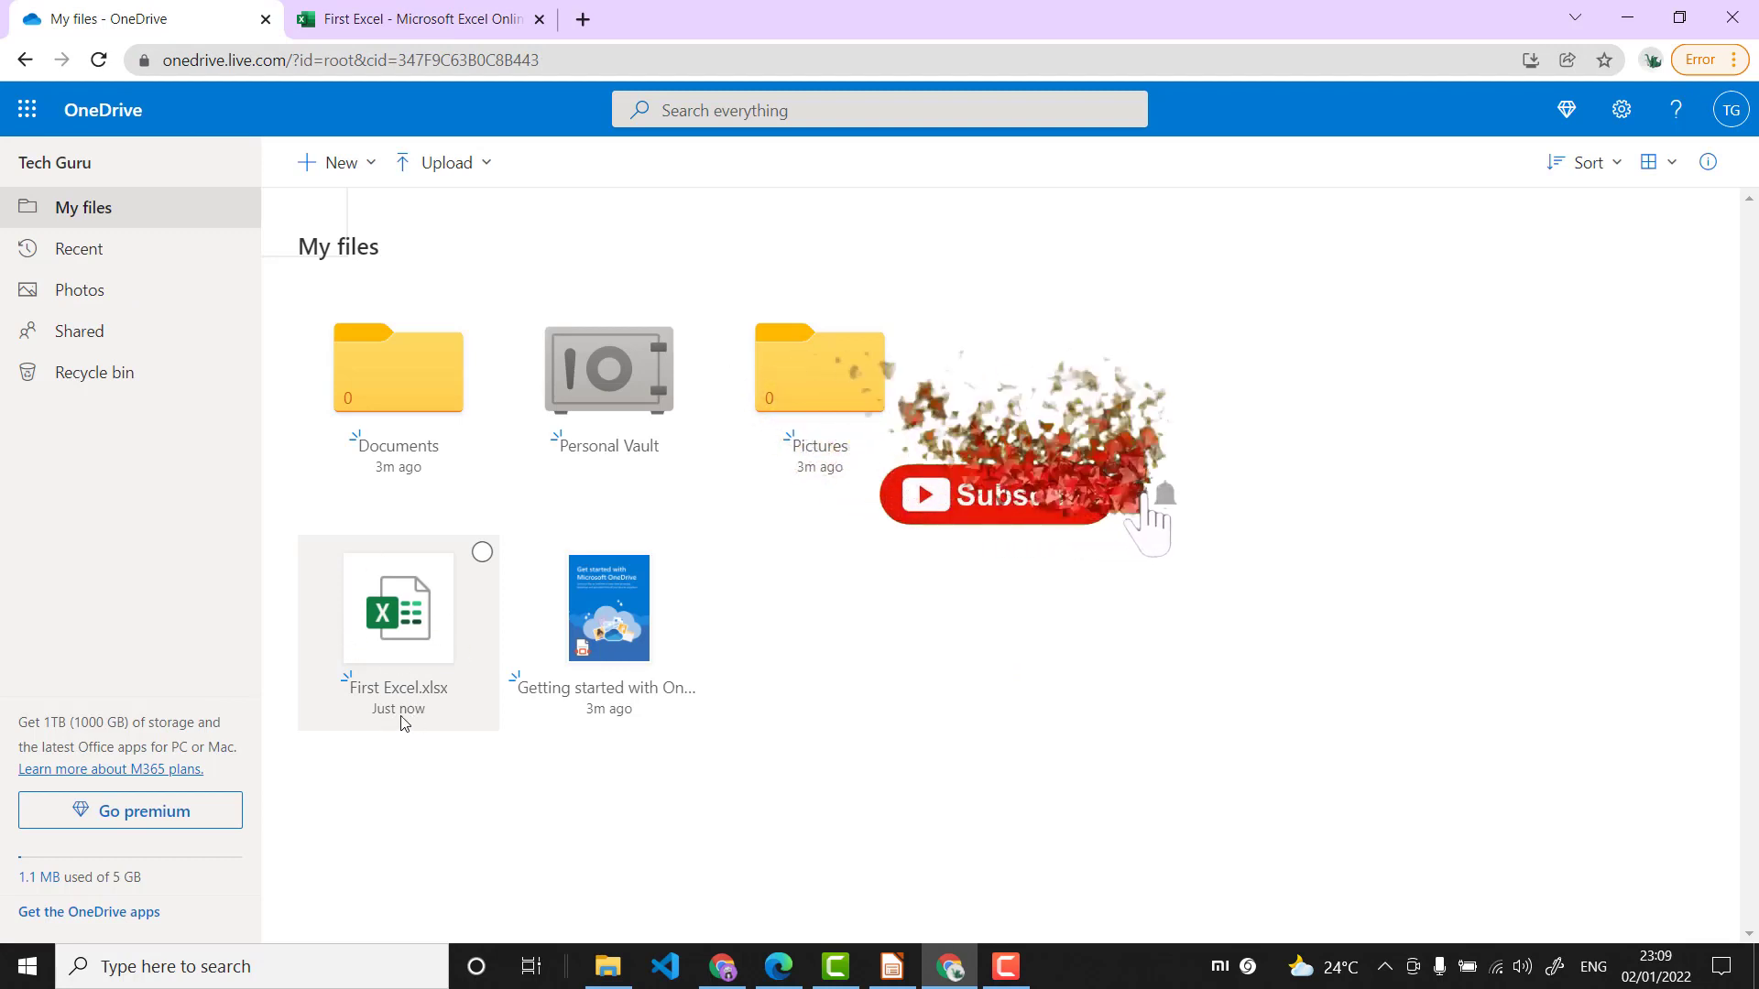
Open and close the Microsoft 365 app launcher in My files.
{"action": "left_click", "coordinate": [27, 109]}
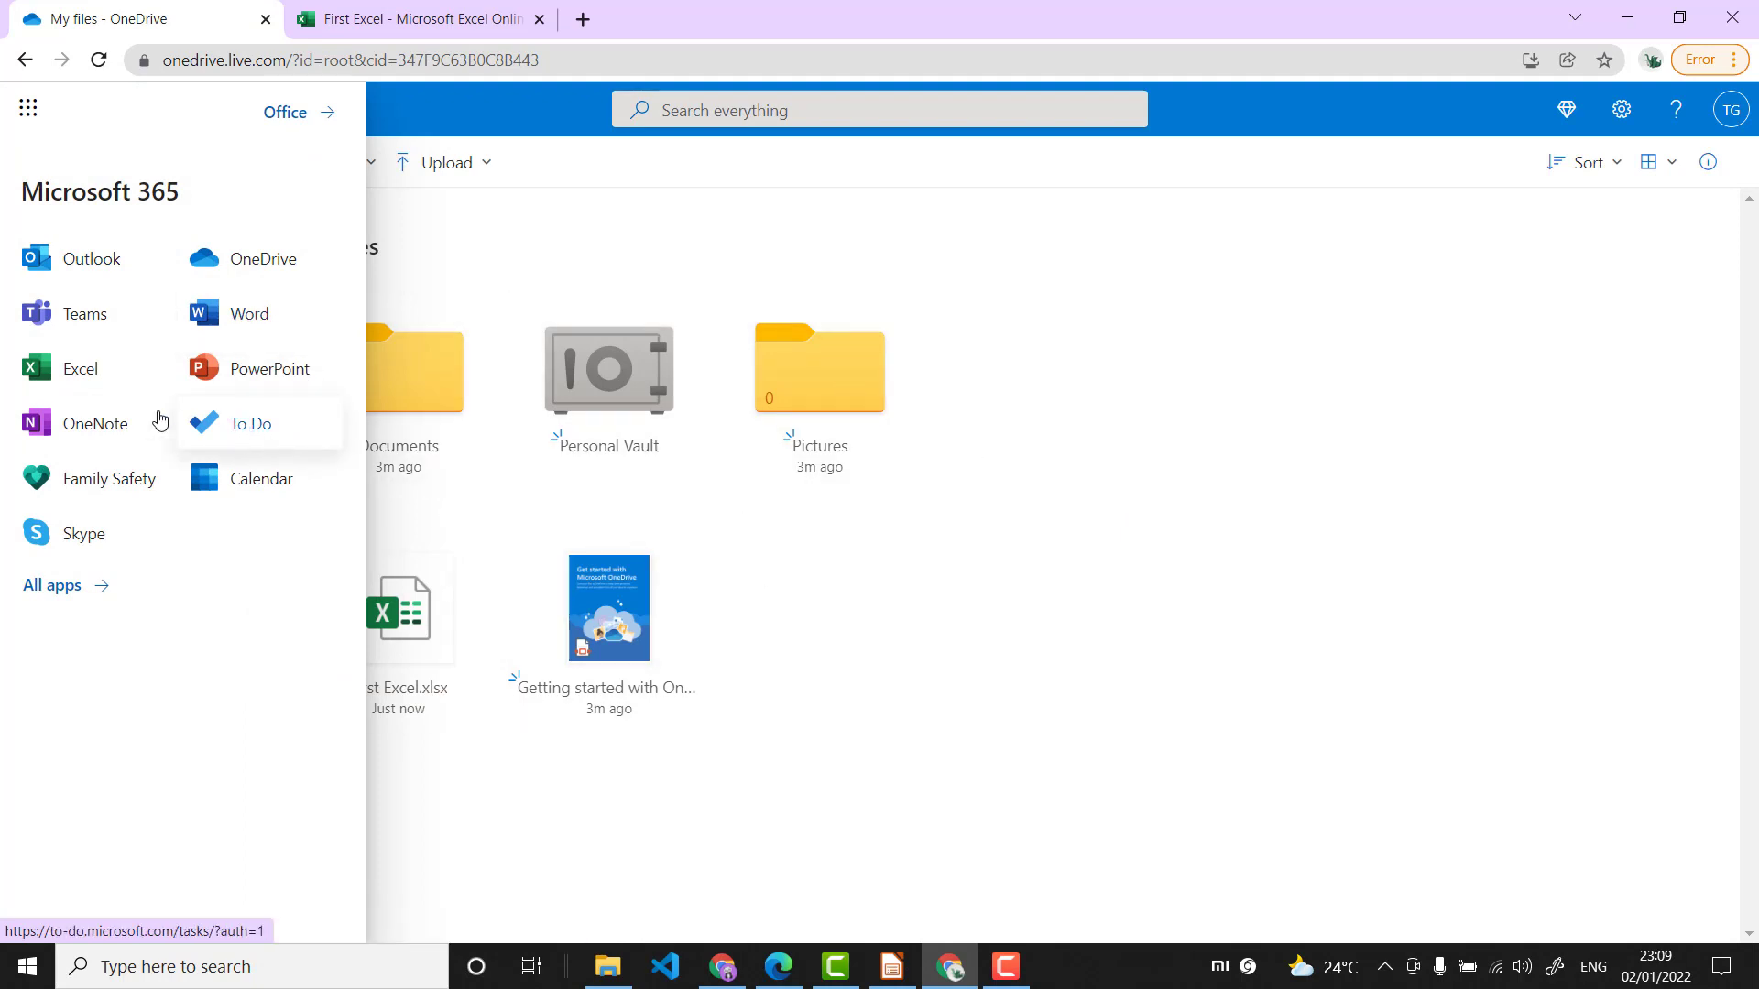
{"action": "left_click", "coordinate": [1144, 487]}
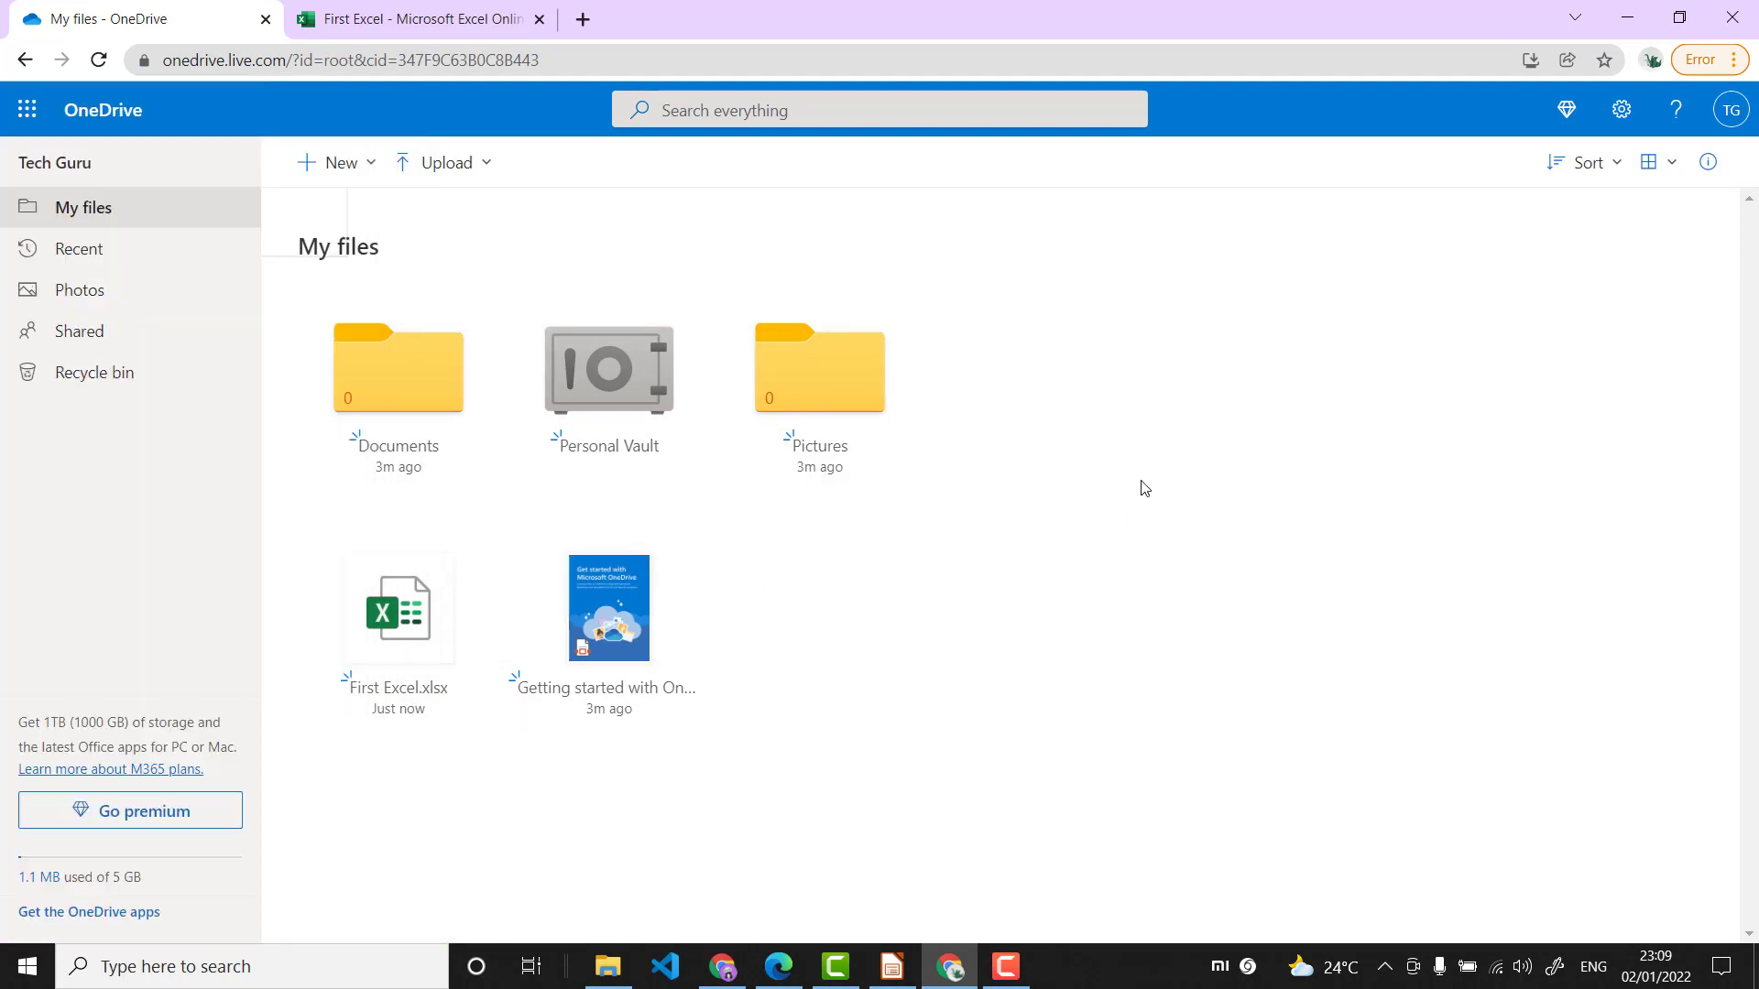